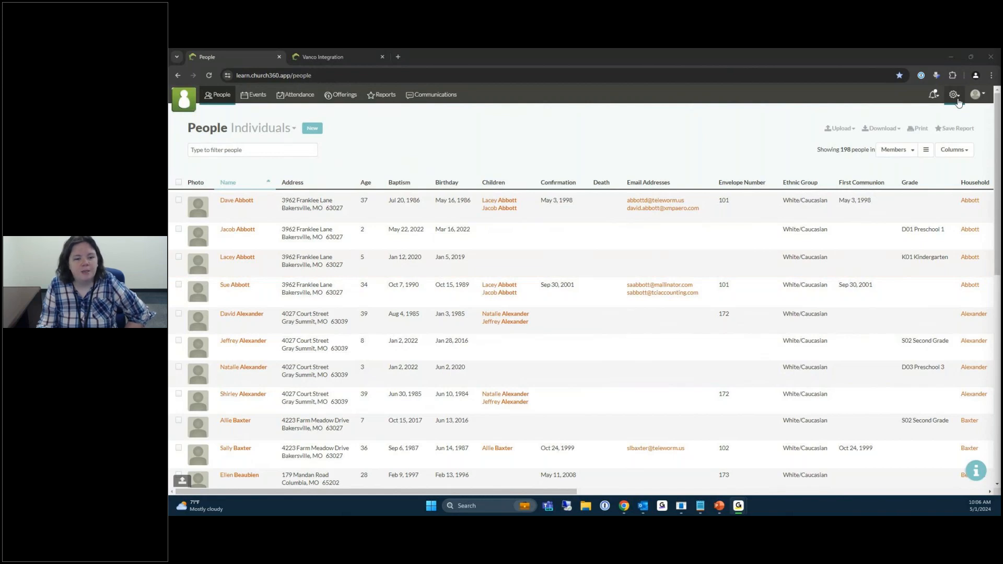
Open the settings gear menu showing the Collections and Admin options.
click(958, 101)
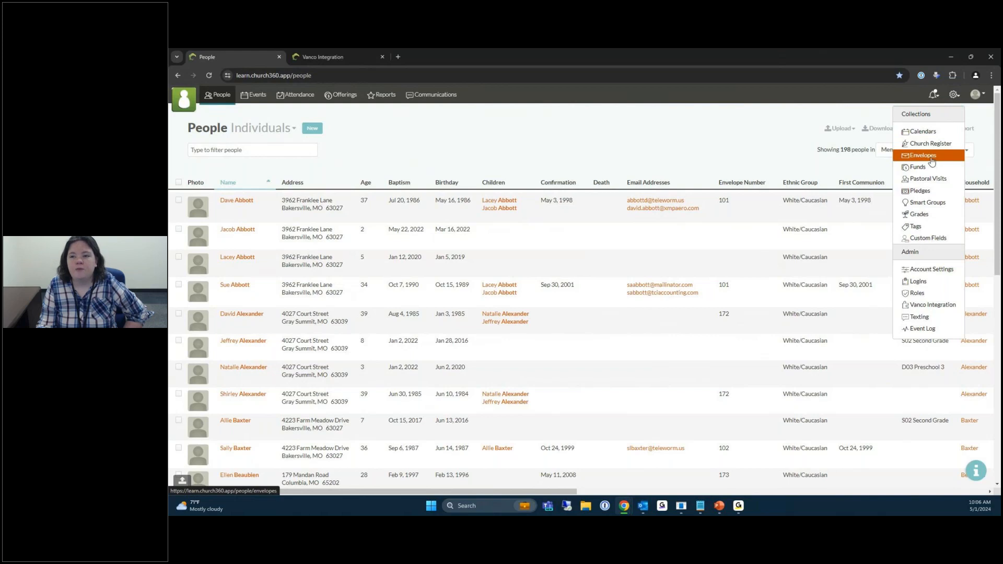
Go to the Funds page under Collections.
click(922, 169)
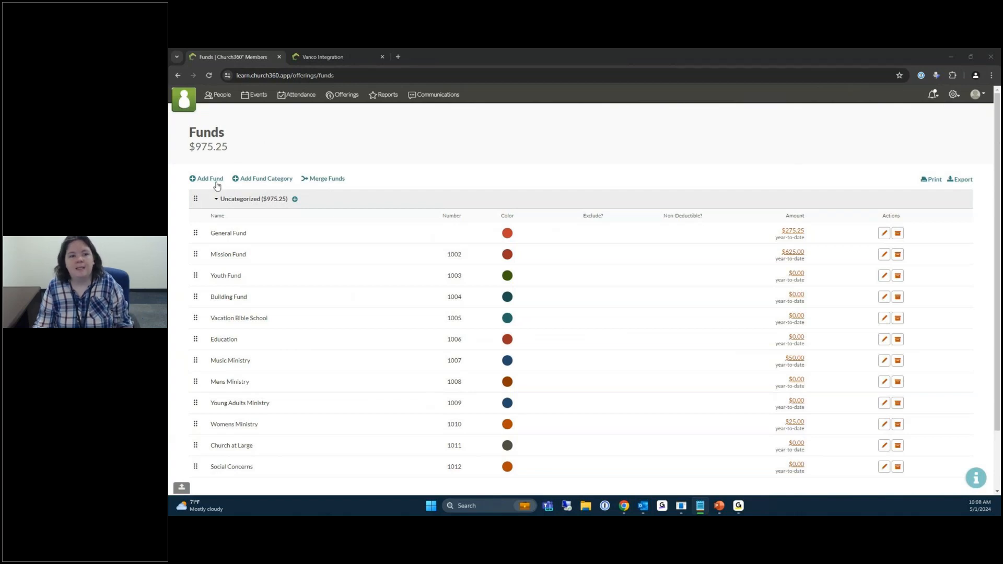
Add a new fund and name it 'Memorial Fund -' followed by the honoree's name.
click(218, 179)
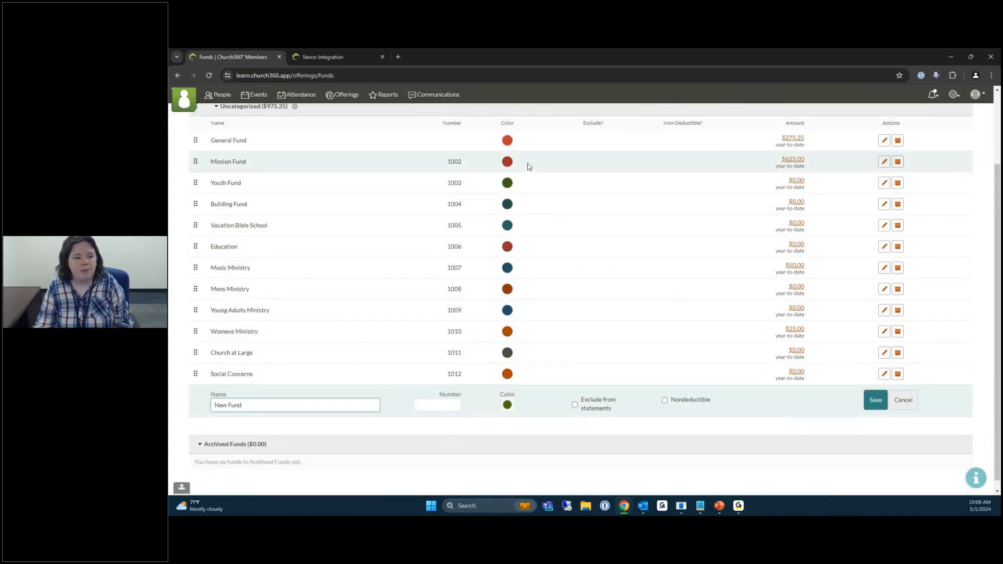
double_click(224, 406)
text(Me)
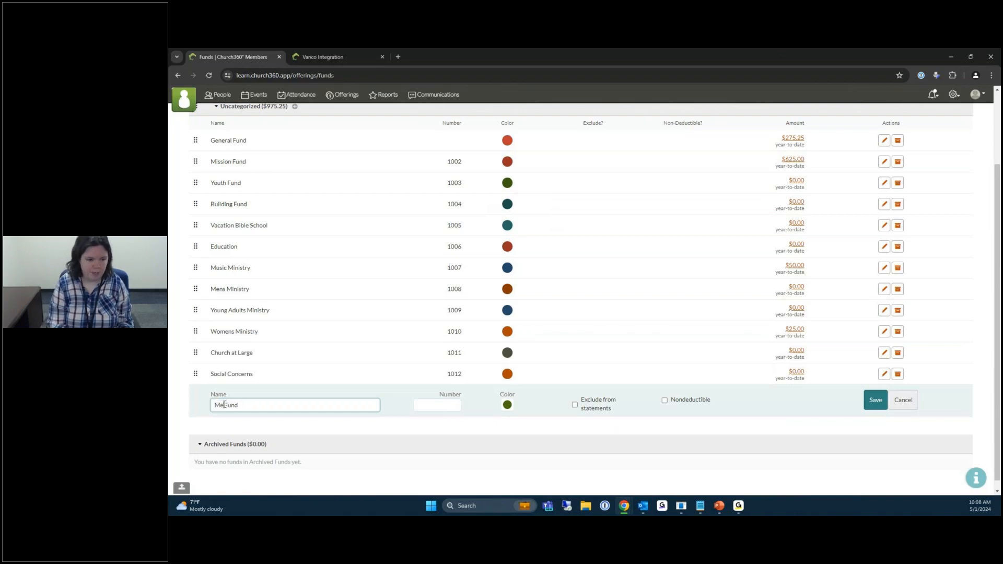
text(morial)
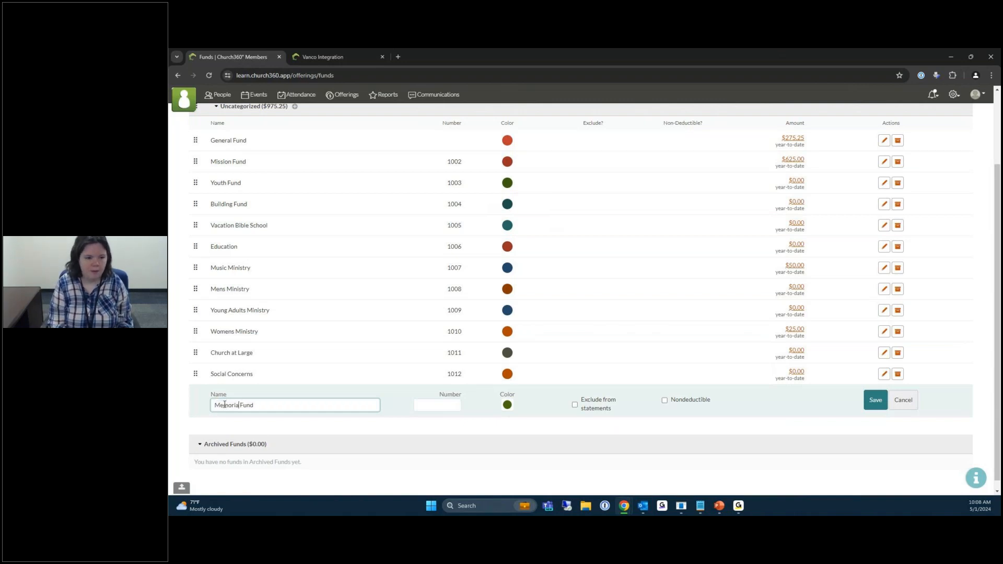
click(259, 408)
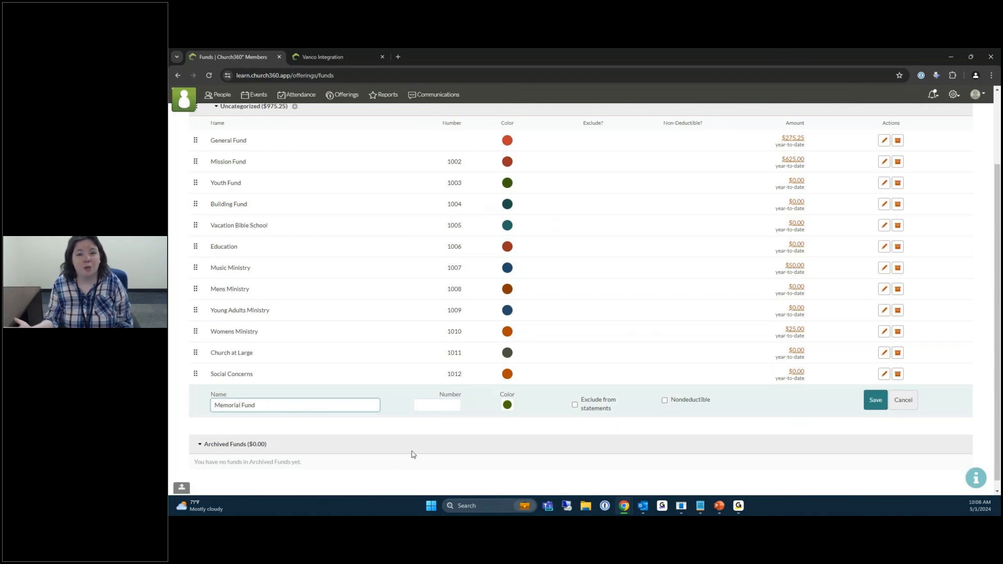
text(-)
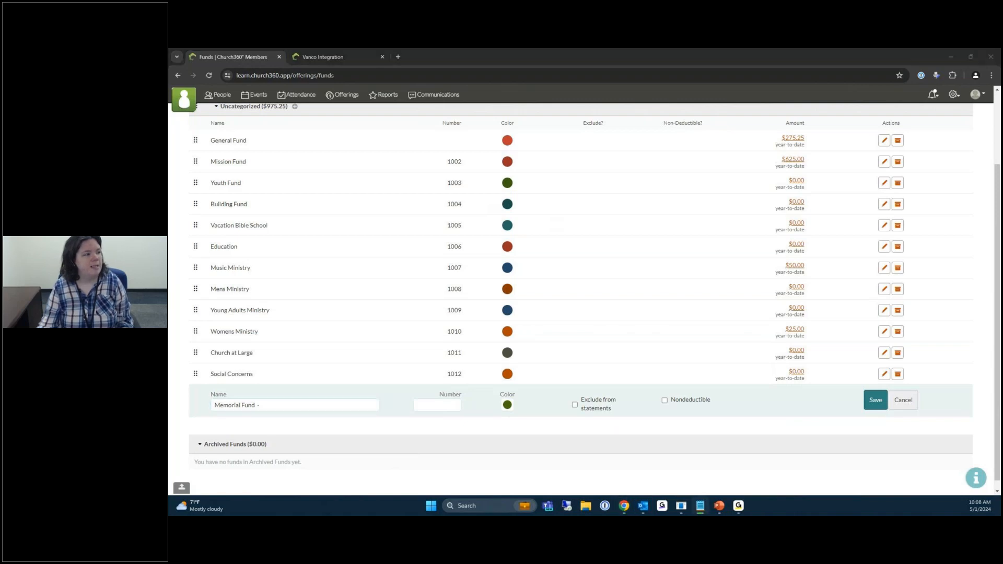
click(301, 408)
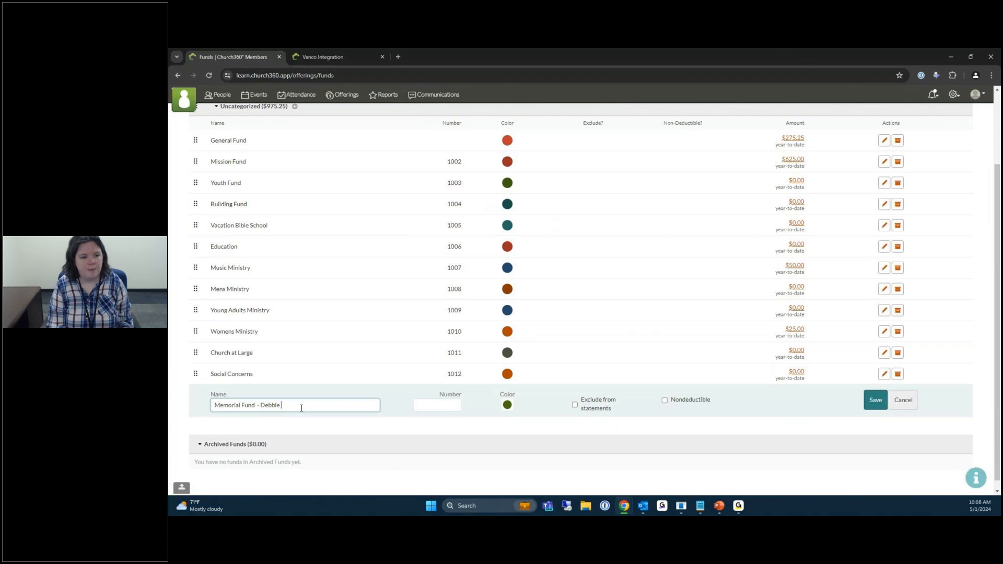
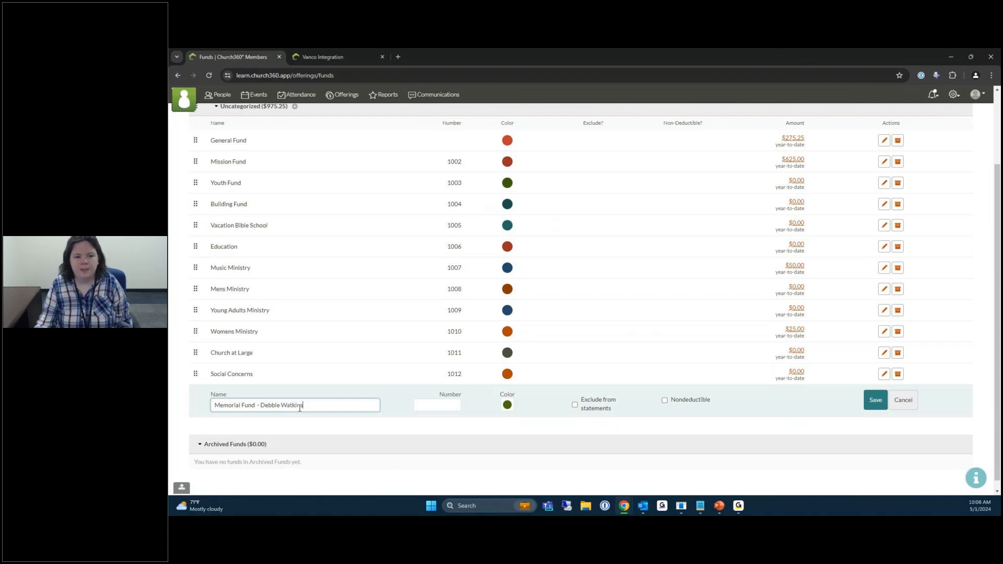
Enter 123 as the memorial fund's number and leave its colour dark green.
click(419, 406)
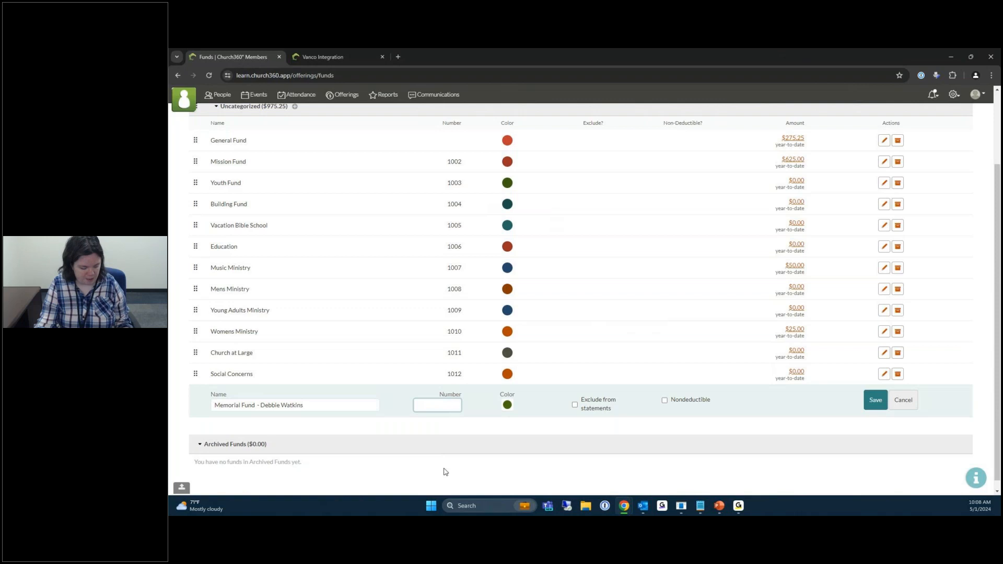
text(123)
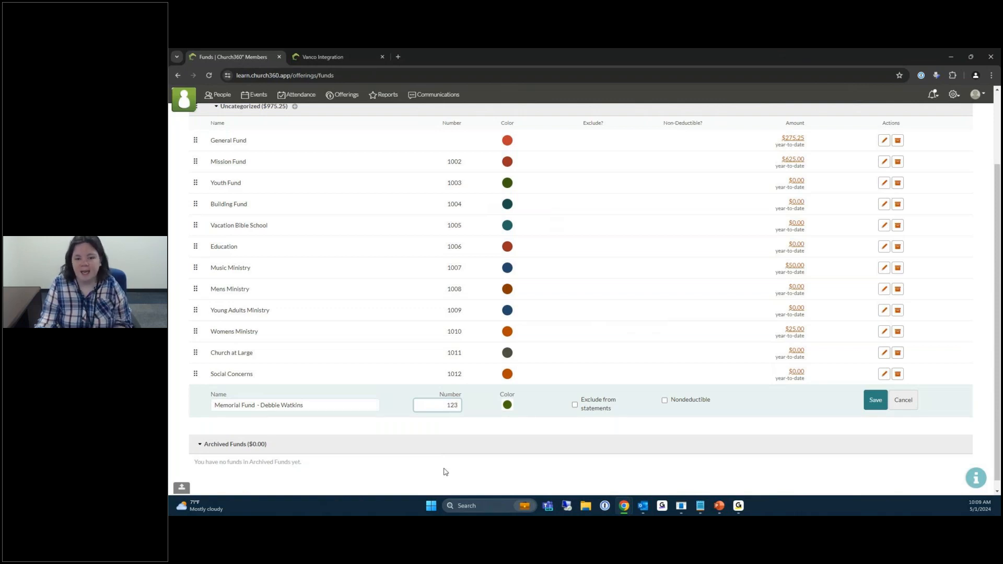
click(508, 409)
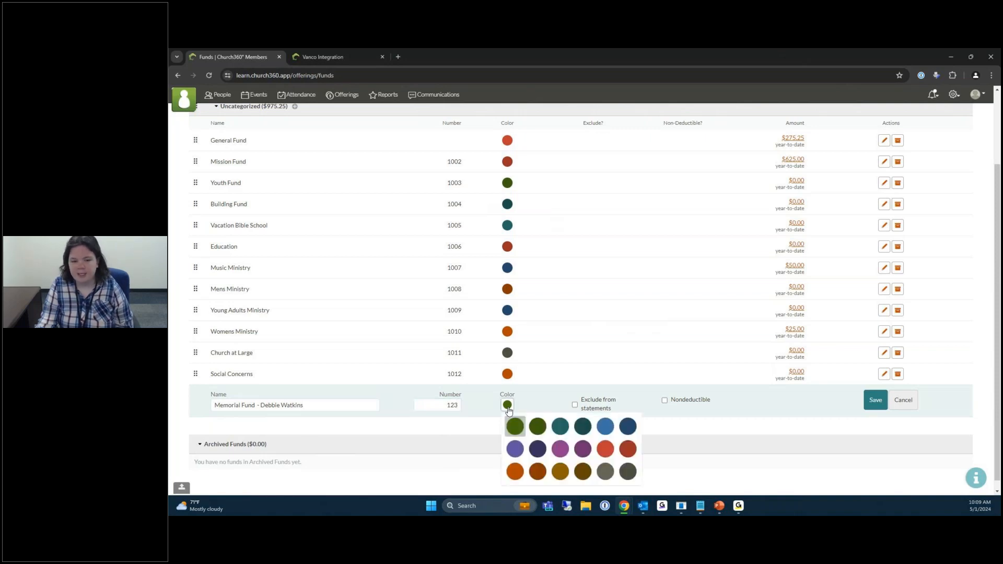
click(508, 408)
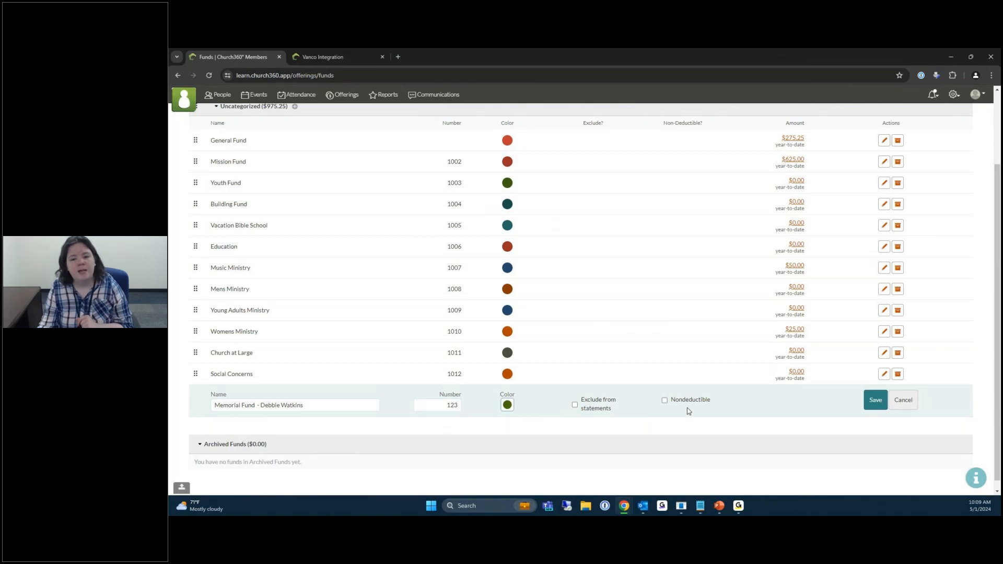
Mark fund 123 nondeductible and excluded from statements, then save it.
click(664, 402)
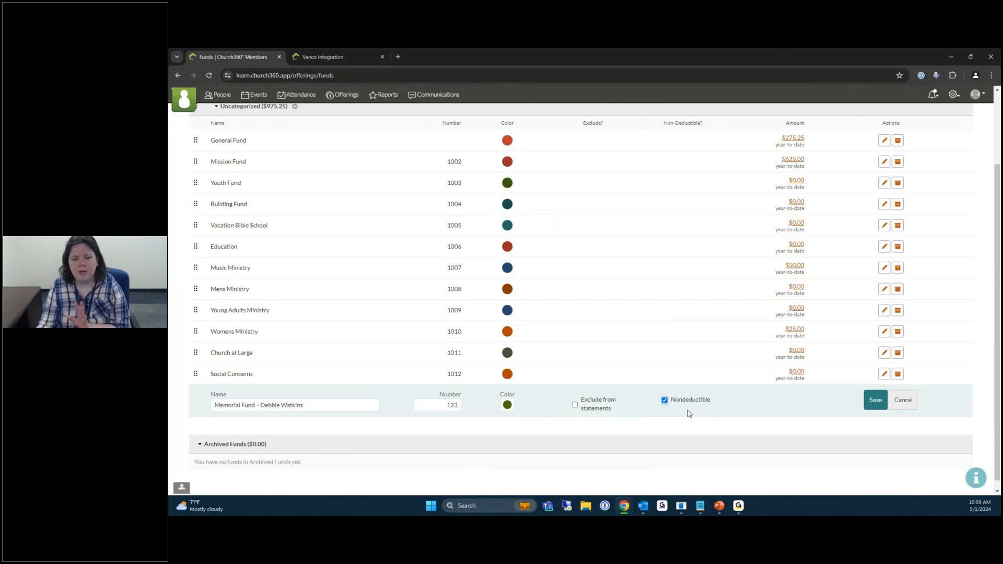
click(575, 405)
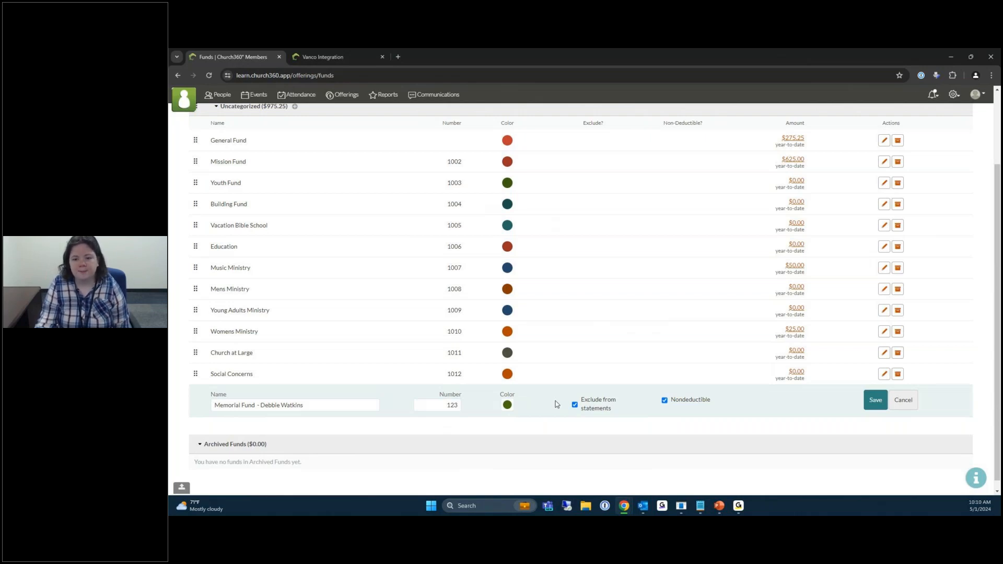
click(877, 402)
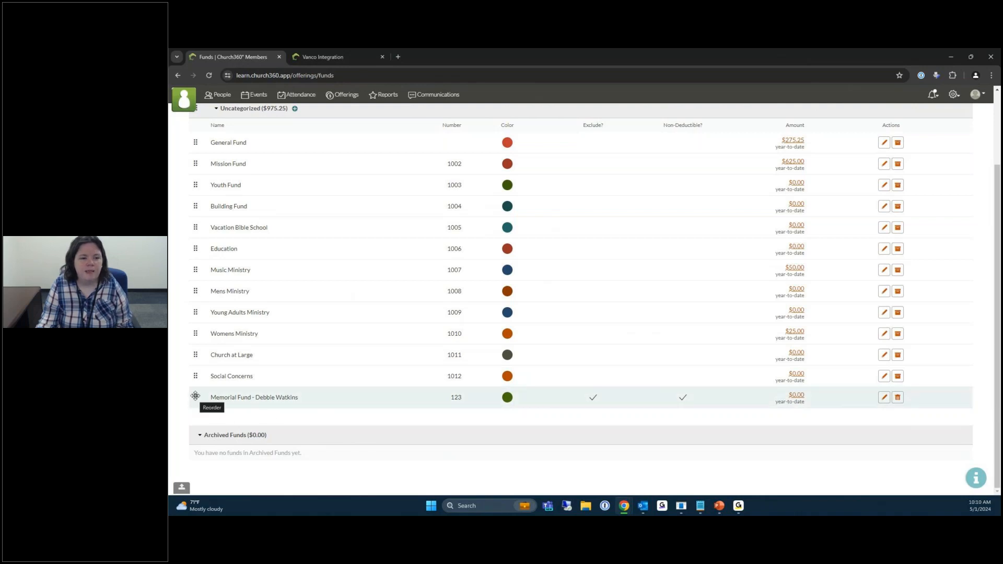
Drag the Memorial Fund row up to sit directly below General Fund.
drag(195, 396, 197, 153)
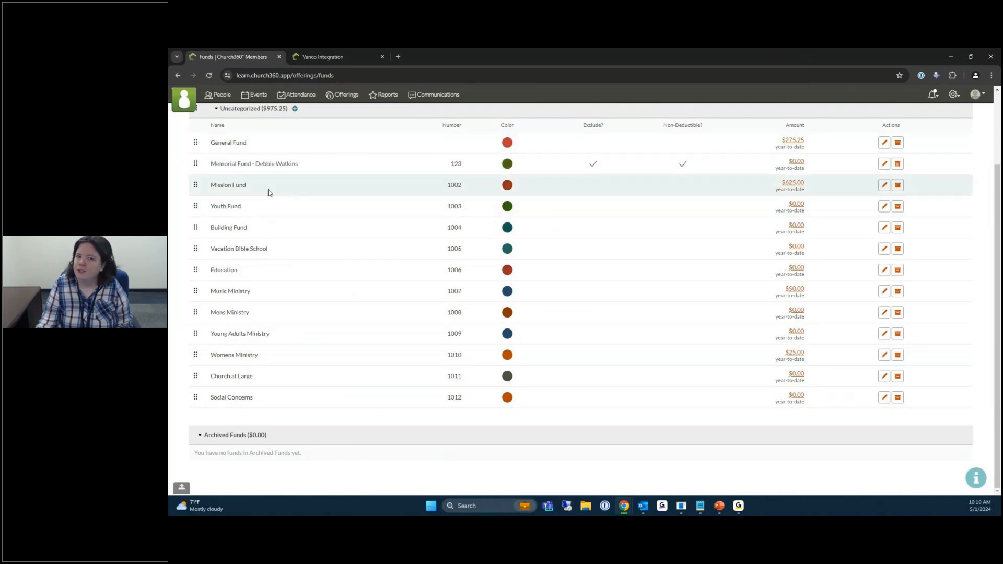
scroll(418, 377, up, 2)
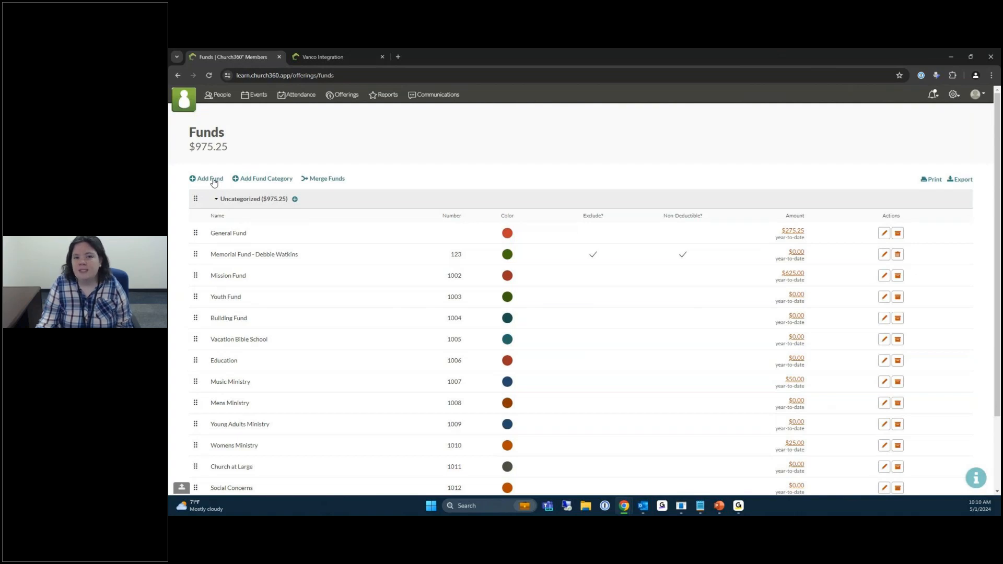
Add and save a second fund named 'Memorial Fund -' plus another honoree's name, number 456.
click(214, 180)
double_click(256, 395)
triple_click(256, 395)
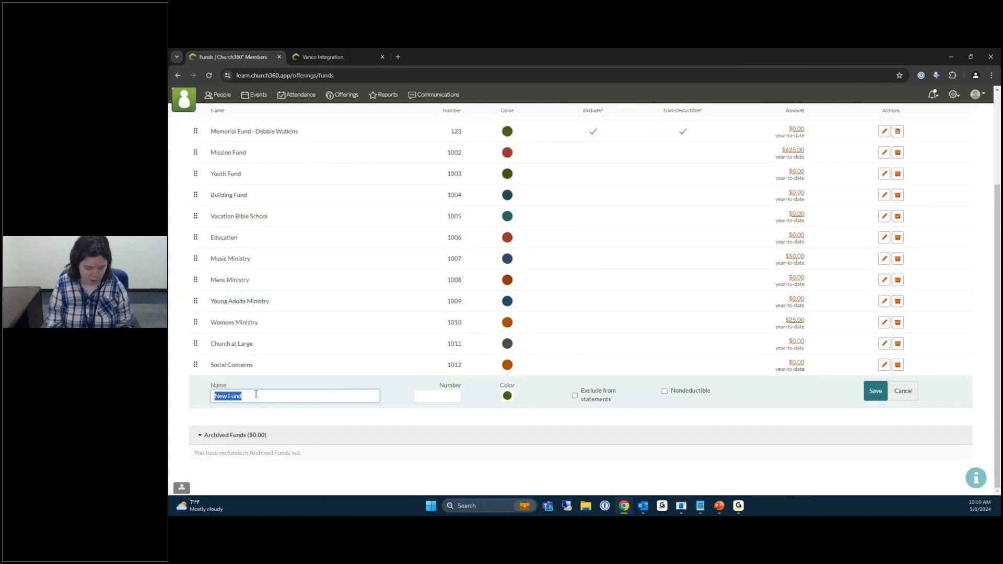
text(Memorial Fund)
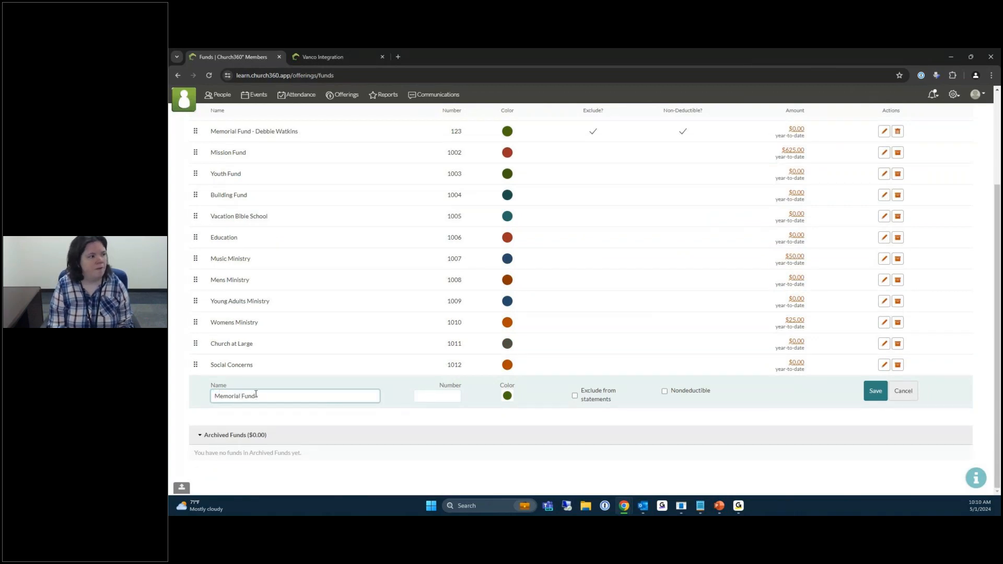
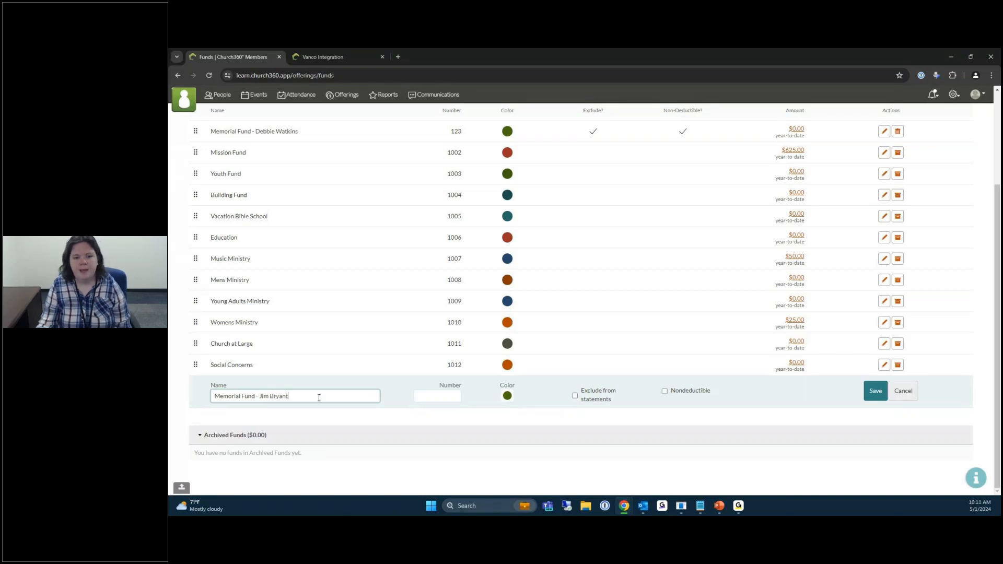
click(440, 400)
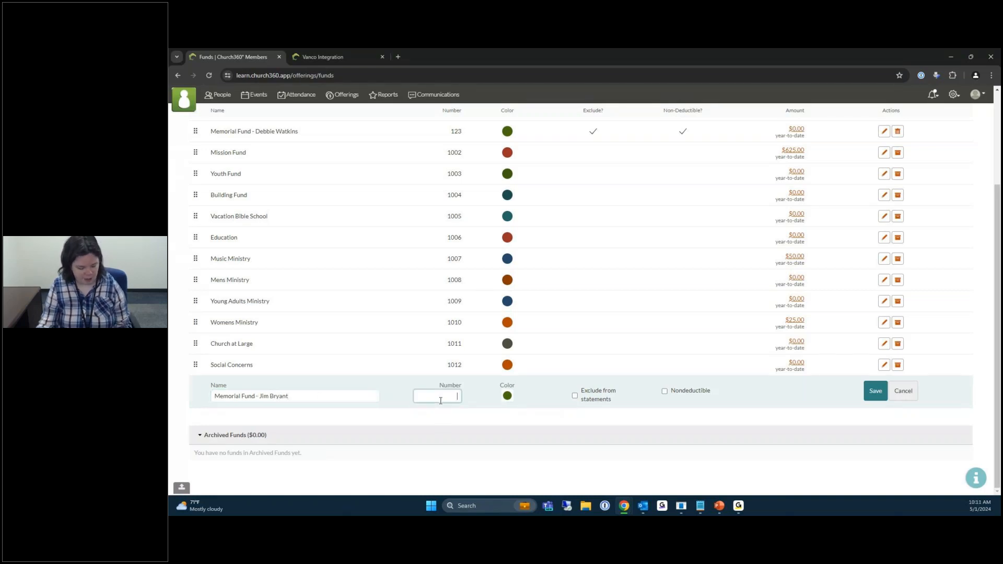
text(456)
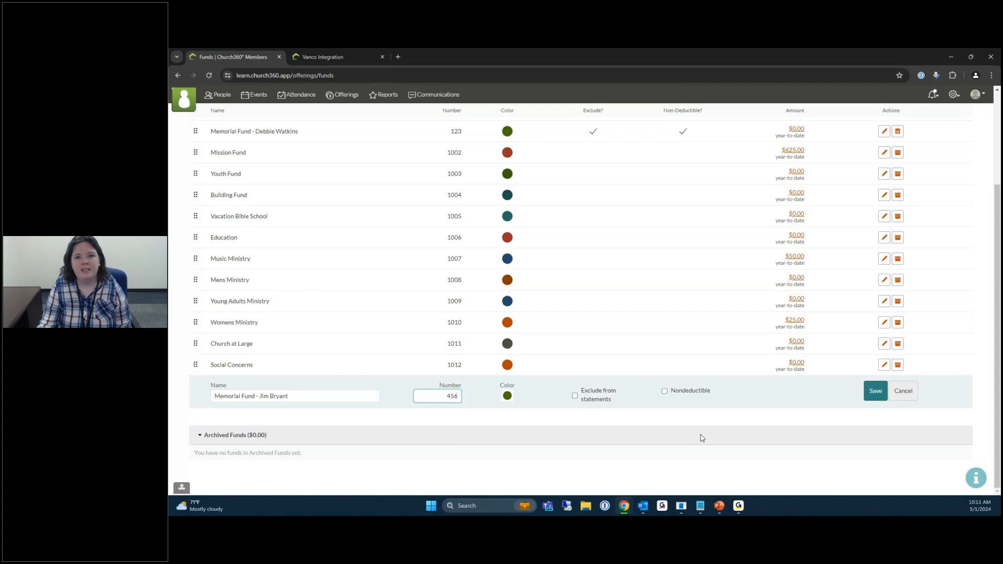
click(876, 396)
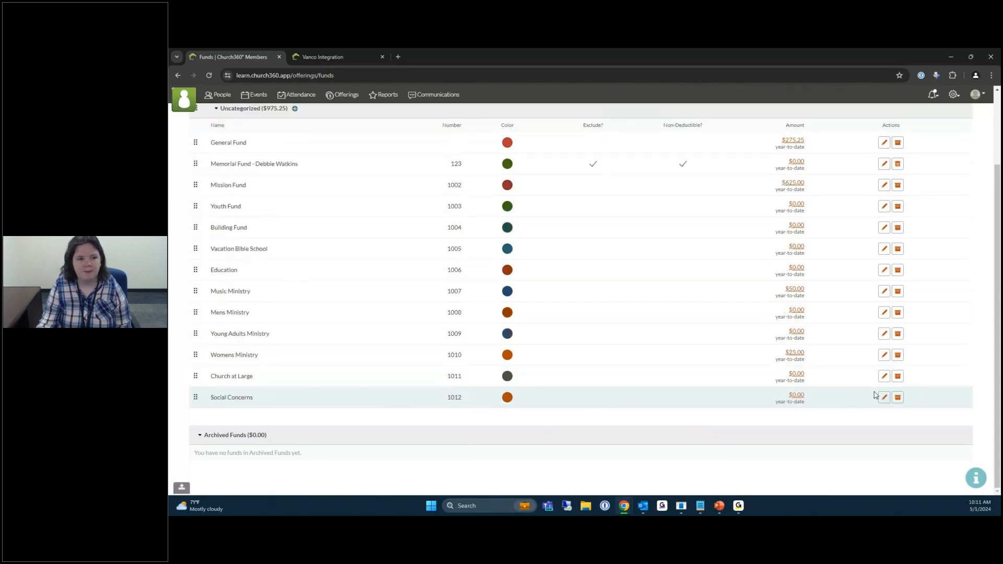
Drag the 456 memorial fund up to sit directly below the 123 memorial fund.
drag(195, 397, 190, 162)
scroll(385, 423, up, 3)
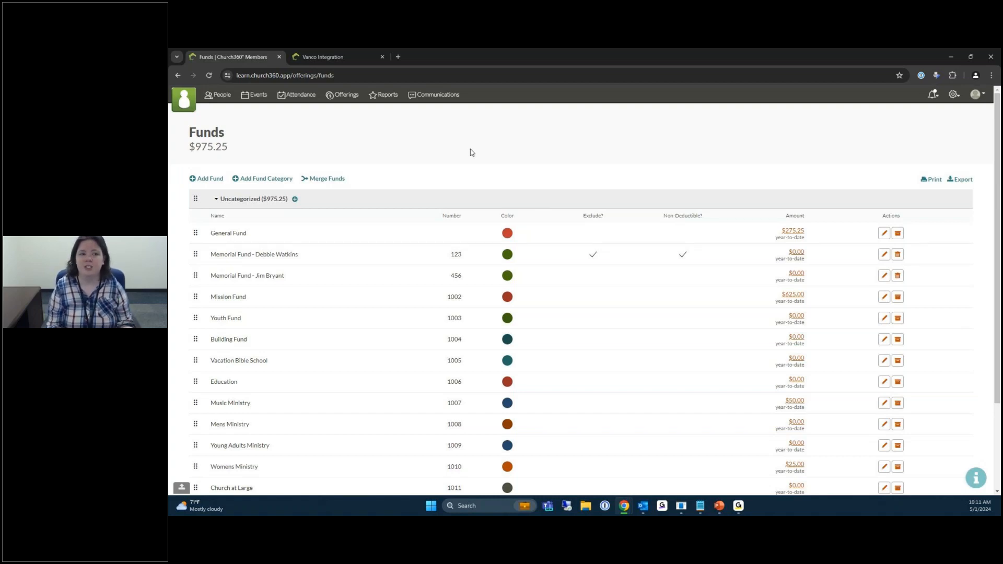
Add a fund category named 'Memorial Funds' and save it.
click(261, 182)
click(264, 214)
text(Membe)
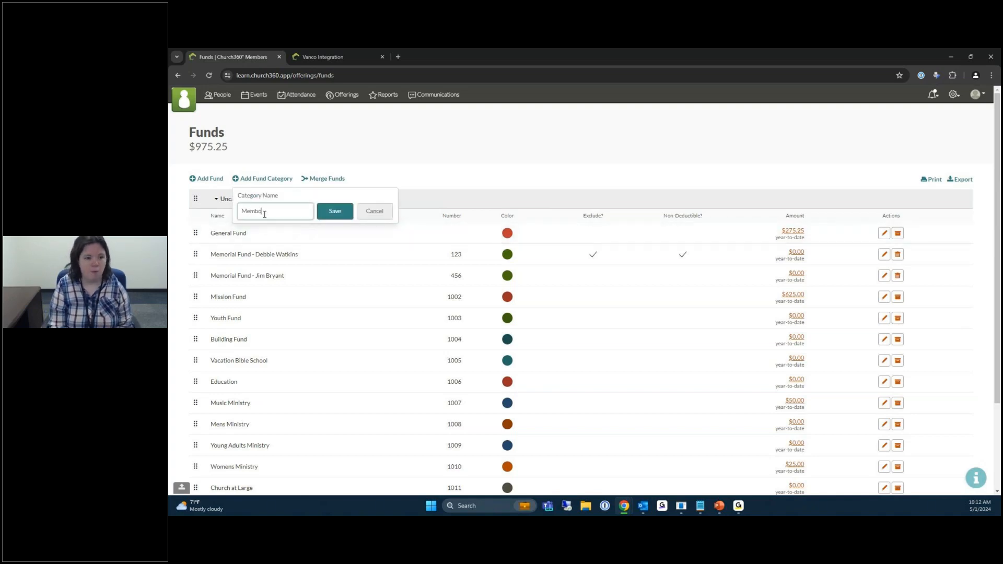
key(BackSpace)
key(BackSpace)
text(or)
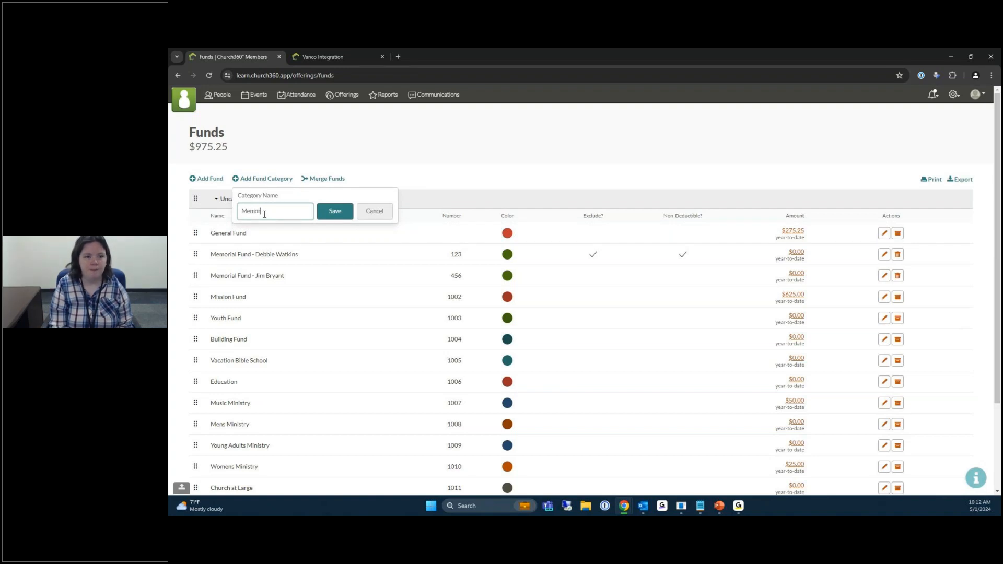
text(ial Funds)
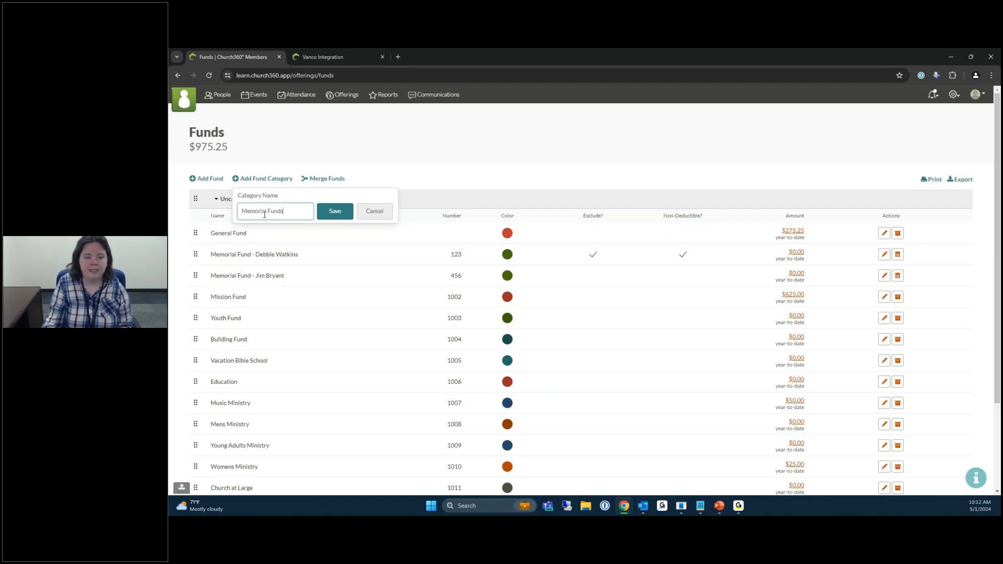
click(341, 212)
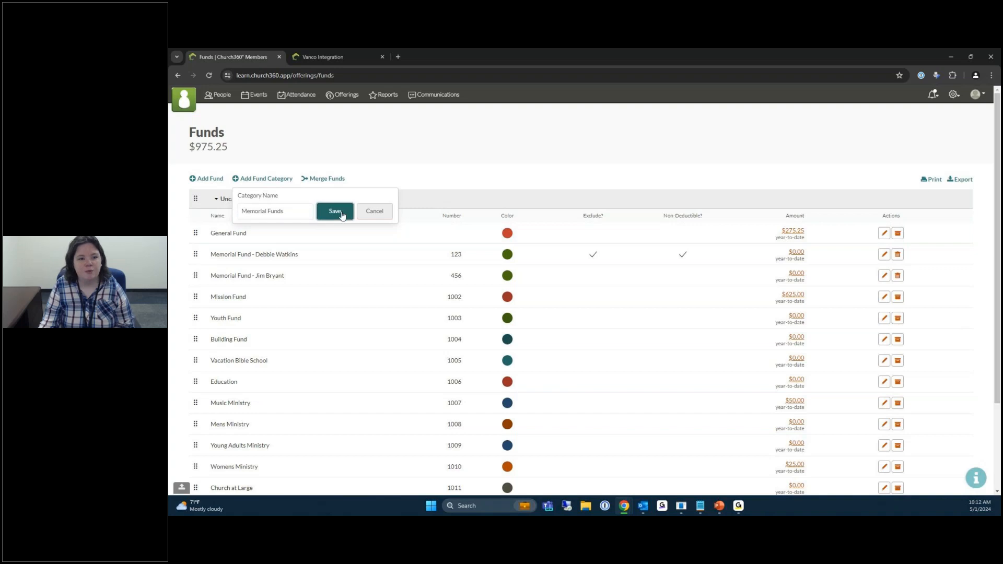
Drag memorial funds 123 and 456 down into the Memorial Funds category group.
scroll(337, 366, down, 3)
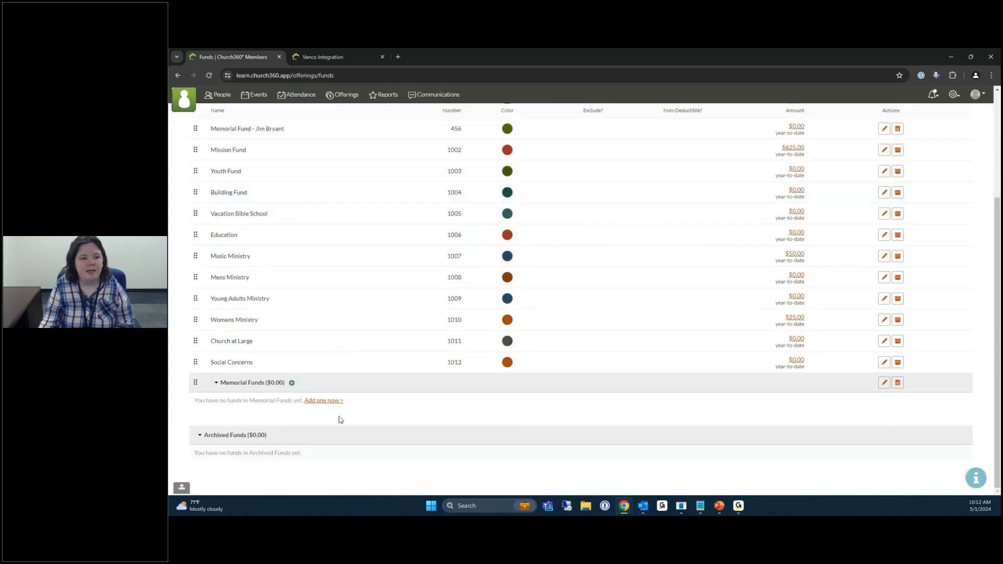
scroll(310, 384, up, 3)
drag(197, 239, 236, 484)
drag(196, 238, 219, 462)
scroll(244, 360, down, 3)
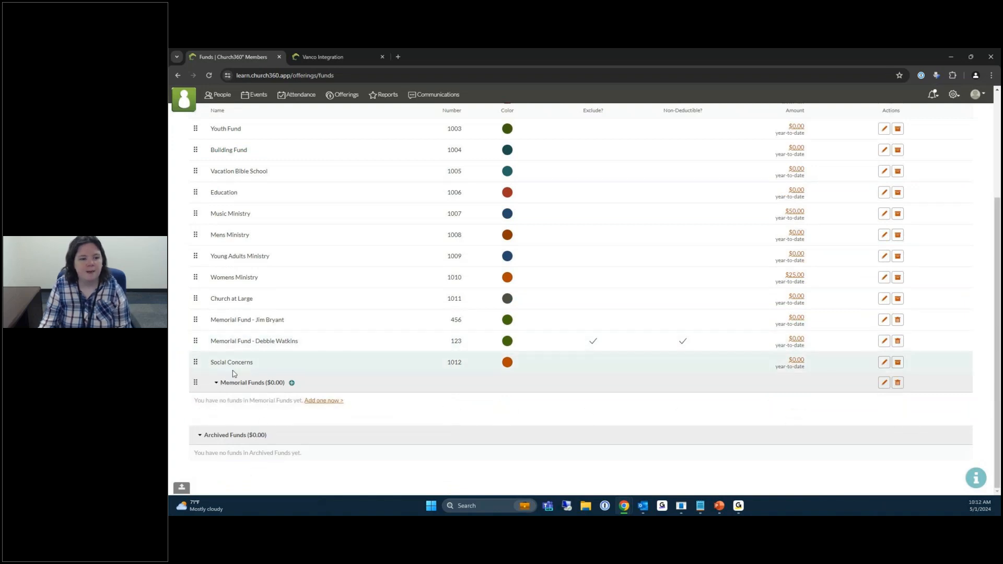
drag(195, 340, 197, 384)
drag(196, 322, 198, 387)
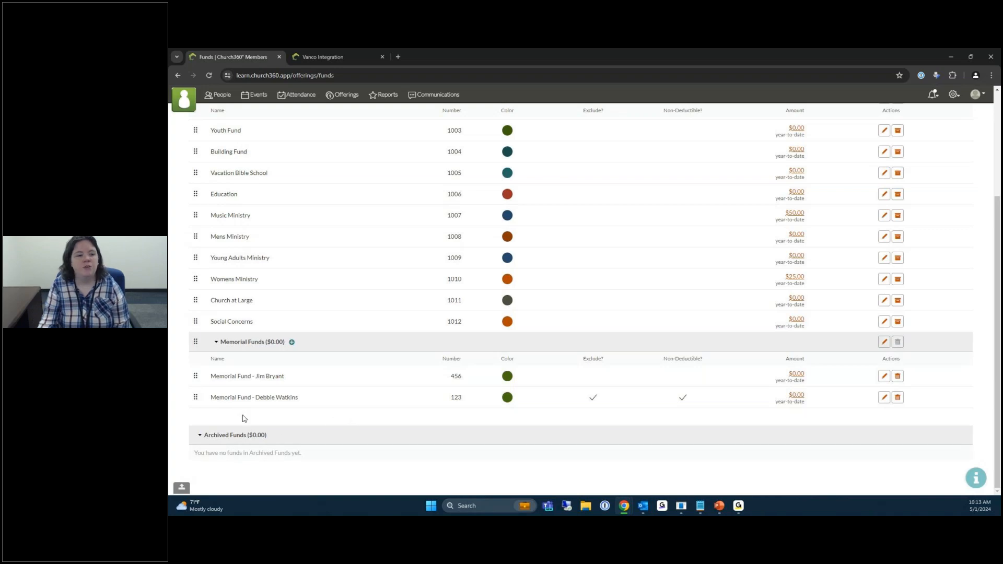
scroll(352, 426, up, 3)
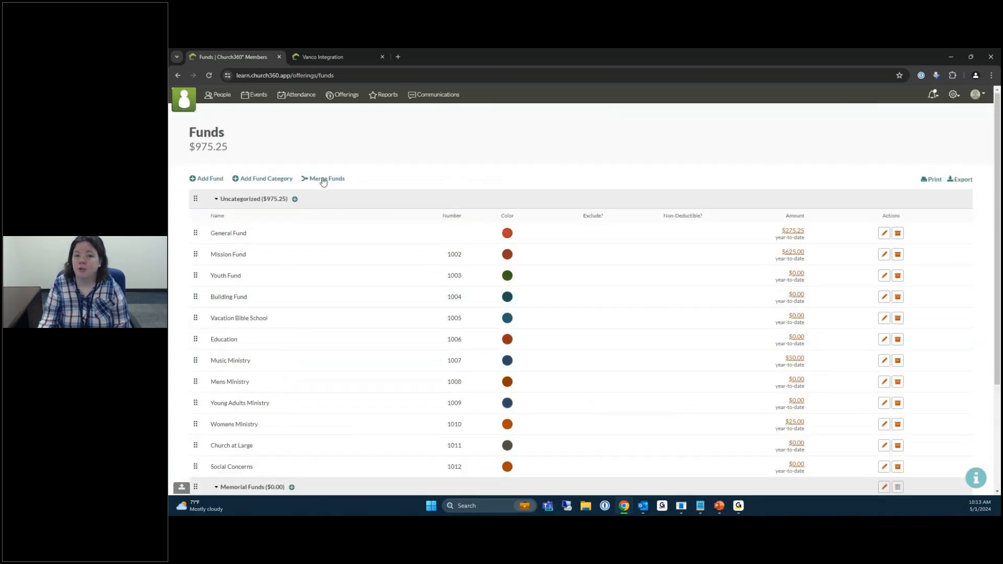
Merge memorial fund 456 into memorial fund 123 with Merge Funds.
click(324, 181)
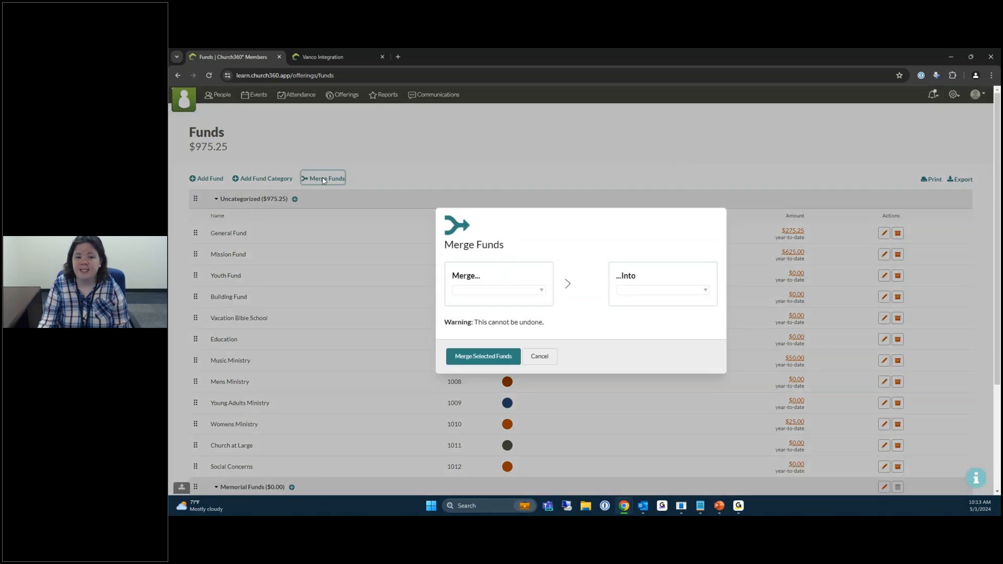
click(537, 295)
click(510, 328)
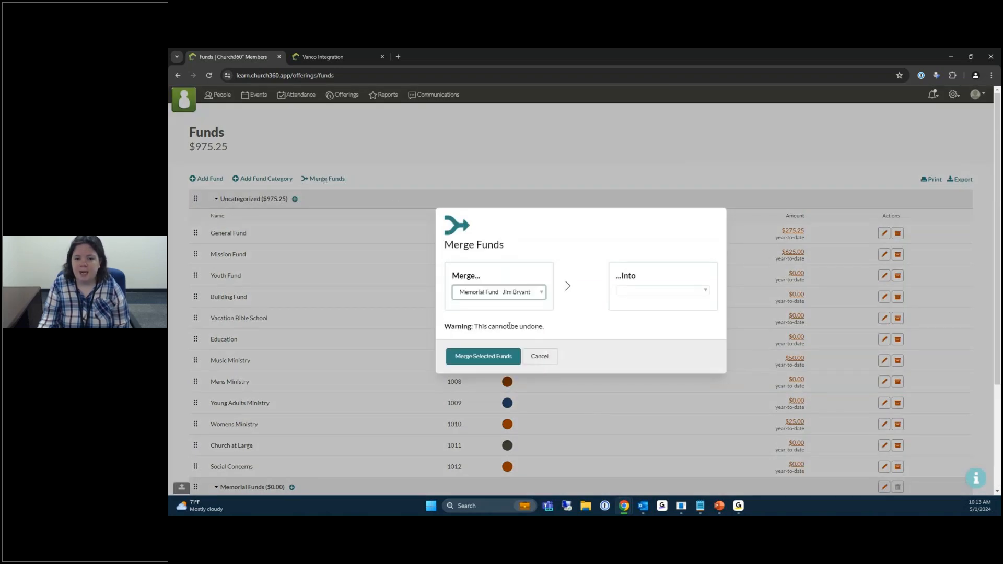
click(653, 292)
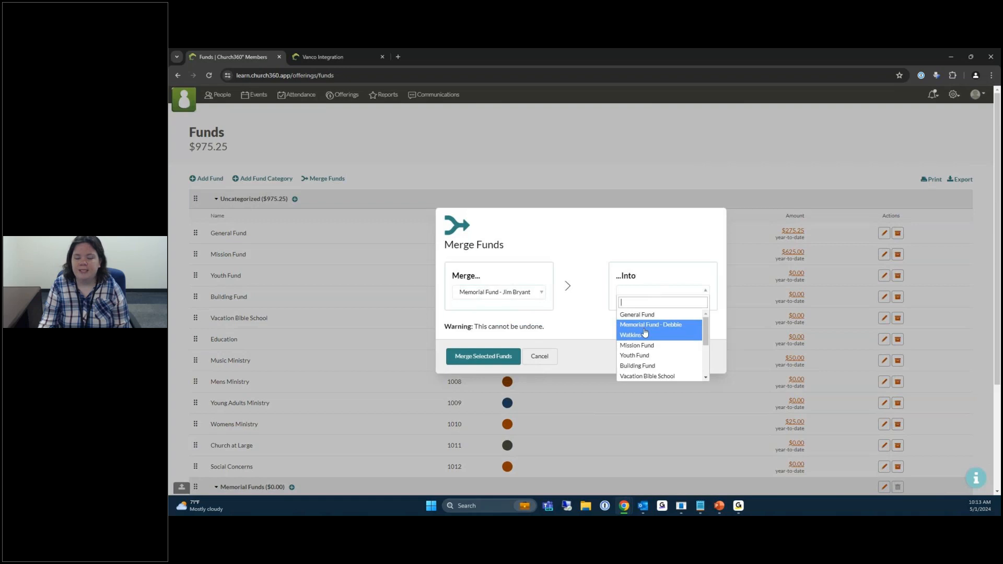
click(644, 334)
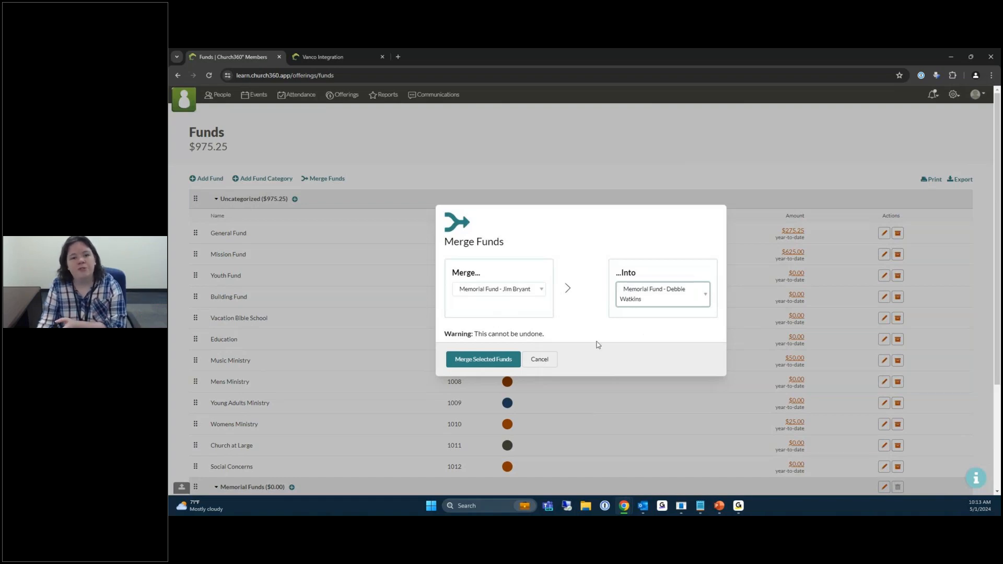
click(474, 360)
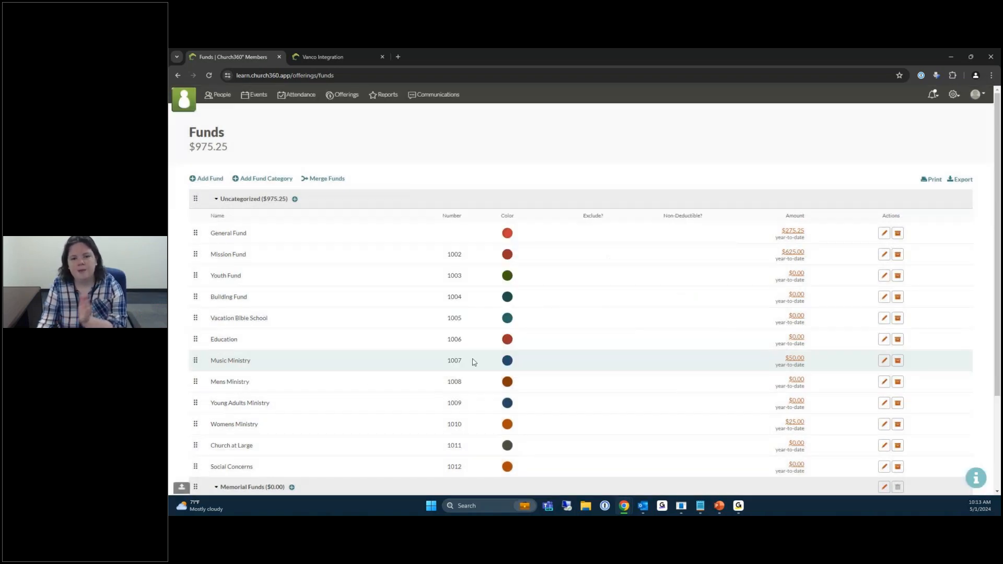
Edit memorial fund 123 in the Memorial Funds group.
scroll(473, 360, down, 3)
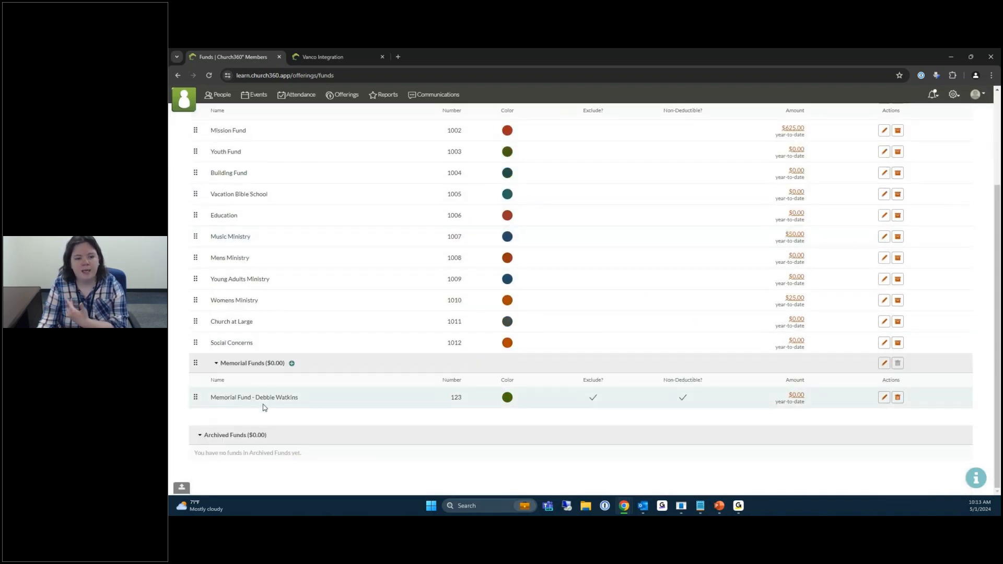
click(884, 399)
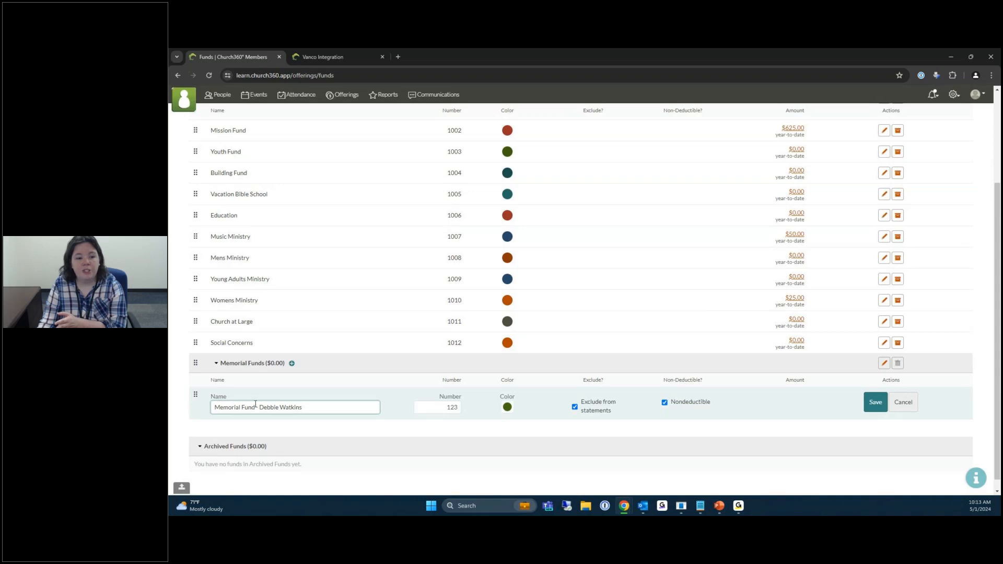
Remove the person's name from Memorial Fund, include it in statements, make it tax-deductible, save, then delete it.
drag(255, 407, 351, 413)
key(BackSpace)
click(590, 412)
click(679, 406)
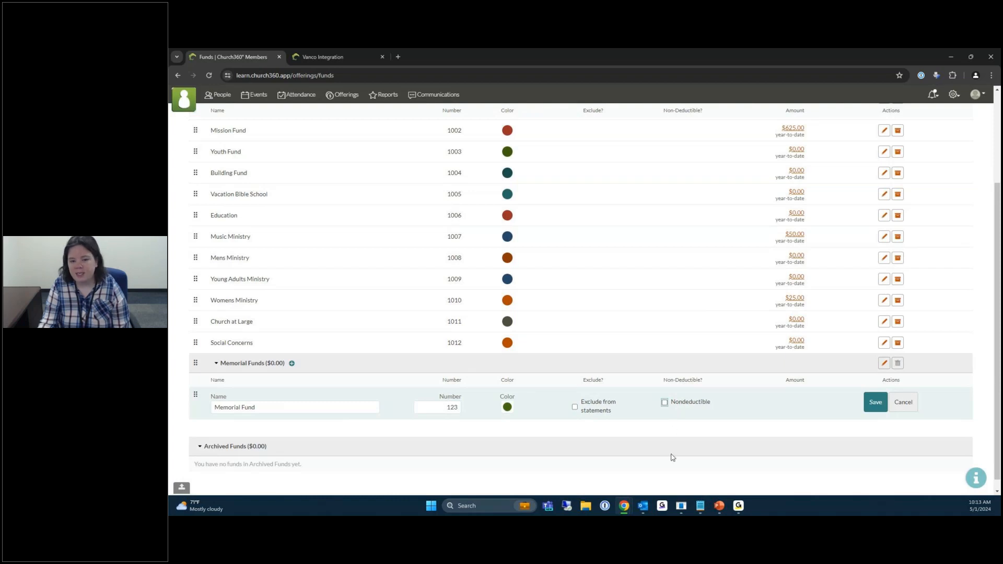
click(880, 410)
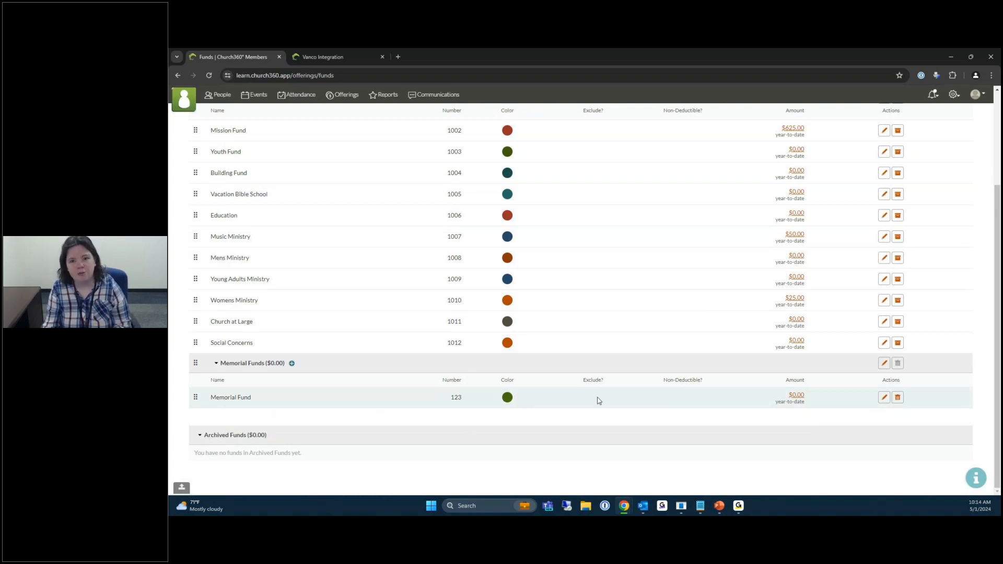
click(899, 399)
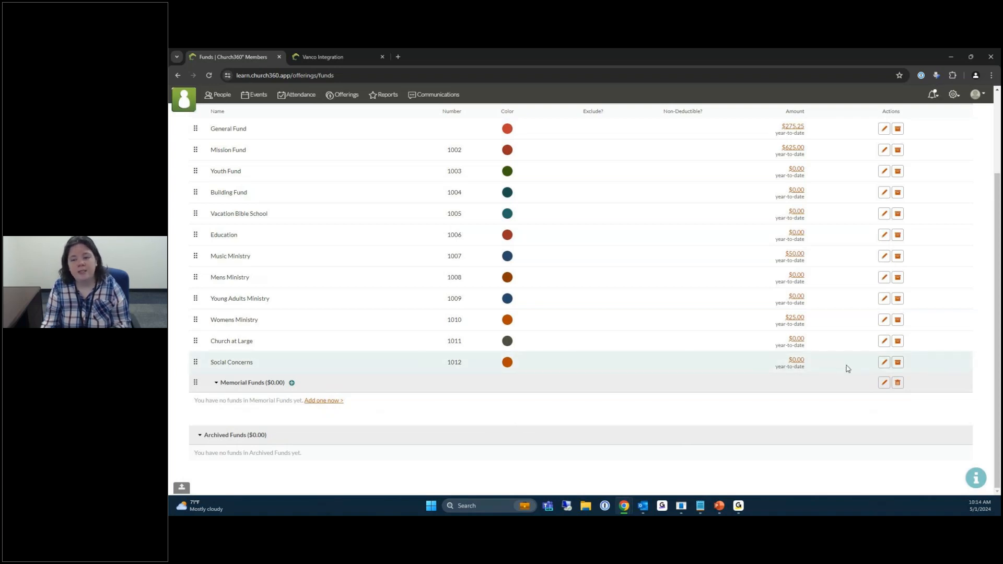
Archive the Social Concerns fund (1012).
click(898, 365)
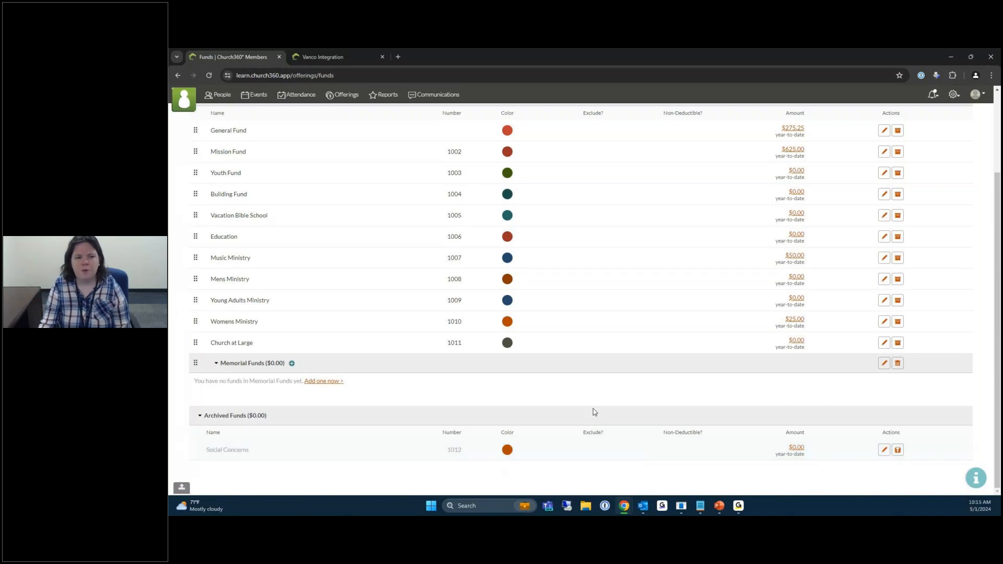
scroll(594, 412, up, 2)
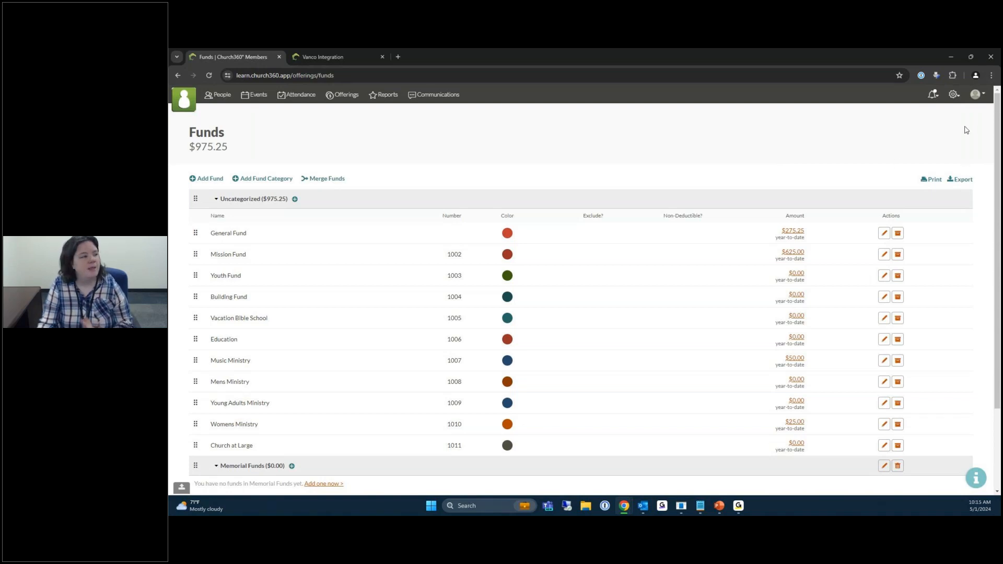
Go to the Pledges page under Collections in the settings menu.
click(953, 96)
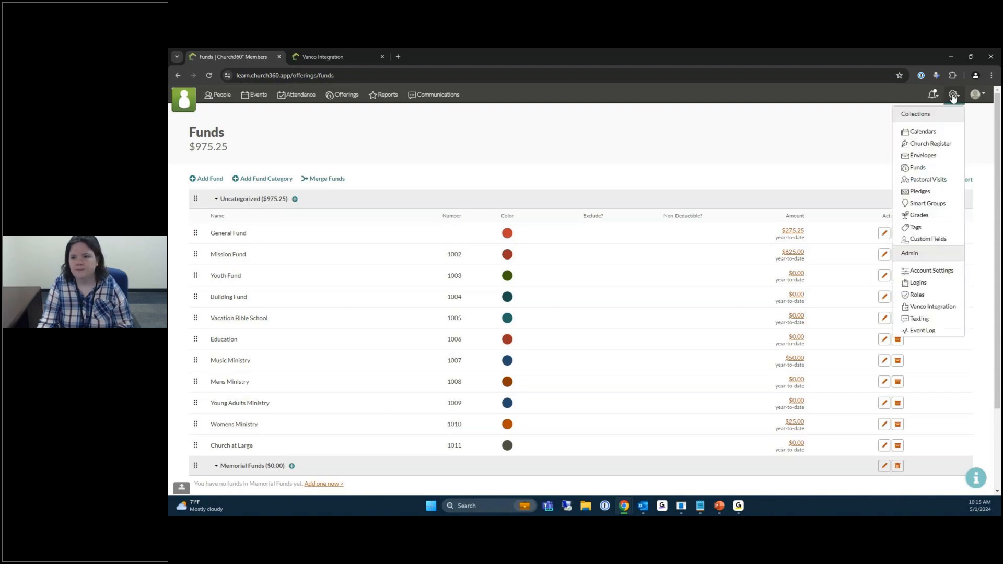
click(918, 193)
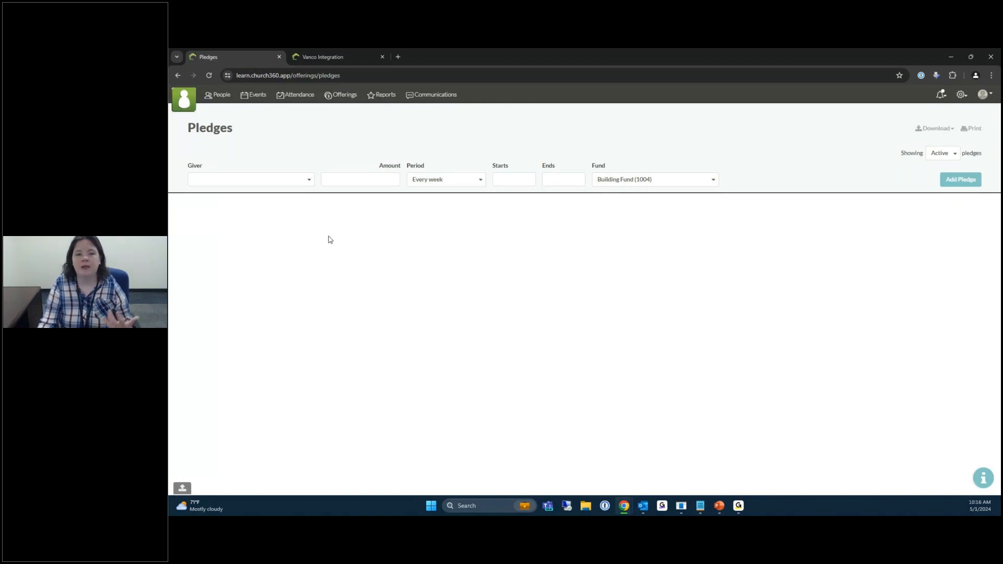
Select the giver household and enter a pledge amount of 100.
click(303, 180)
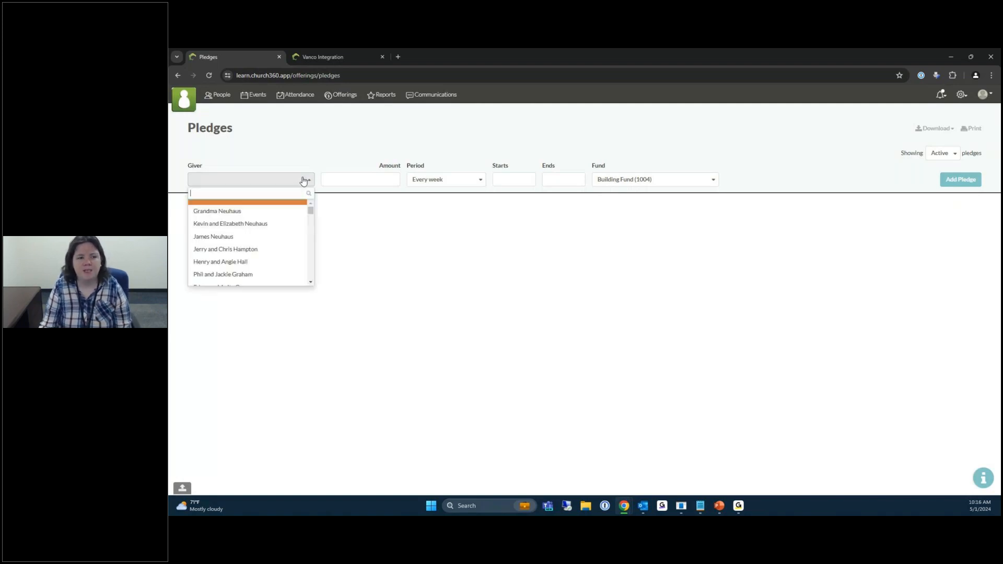
click(244, 275)
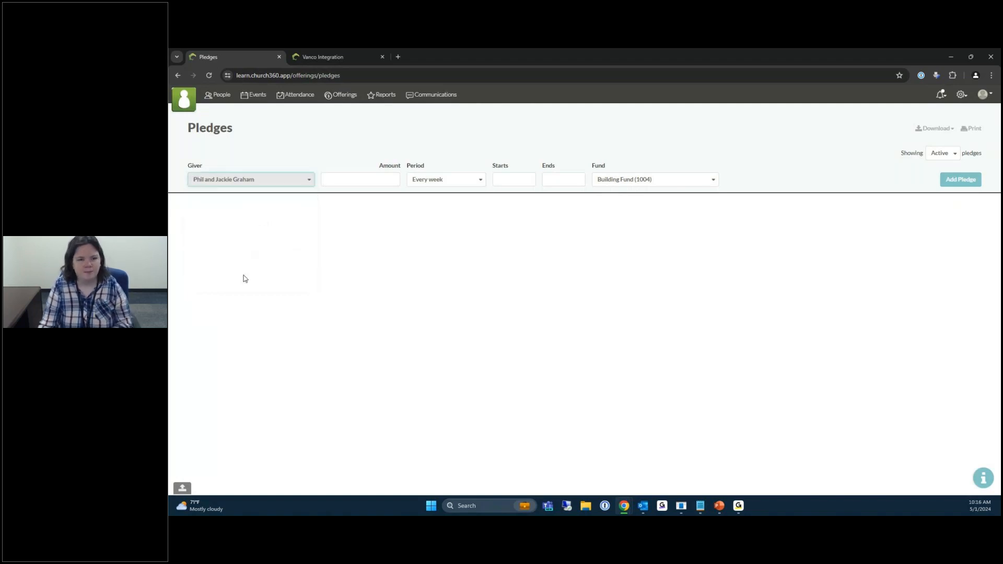
click(362, 179)
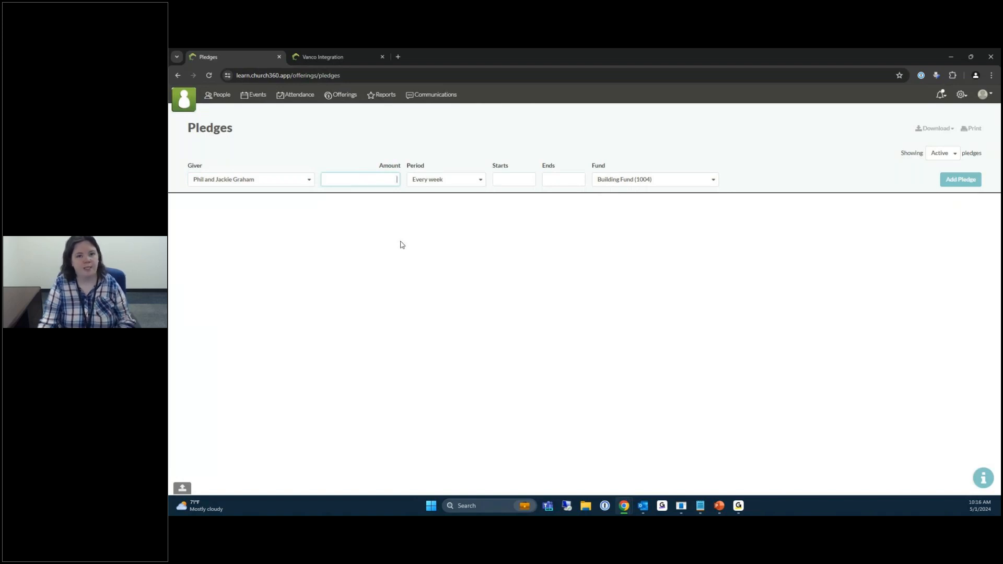
text(100)
click(402, 245)
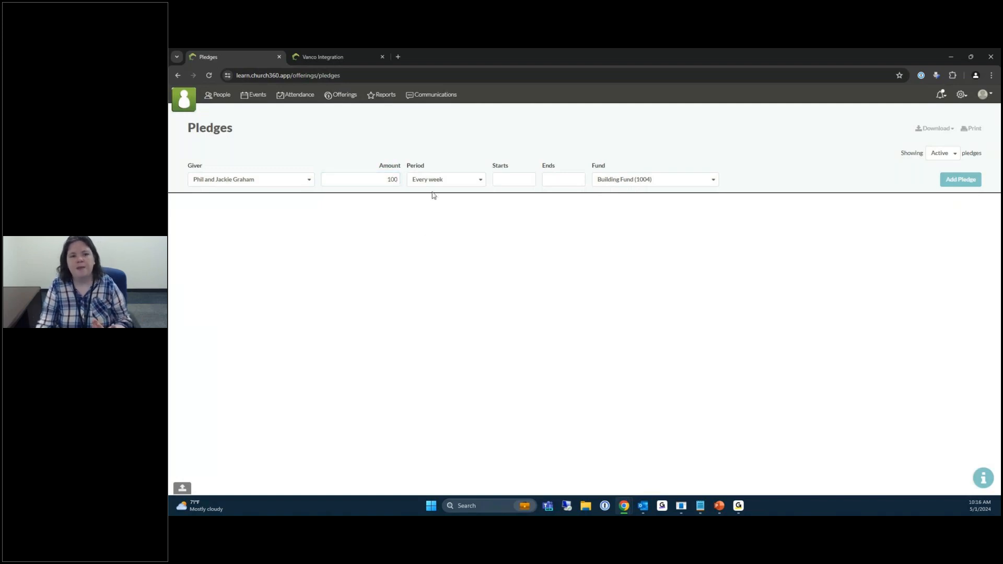
click(475, 186)
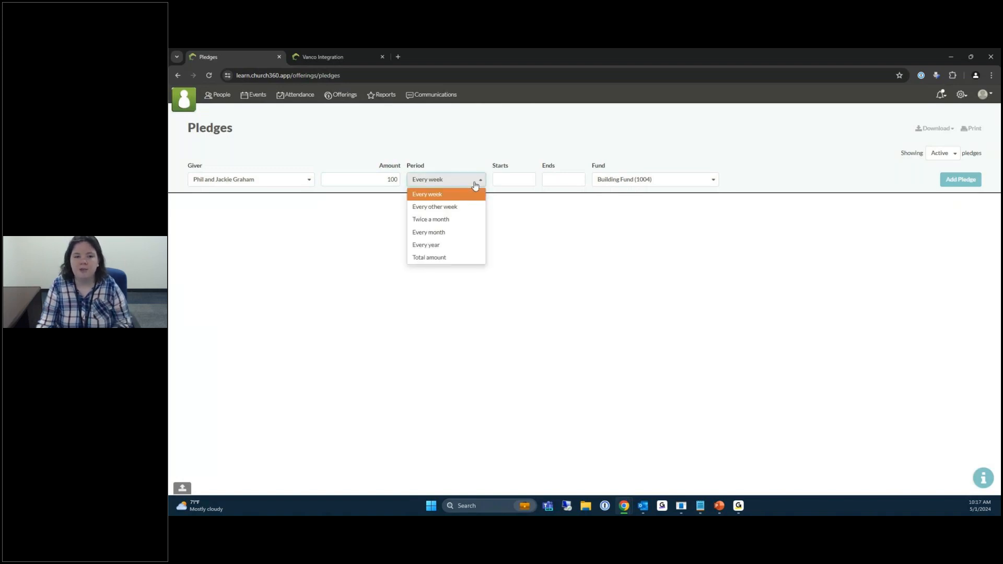
Make the pledge recur every month, starting Jan 1, 2024.
click(452, 233)
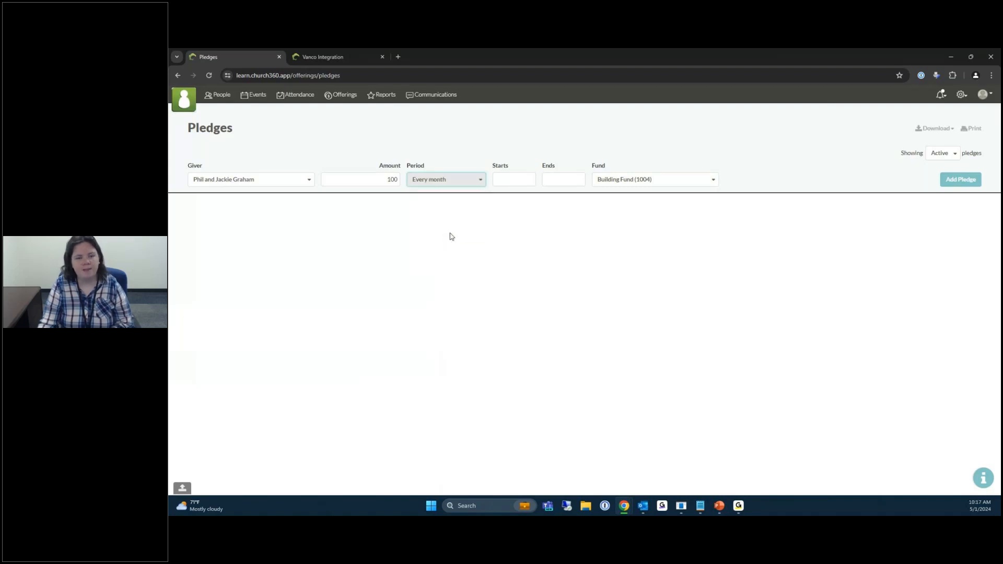
click(513, 179)
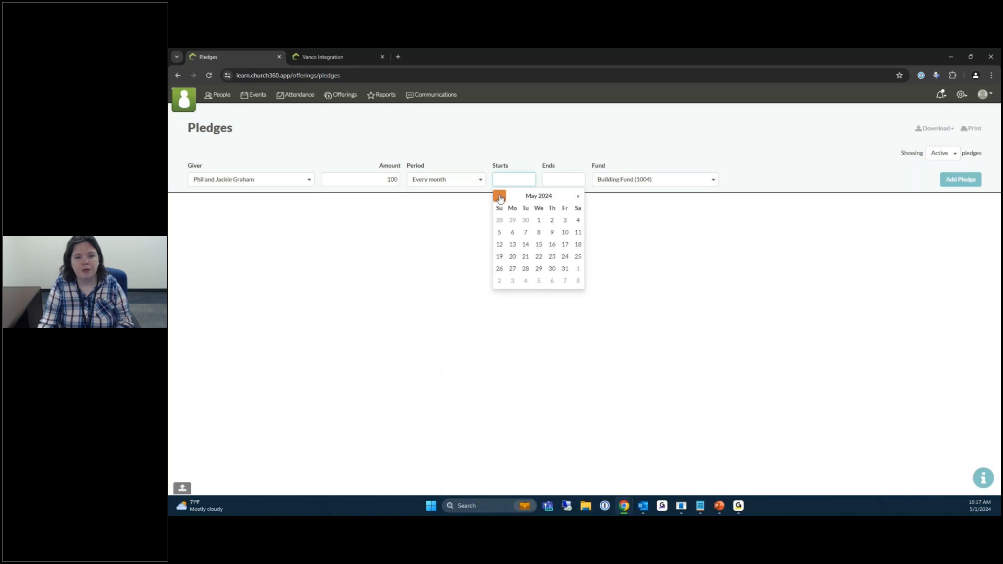
click(500, 197)
click(500, 196)
click(499, 196)
click(499, 196)
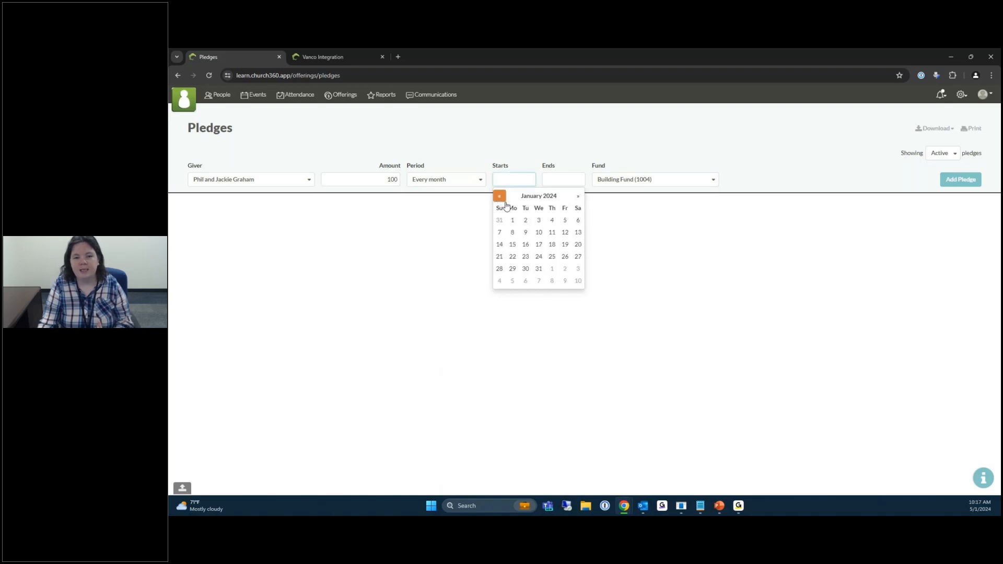
click(513, 221)
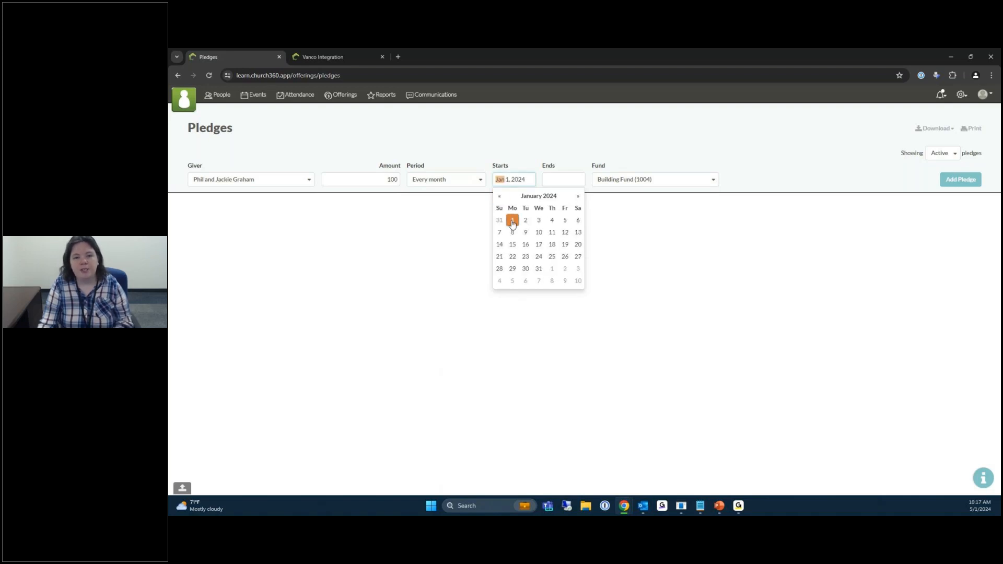
End the pledge on Dec 31, 2024 and assign it to Mission Fund (1002).
click(557, 179)
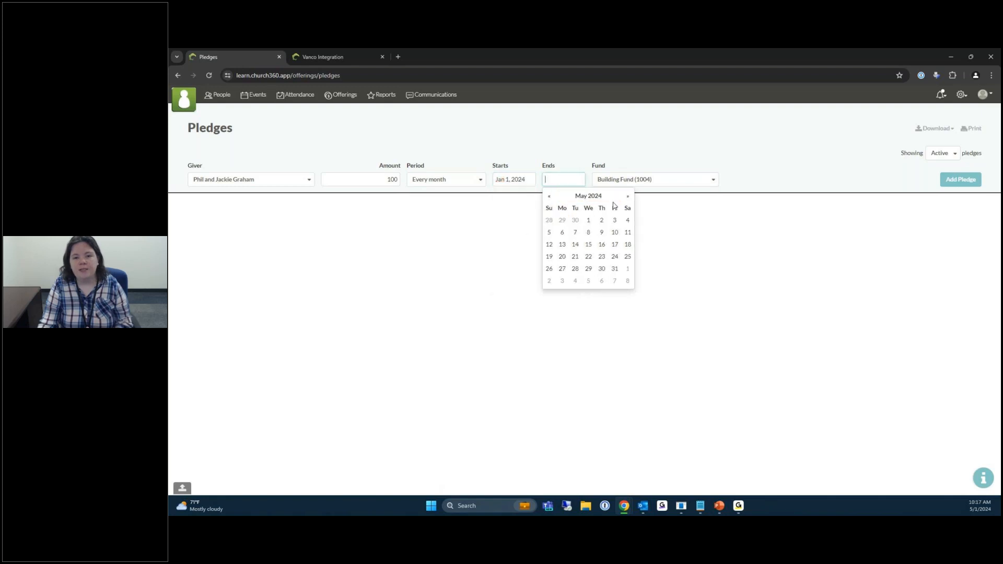
click(627, 197)
click(628, 197)
click(628, 197)
click(628, 197)
click(628, 197)
click(628, 197)
click(628, 197)
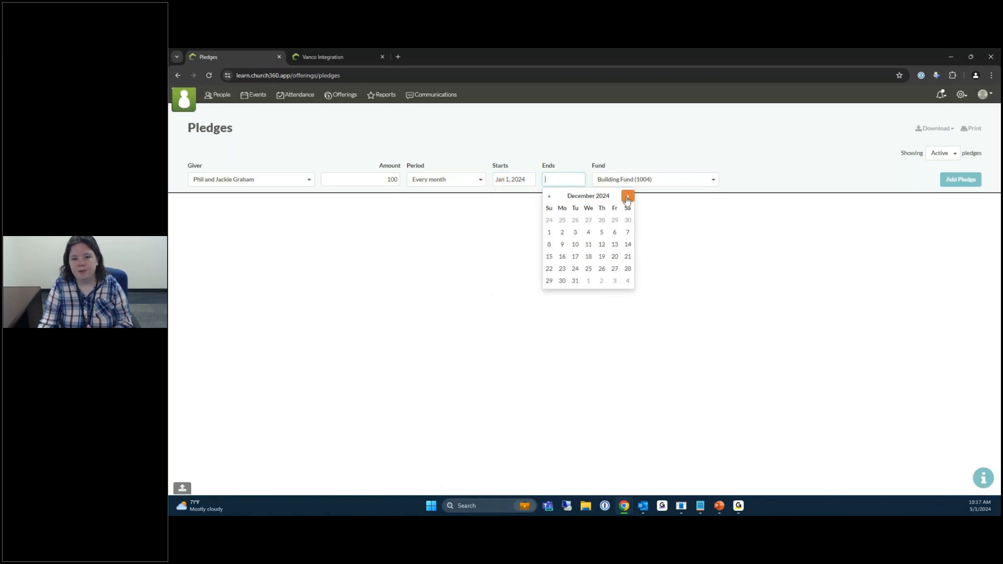
click(574, 283)
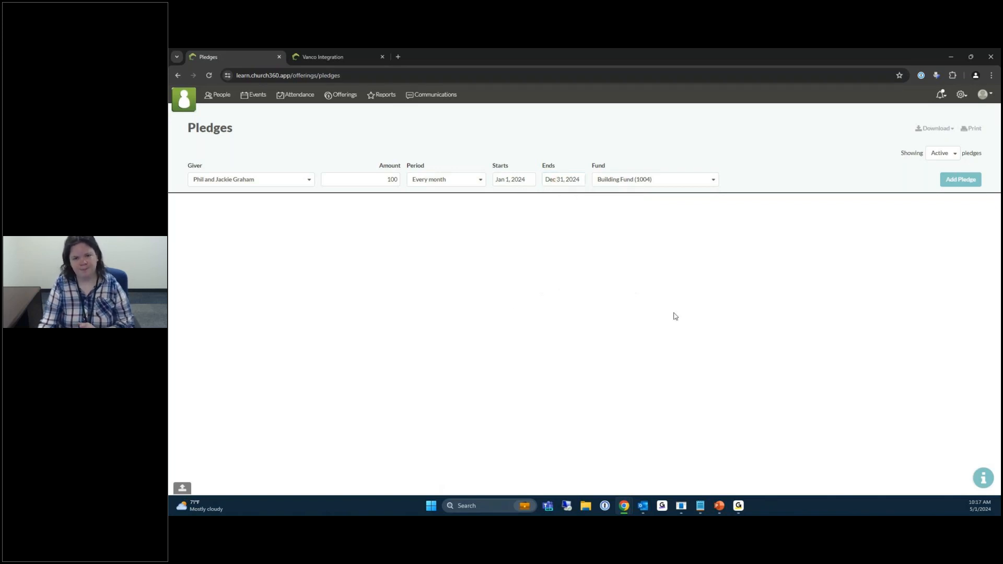
click(630, 184)
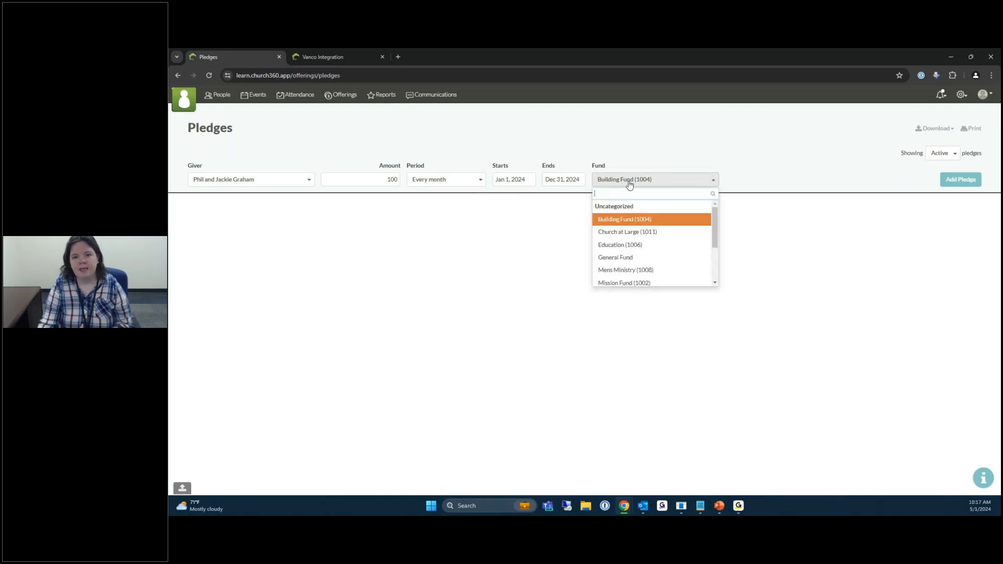
click(618, 284)
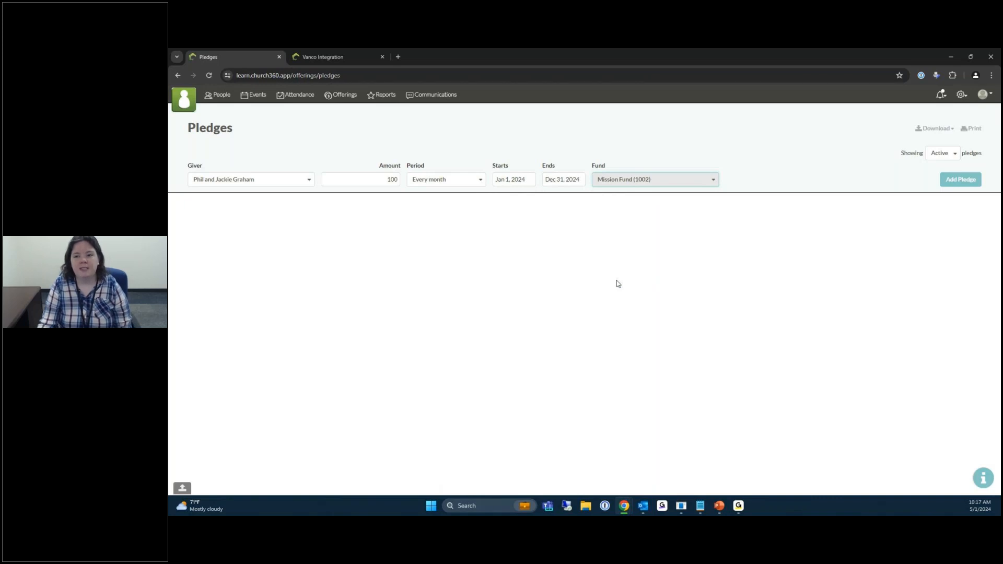
click(790, 177)
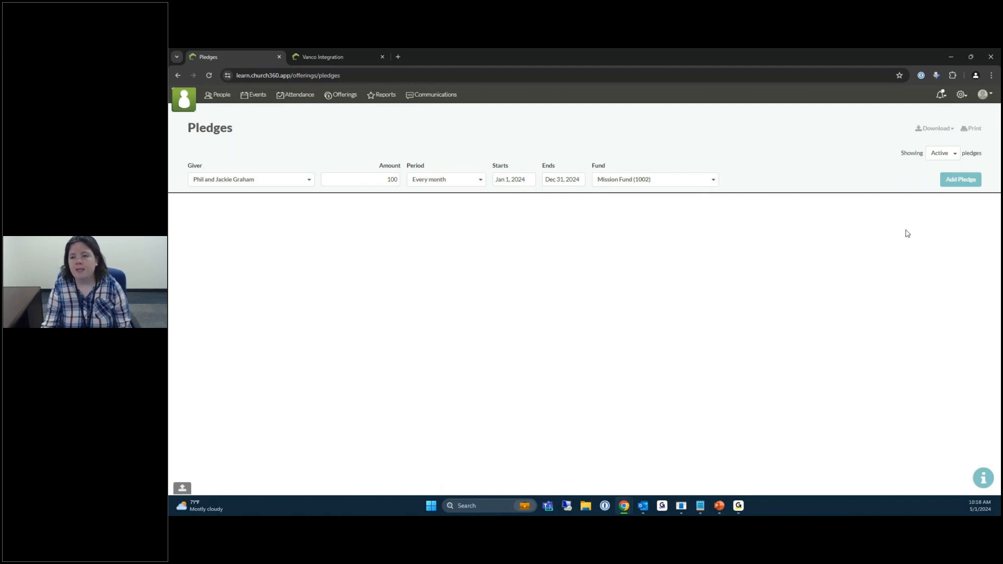
Add the pledge: $100 monthly, Jan 1–Dec 31, 2024, to Mission Fund (1002).
click(967, 181)
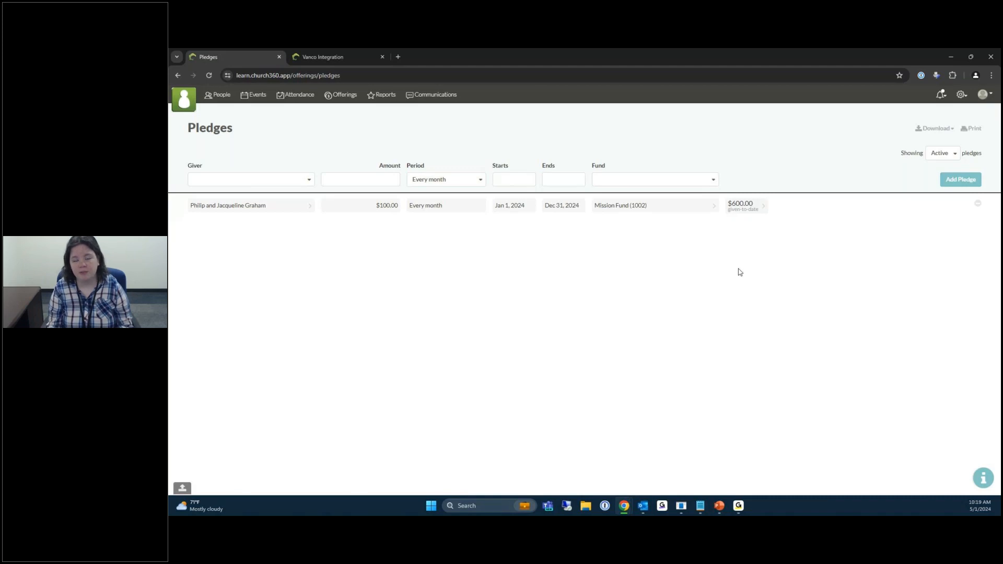
Change the pledges list filter from Active to All.
click(932, 162)
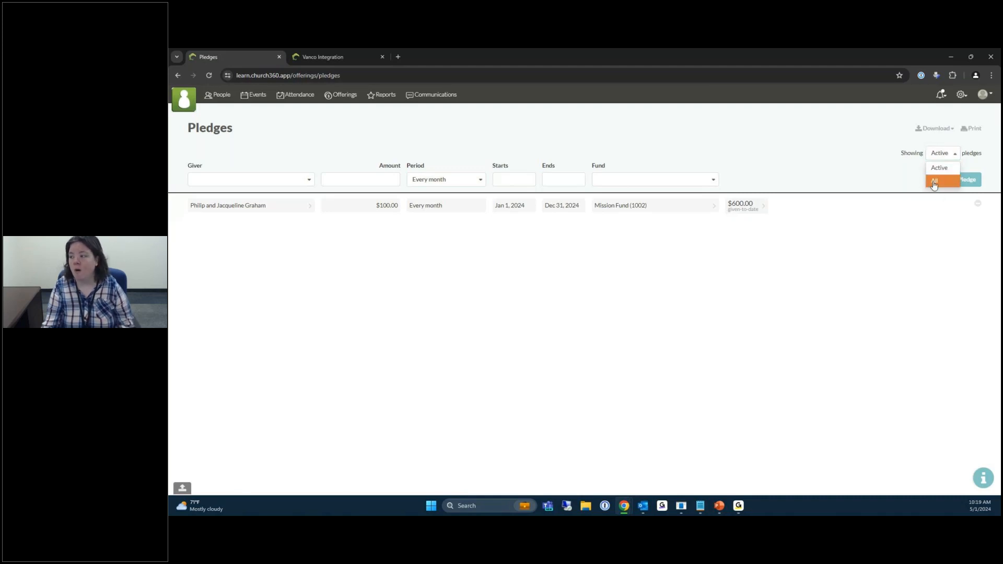
click(934, 183)
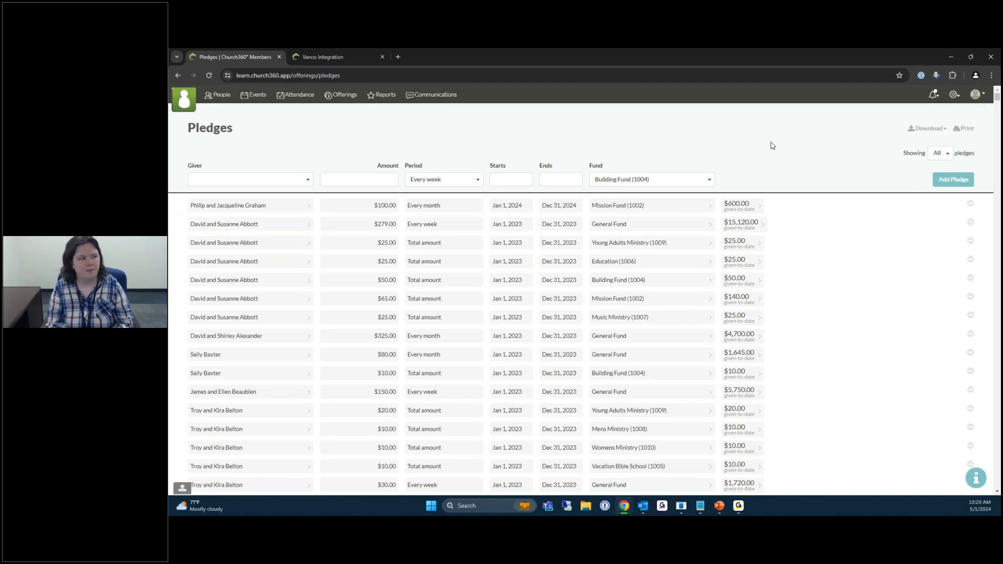
click(954, 95)
Go to the Envelopes page and begin adding a spouse for the fifth-row member.
click(928, 156)
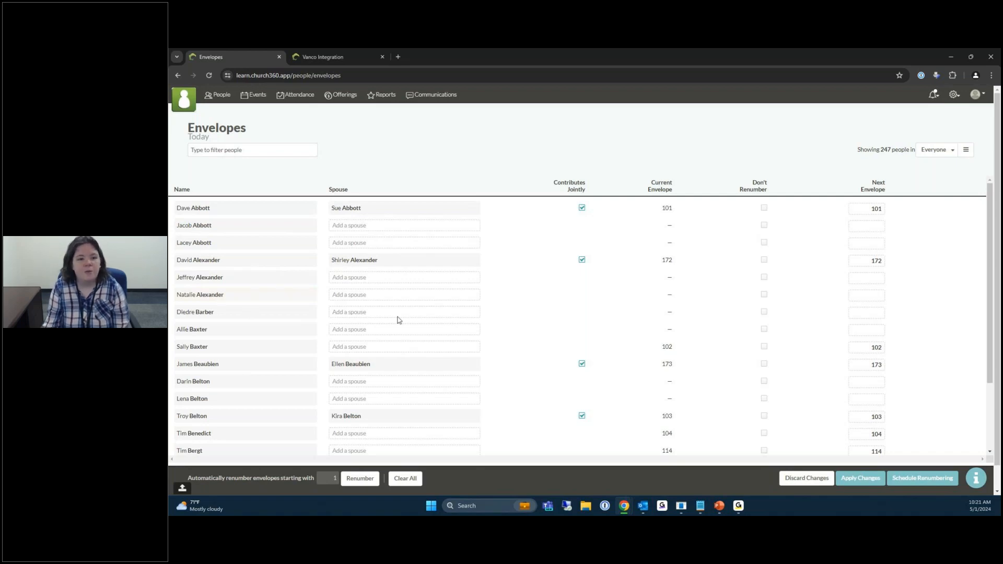
click(356, 278)
Pair the fifth member with a spouse picked from the name suggestions, then untick the first couple's joint contribution.
text(nata)
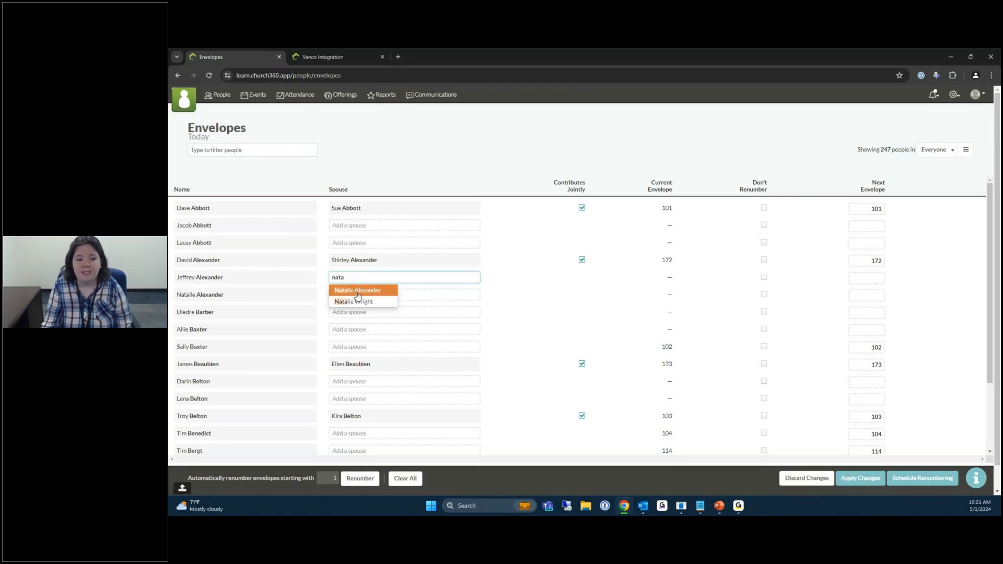
click(357, 291)
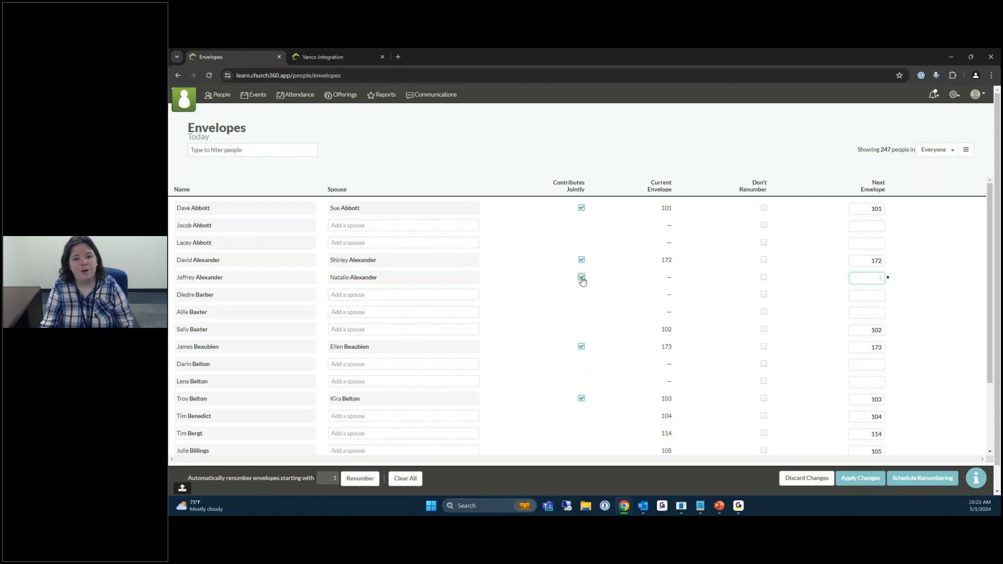
click(582, 208)
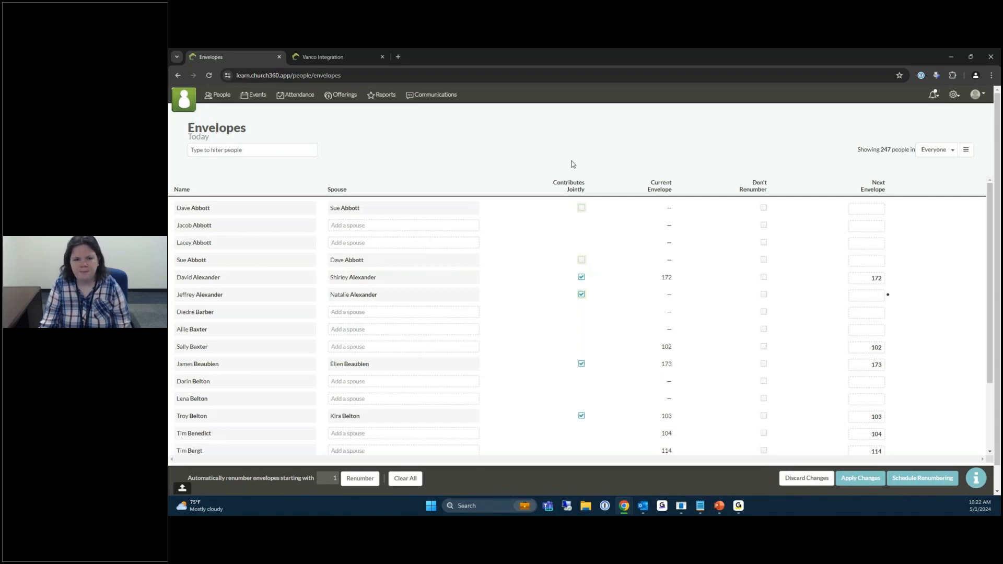
Re-tick Contributes Jointly for the first couple so they share envelope 101 again.
click(582, 207)
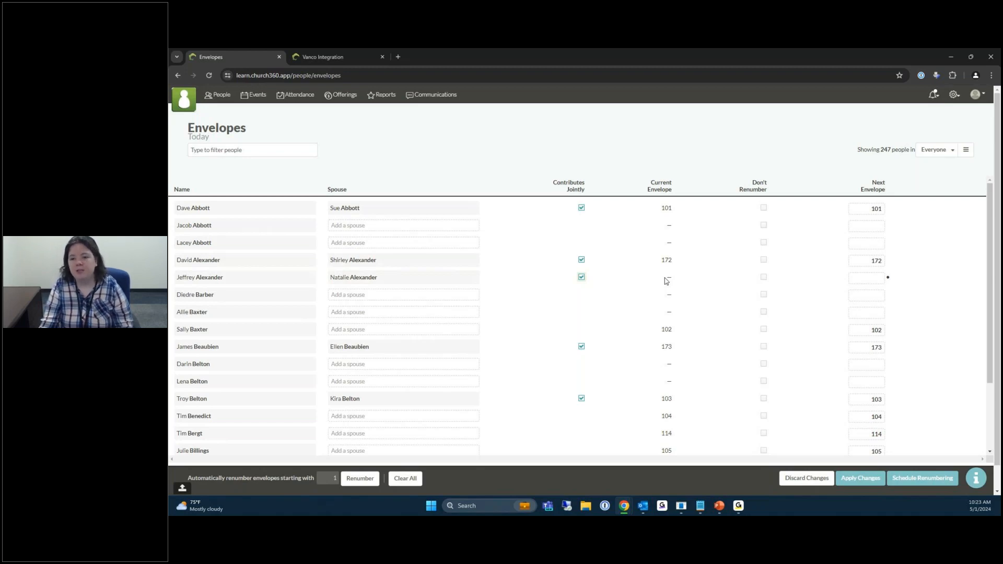
click(863, 277)
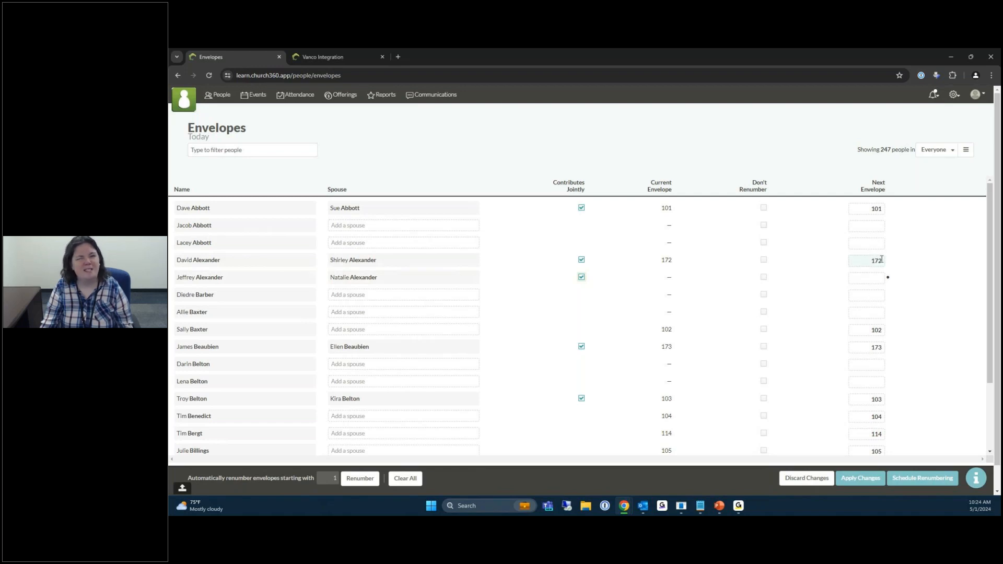
Enter 172 as the new couple's next envelope number, triggering a duplicate-envelope warning.
click(885, 280)
text(172)
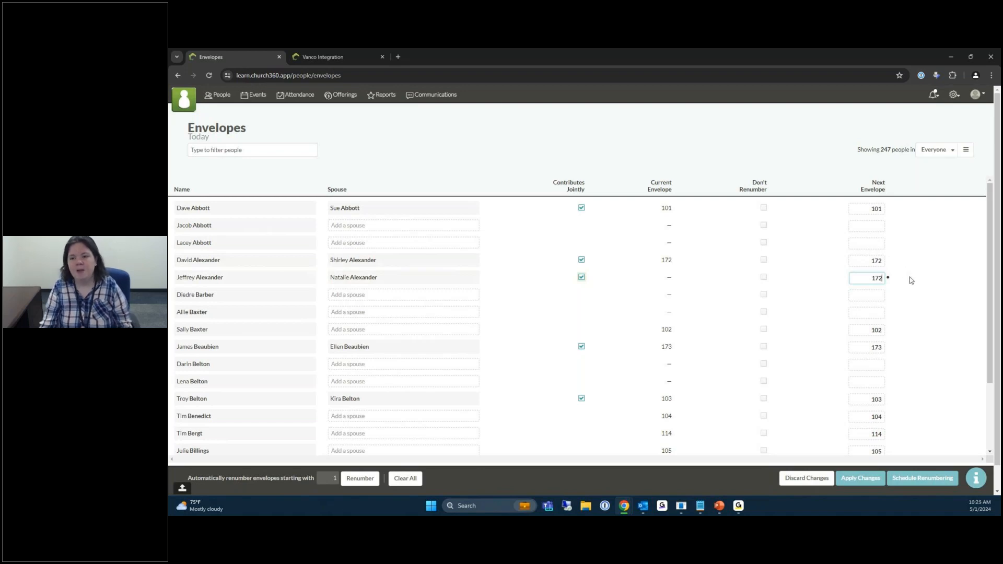
click(912, 257)
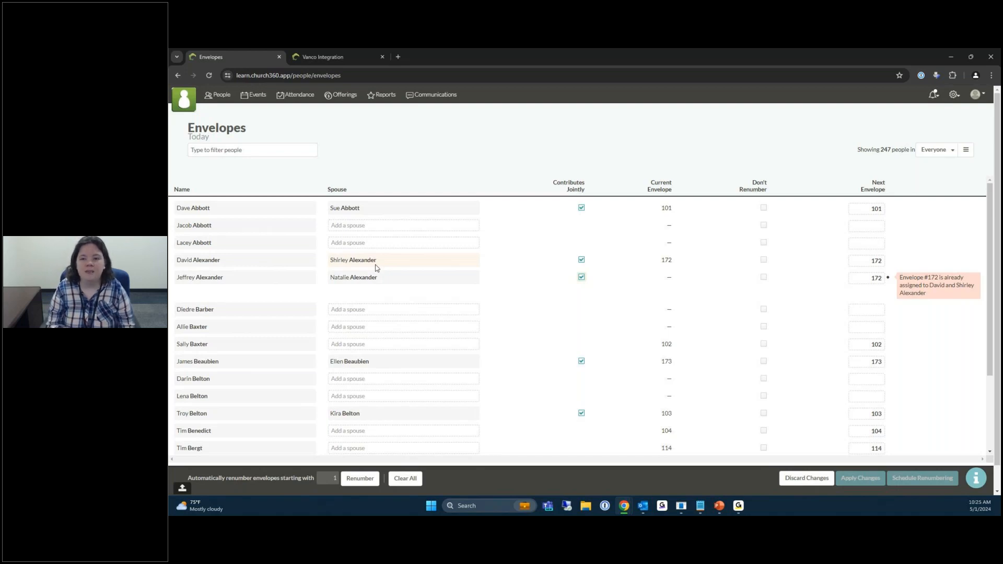
Clear the duplicate 172 from the other couple's next envelope field.
click(862, 261)
key(BackSpace)
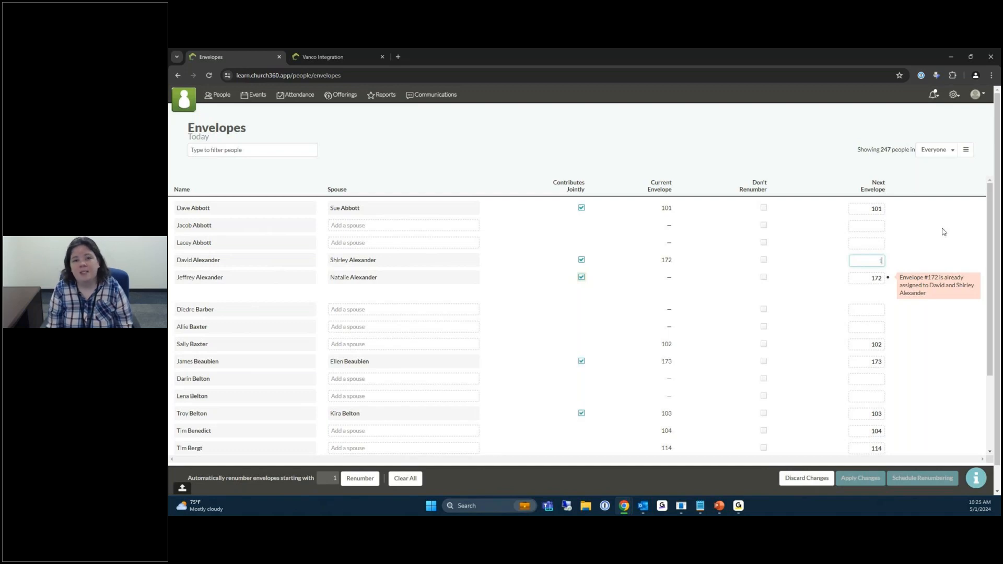
click(875, 278)
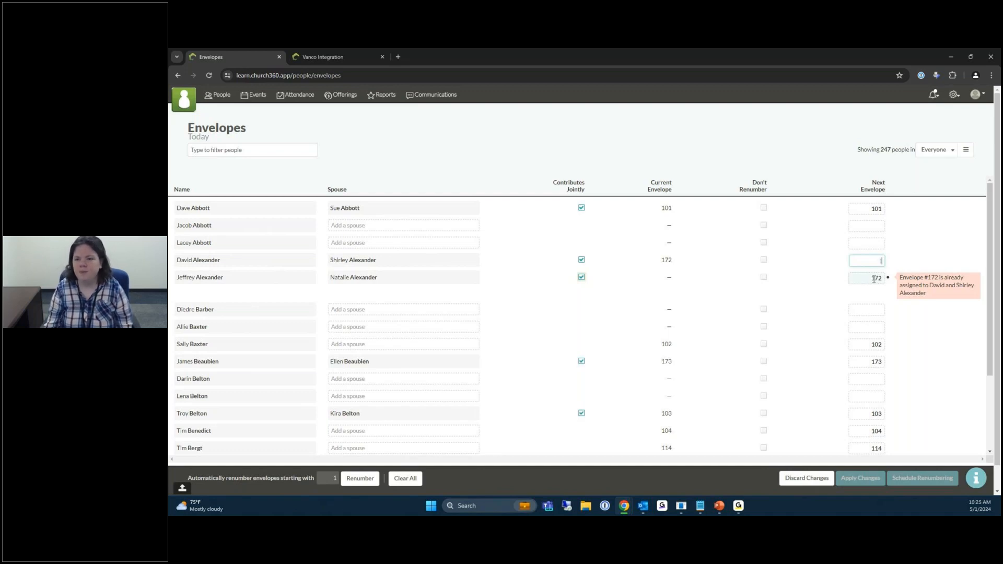
click(942, 250)
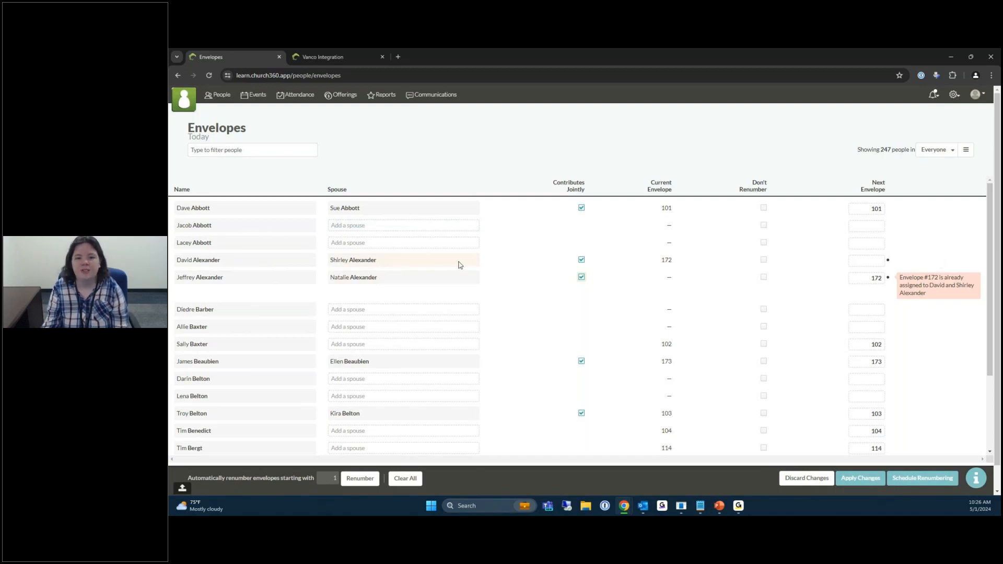
Exclude the 172 couple from renumbering, and give the following couple next envelope 175, also excluded.
click(764, 261)
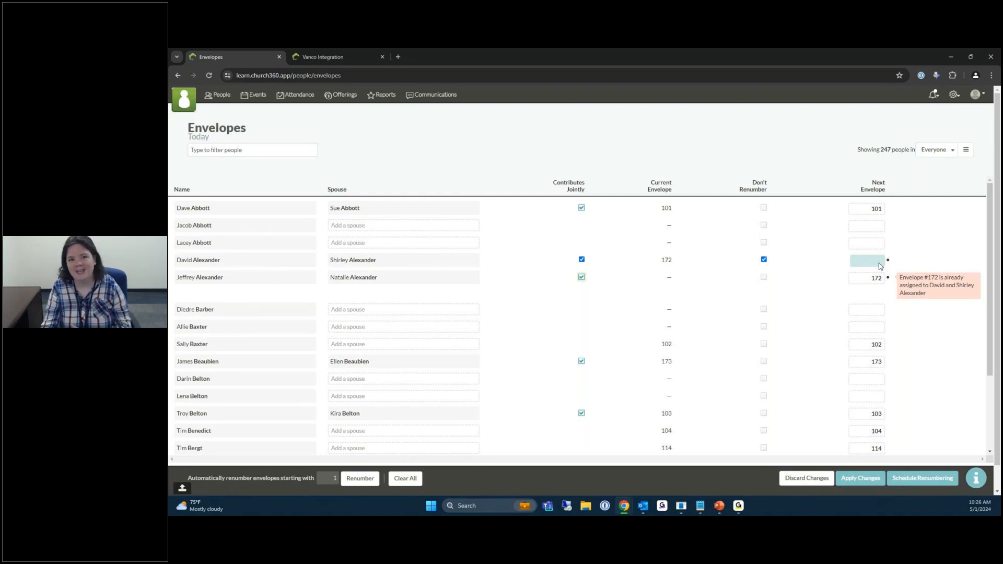
click(765, 261)
click(765, 260)
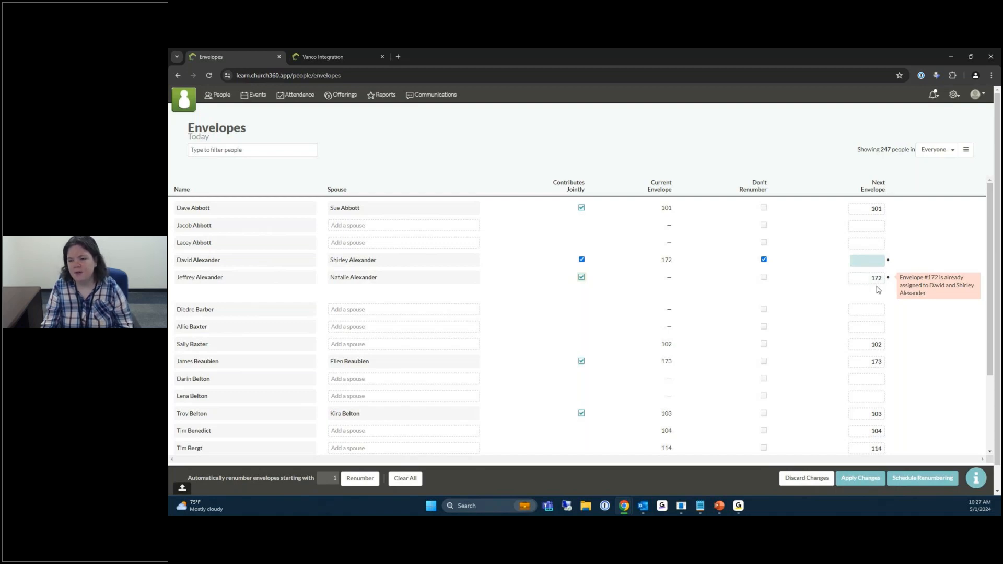
click(859, 281)
text(175)
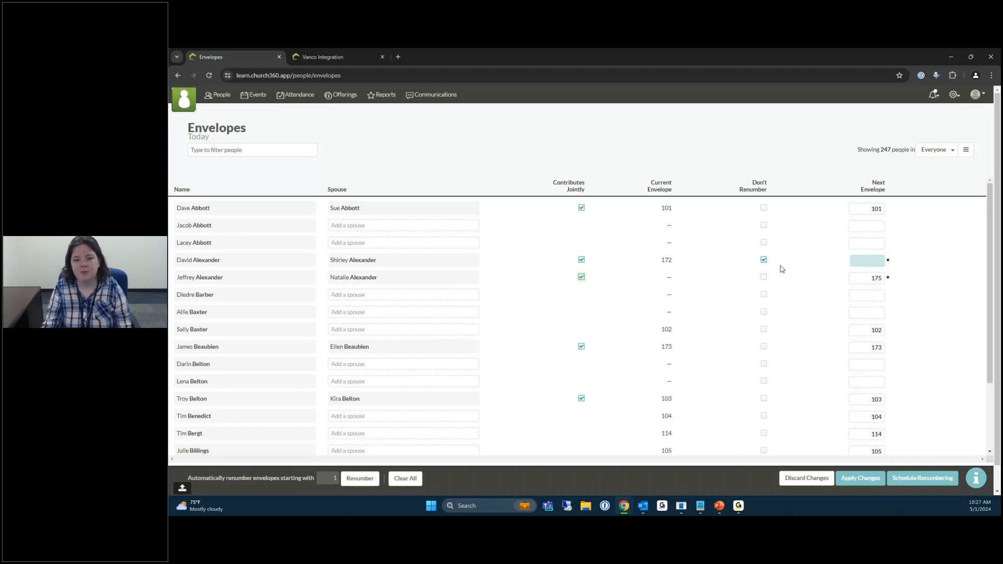
click(764, 278)
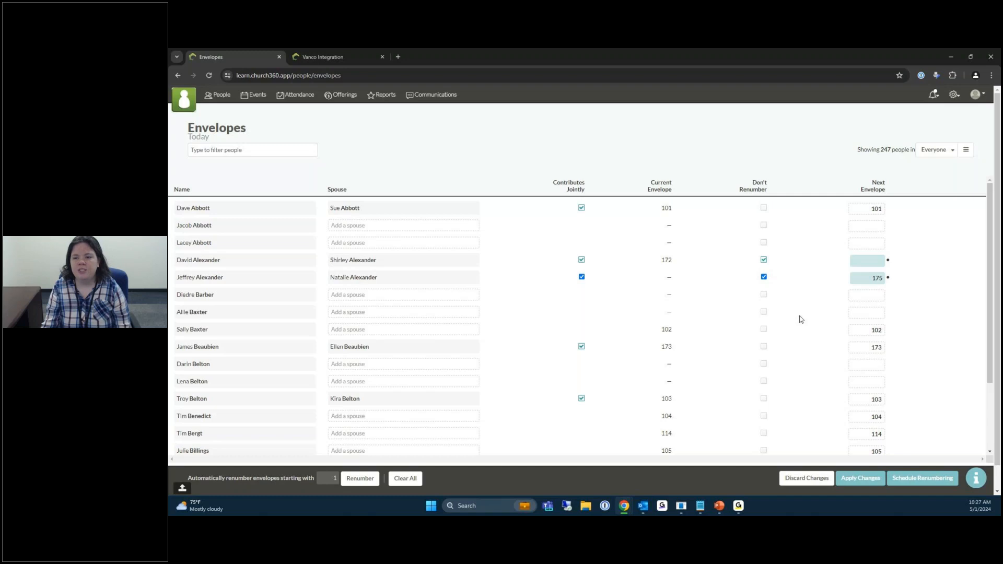
Apply the envelope changes immediately, releasing 172 and assigning 175 to the following couple.
click(860, 480)
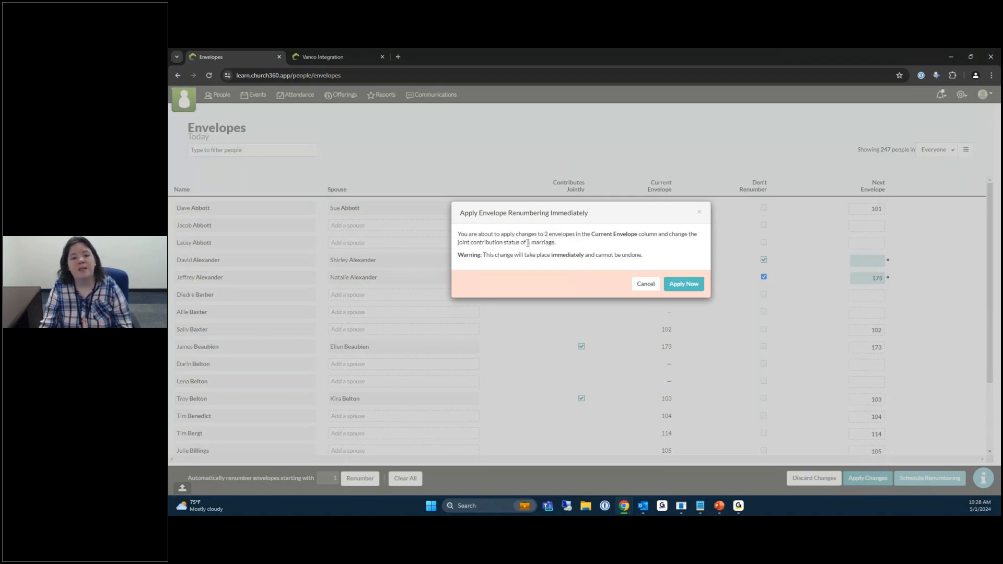
click(683, 285)
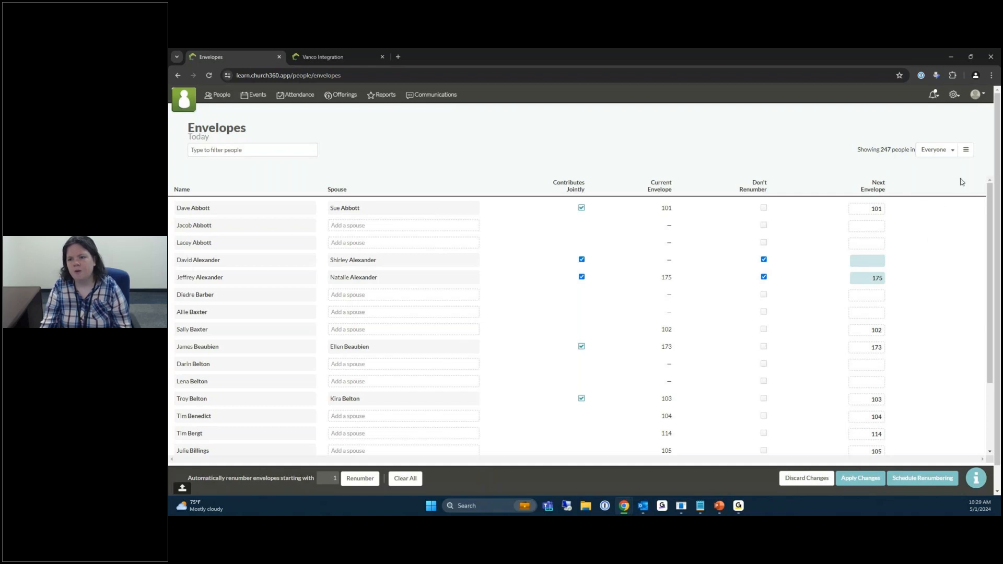
Switch the envelope list's group filter from Everyone to Members, showing 198 people.
click(948, 150)
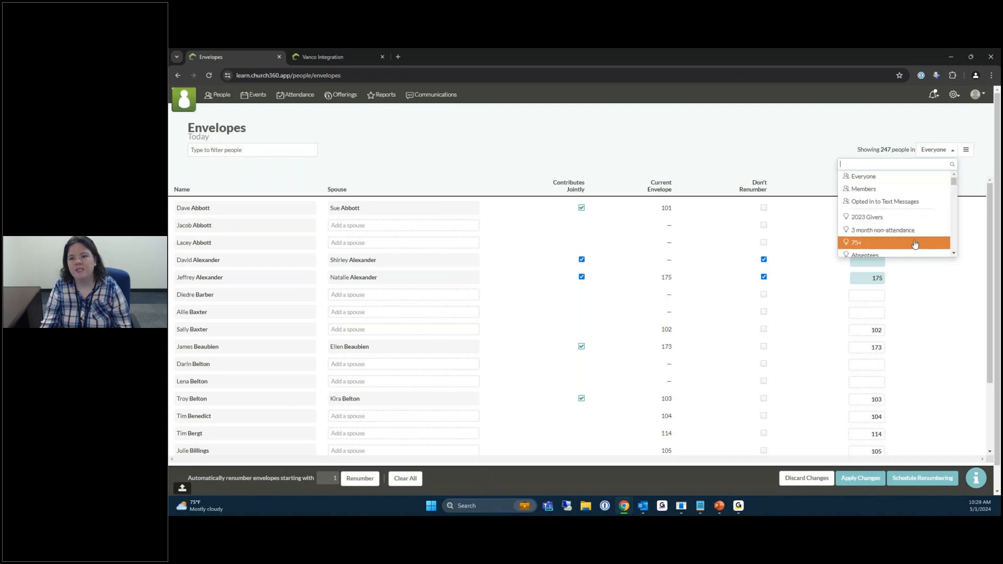
scroll(914, 222, down, 2)
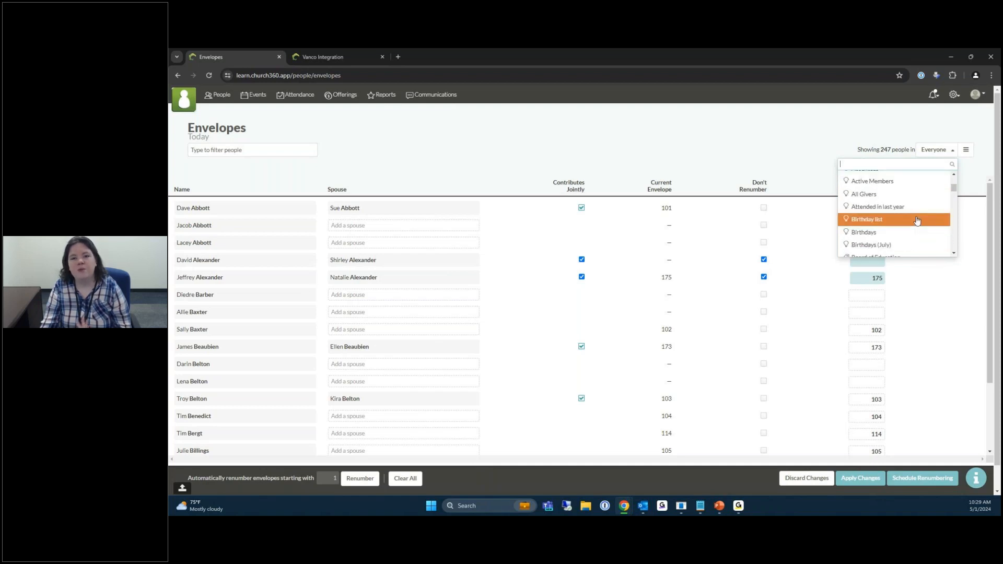
scroll(917, 220, up, 3)
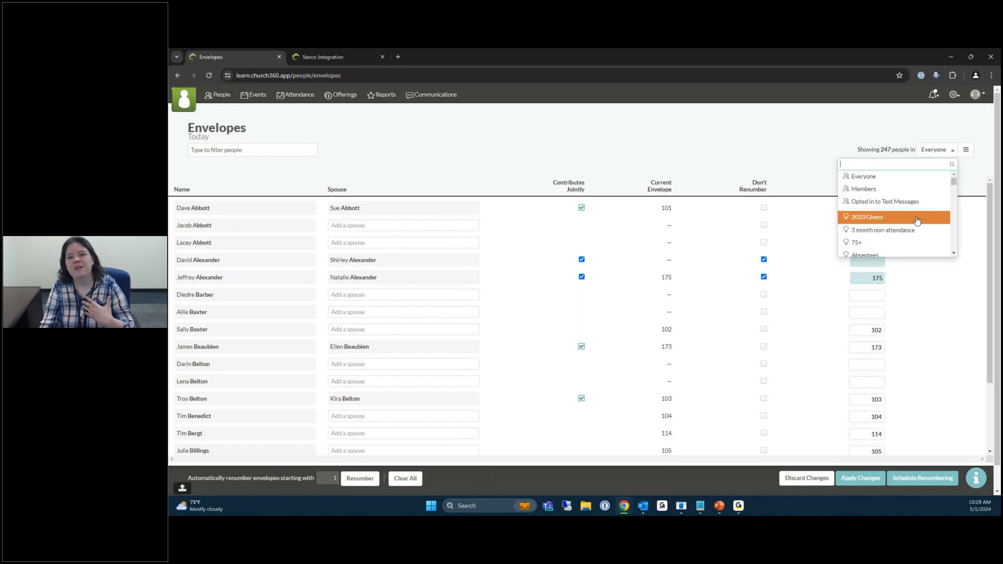
click(893, 190)
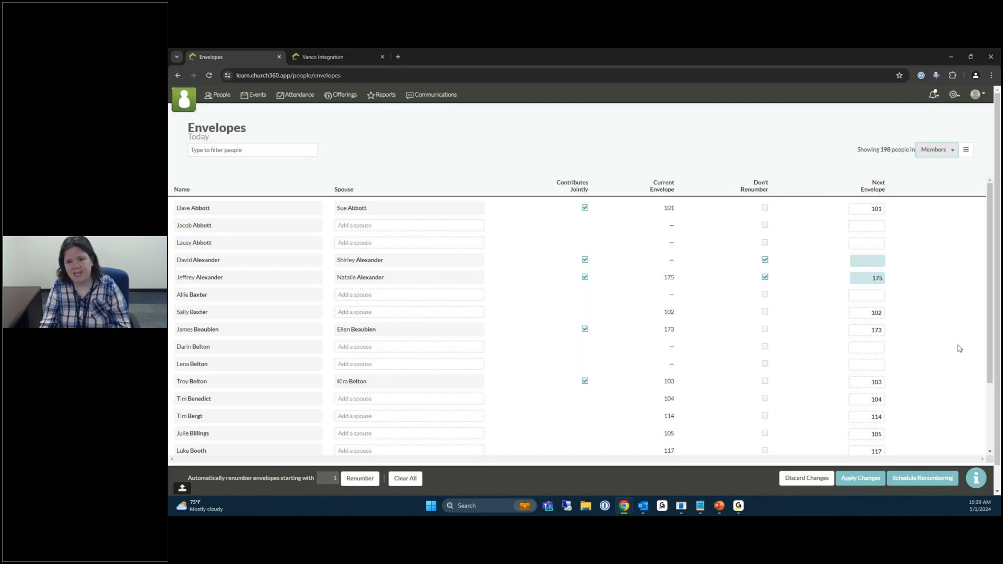
Show the Members group's criteria and insert a third trait row.
click(967, 154)
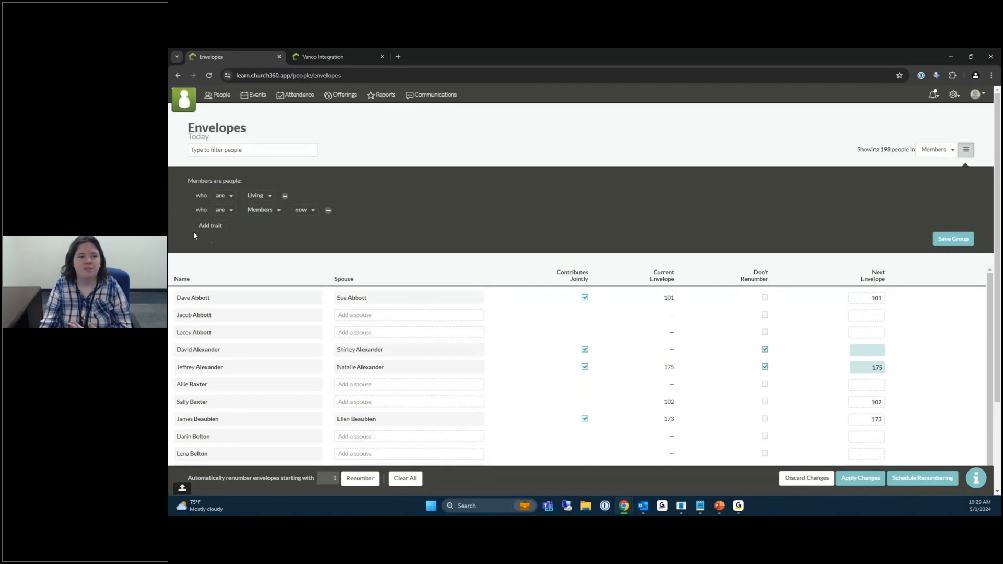
click(210, 225)
scroll(275, 305, down, 4)
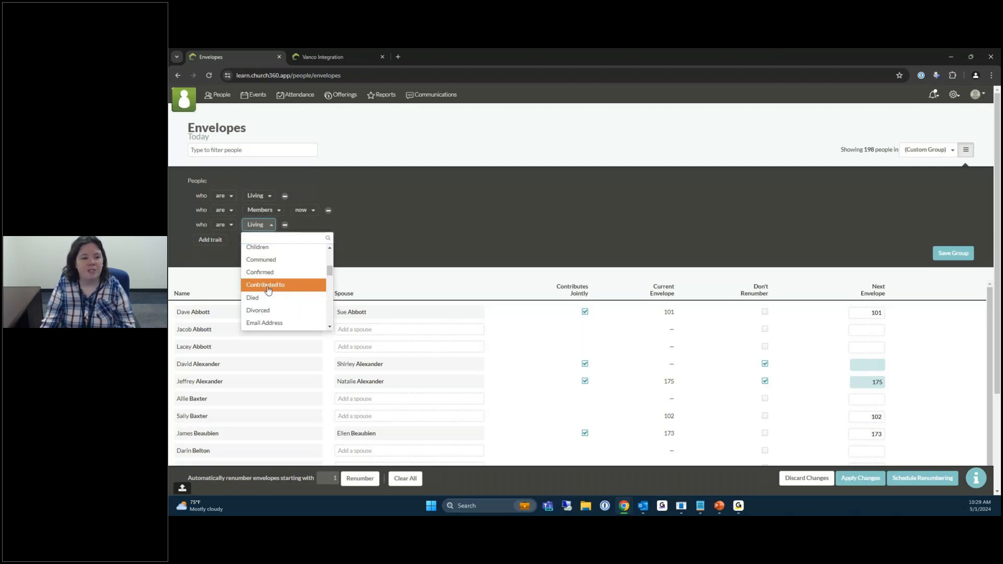
Set the new trait to 'Contributed to' any fund during year 2023, narrowing the list to 96.
click(268, 289)
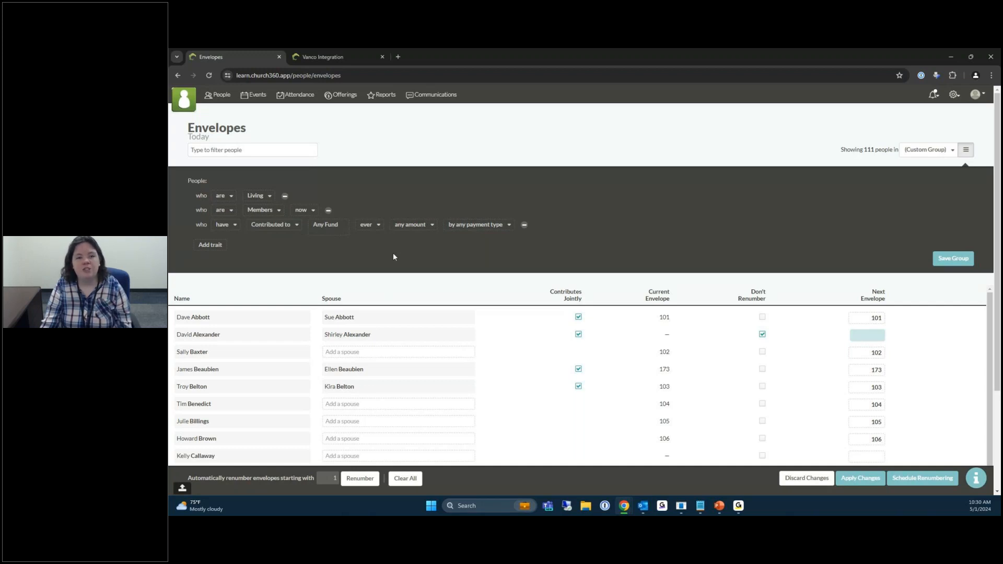
click(375, 229)
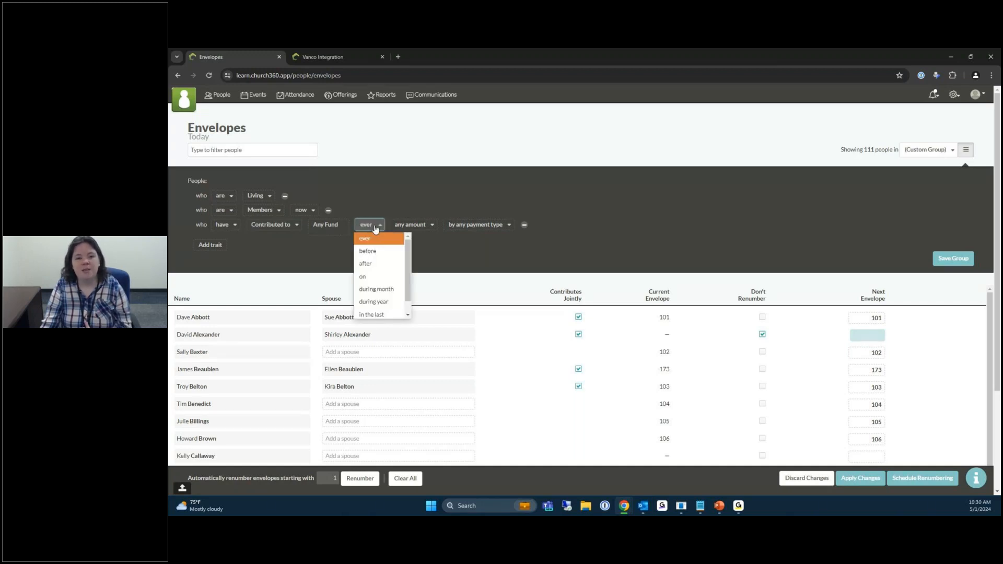
click(379, 303)
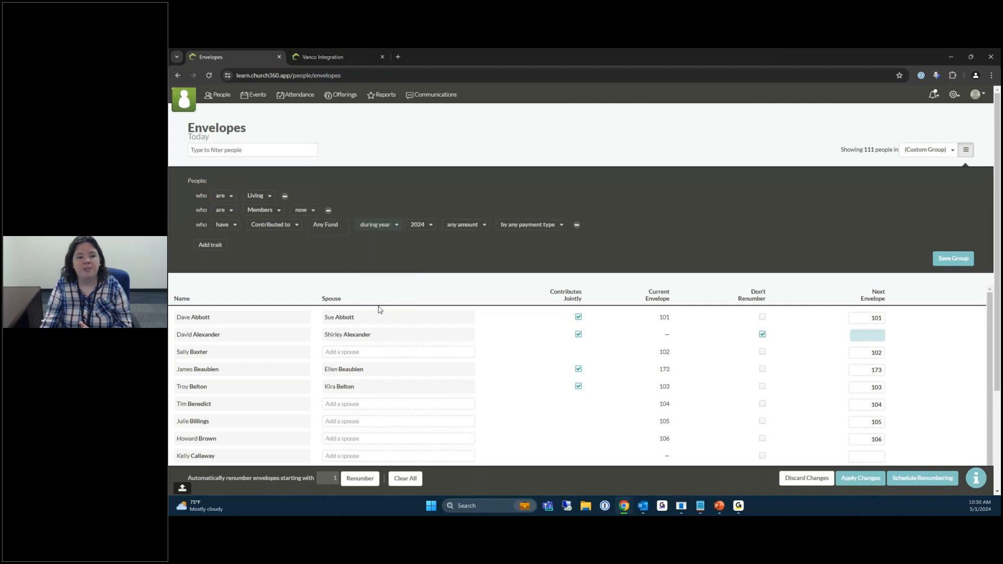
click(417, 225)
click(423, 263)
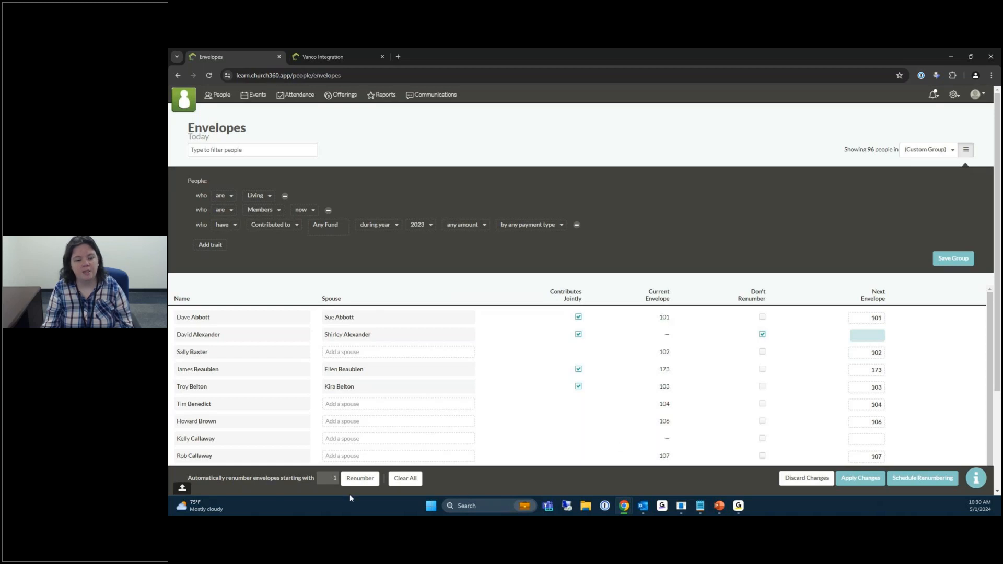
Renumber the 96 filtered people's next envelopes sequentially starting at 101.
double_click(329, 480)
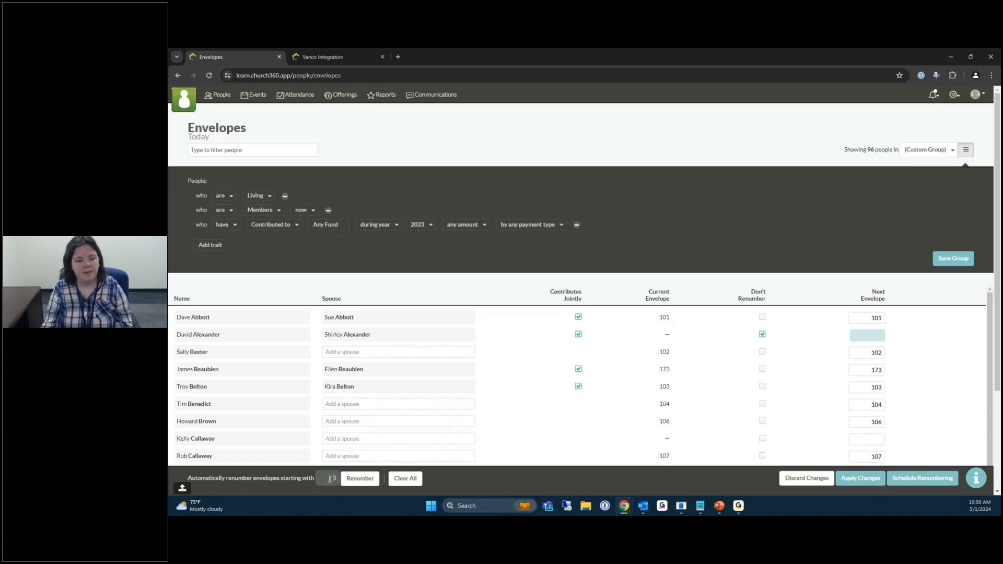
text(101)
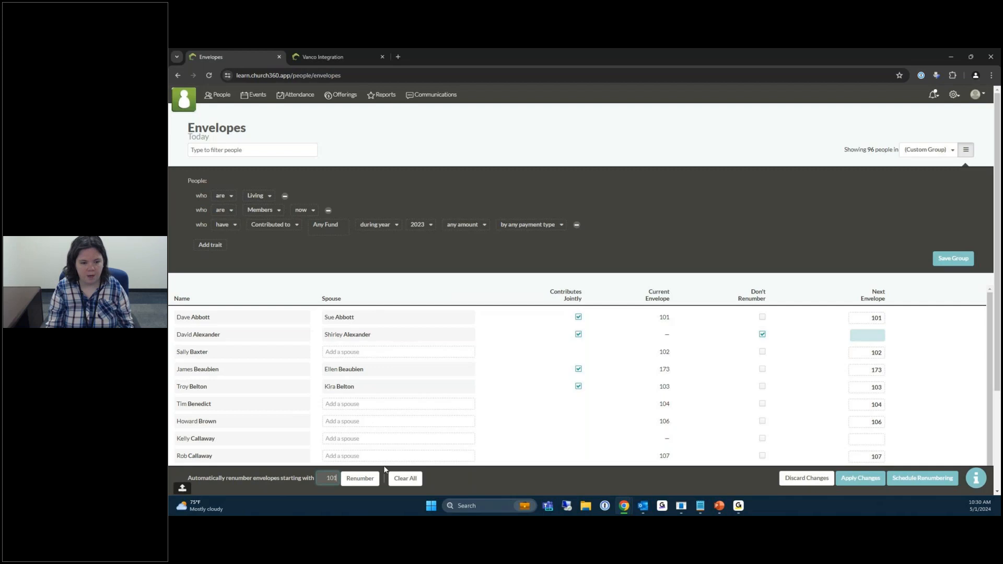
click(356, 483)
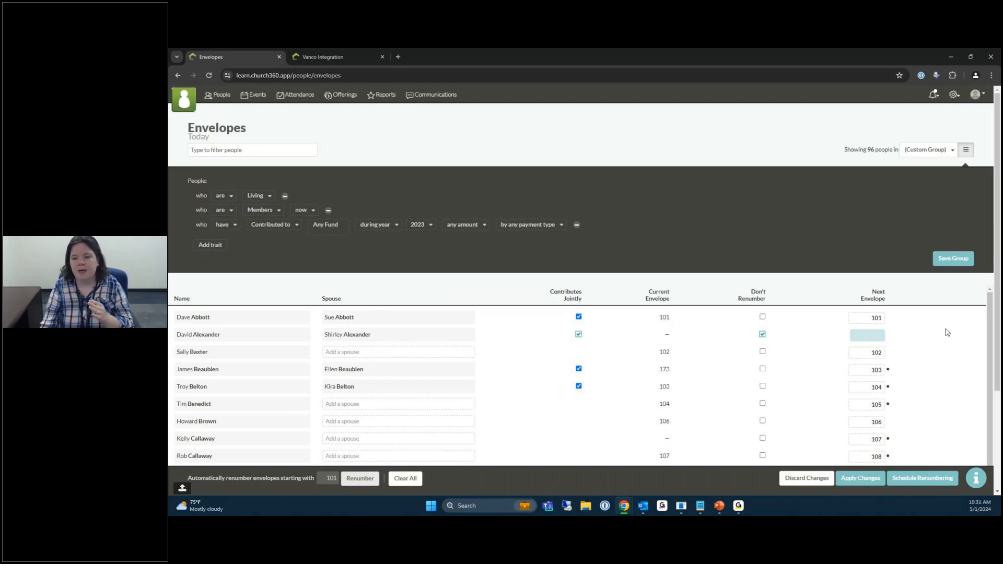
scroll(946, 333, down, 2)
scroll(857, 343, up, 2)
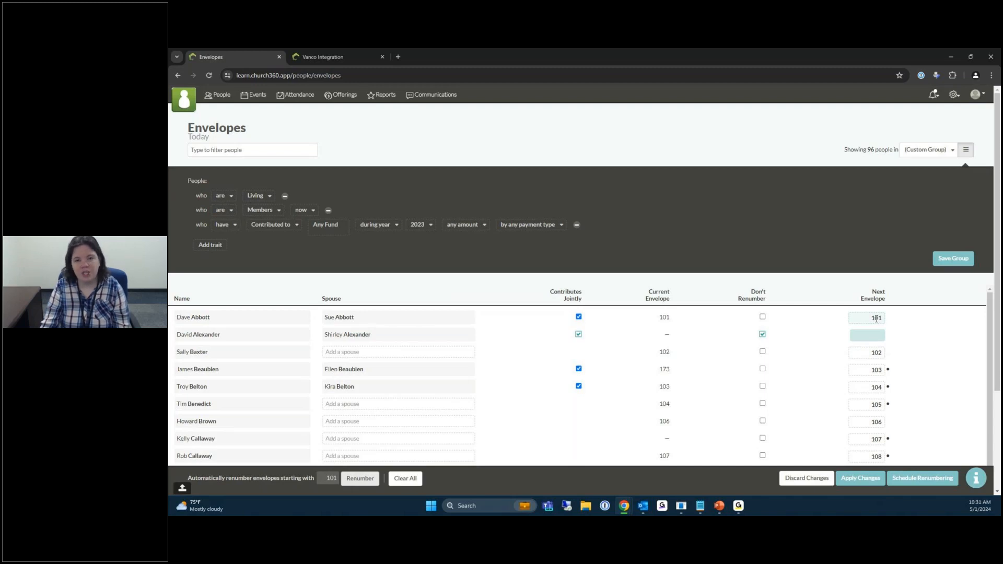
Review the new envelope numbers, then choose to schedule the renumbering for a later date.
scroll(896, 381, down, 1)
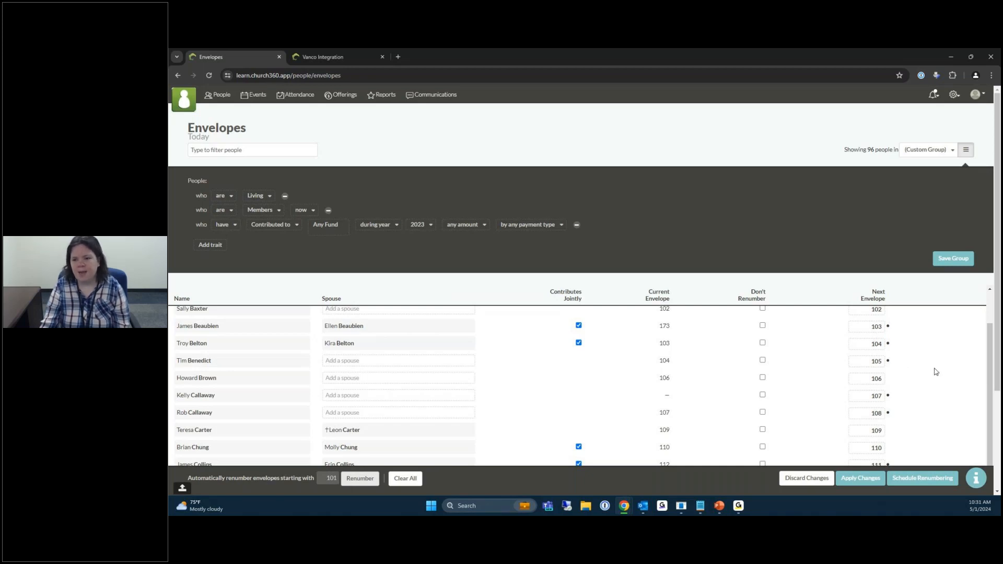
scroll(929, 390, up, 2)
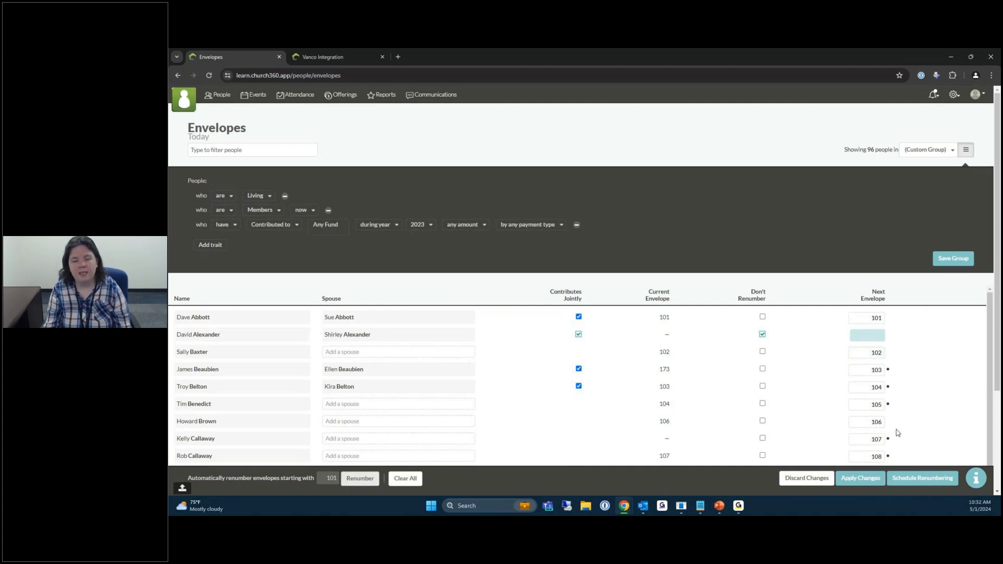
click(919, 478)
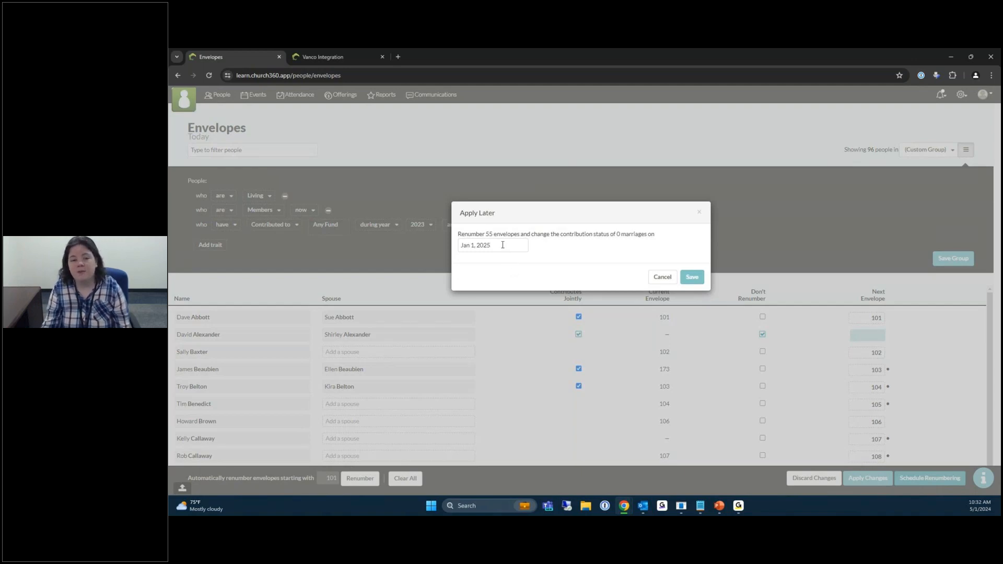
Set the renumbering date for the 55 envelopes to Jan 12, 2025 and save.
click(503, 245)
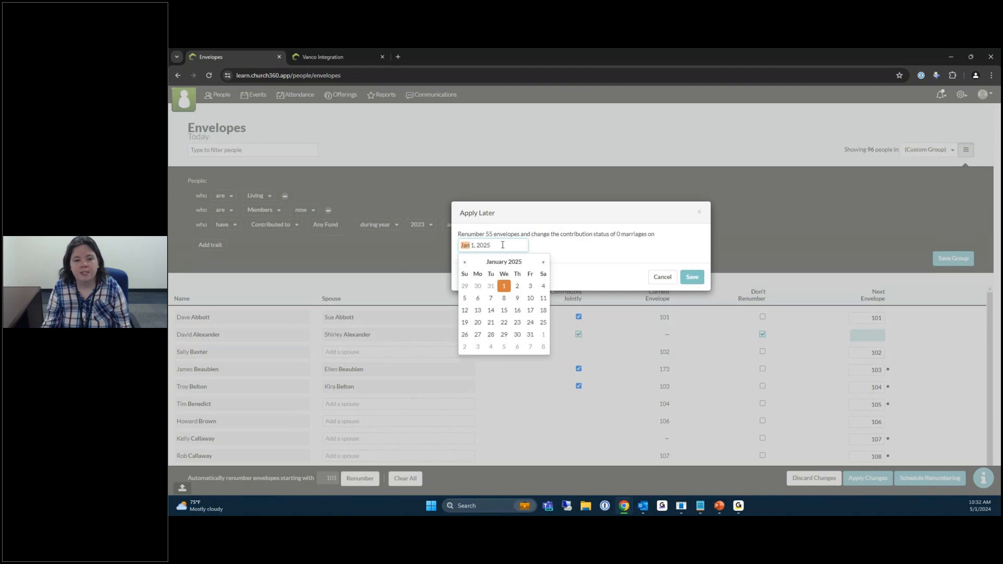
click(465, 312)
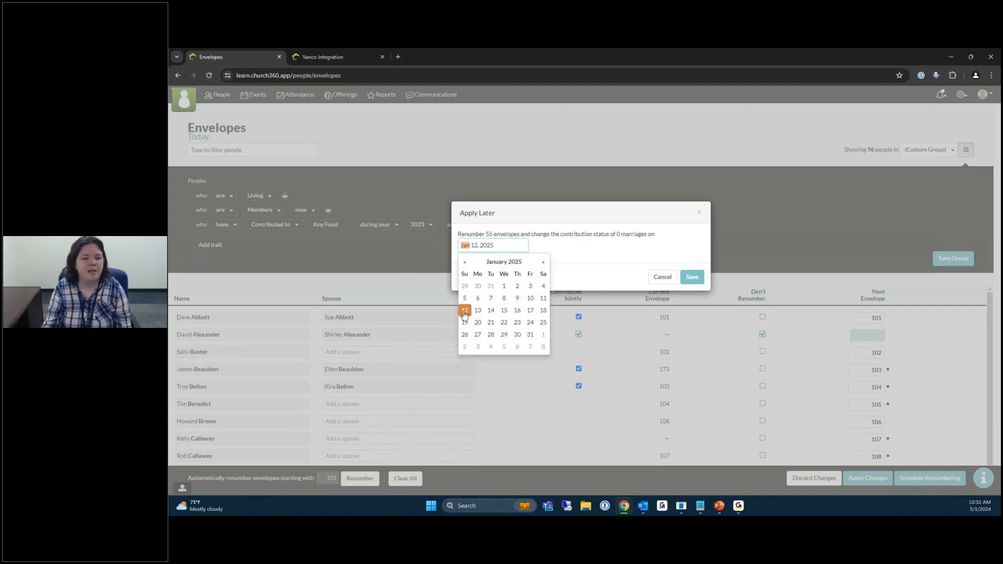
click(598, 277)
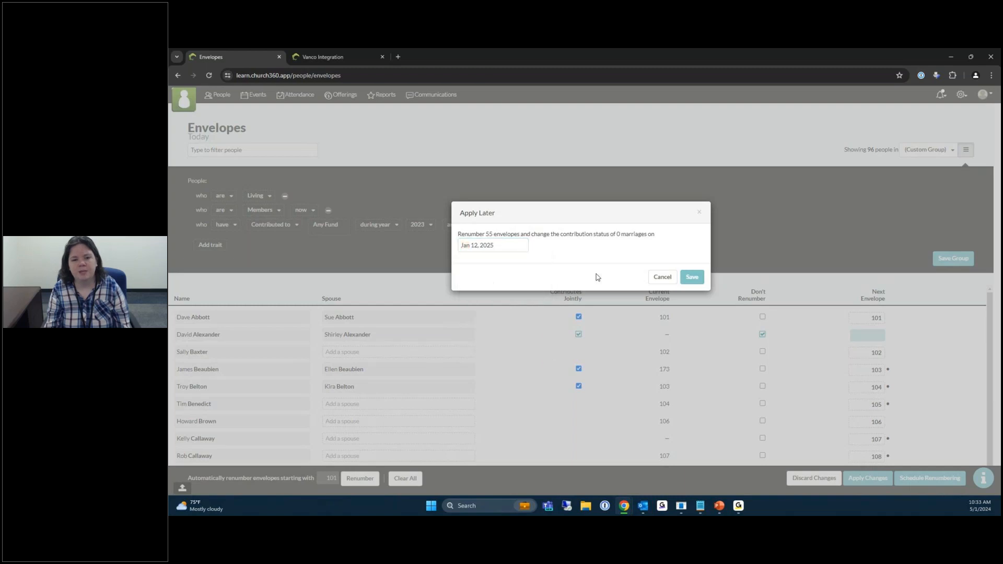
click(693, 281)
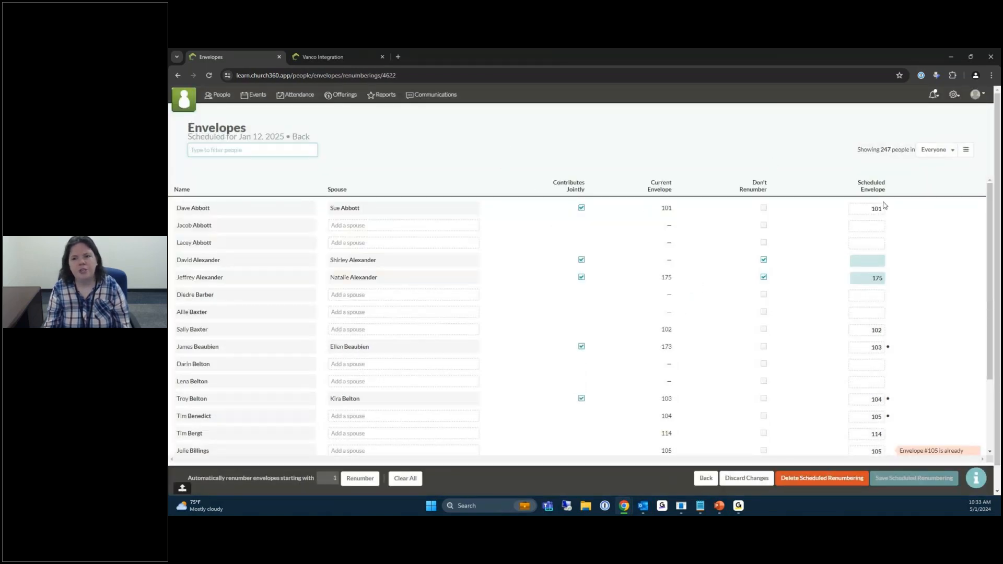
Go to the Envelopes page from the gear menu's Collections section.
click(954, 96)
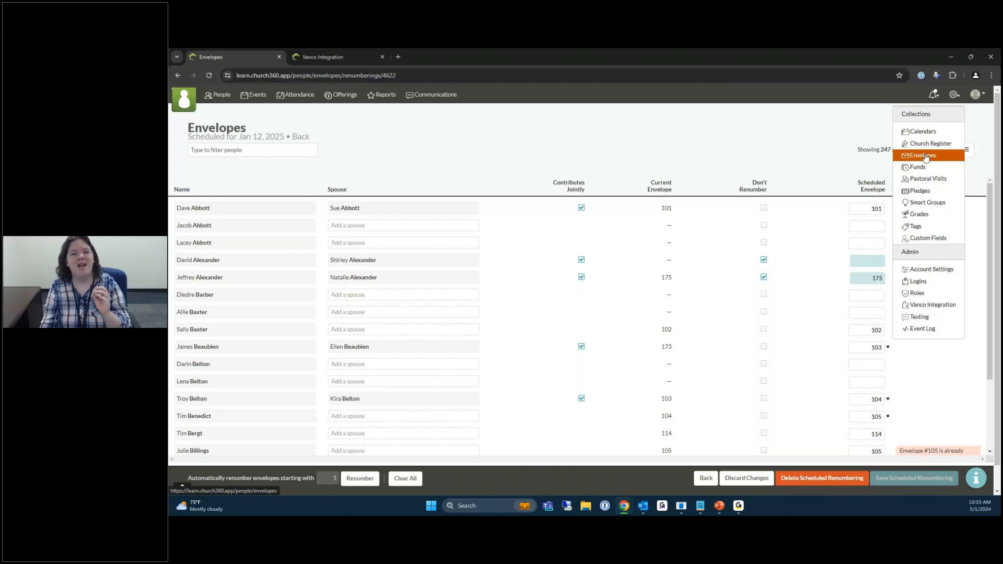
click(926, 158)
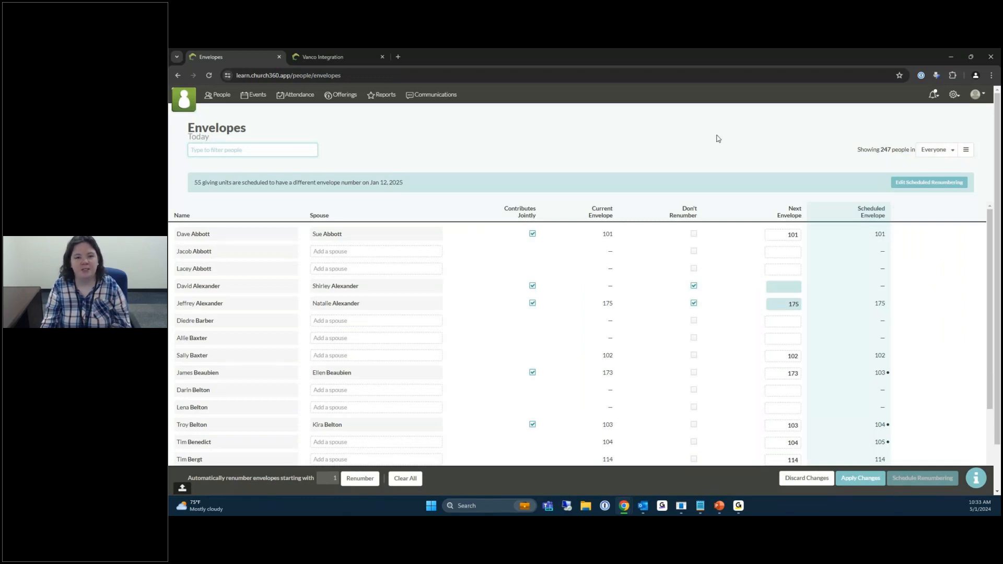
Reopen the Jan 12, 2025 scheduled renumbering for editing from the envelopes banner.
click(924, 185)
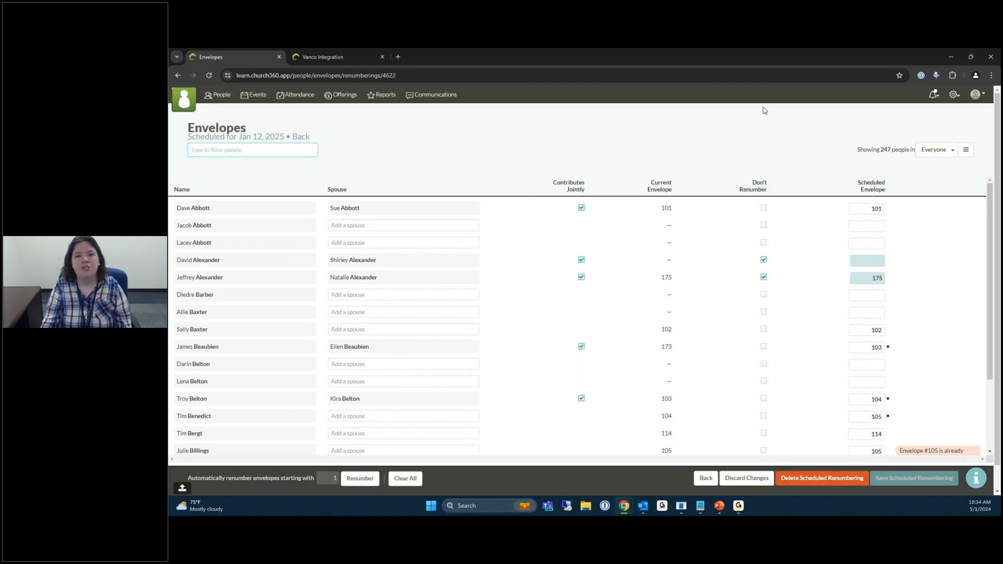
click(736, 164)
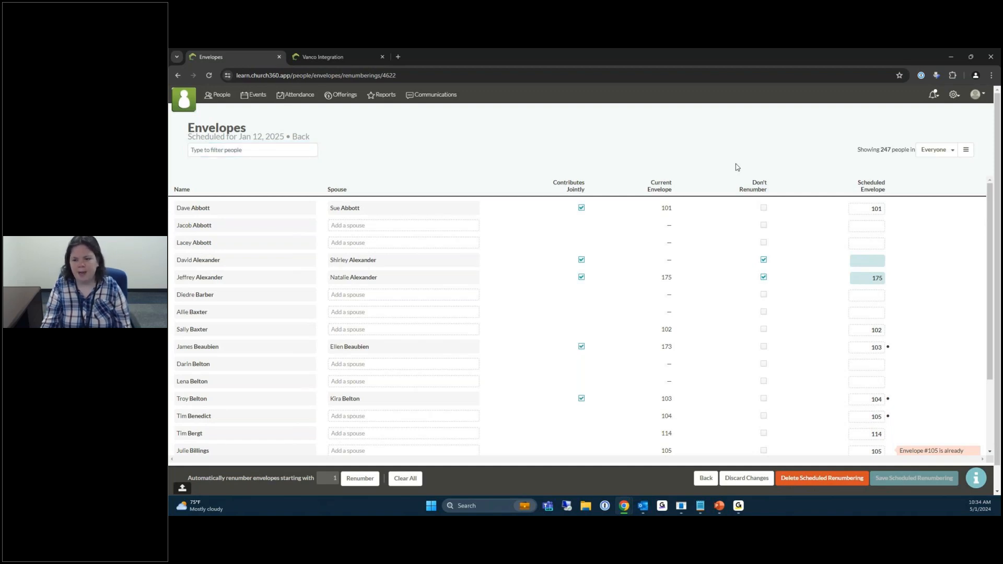
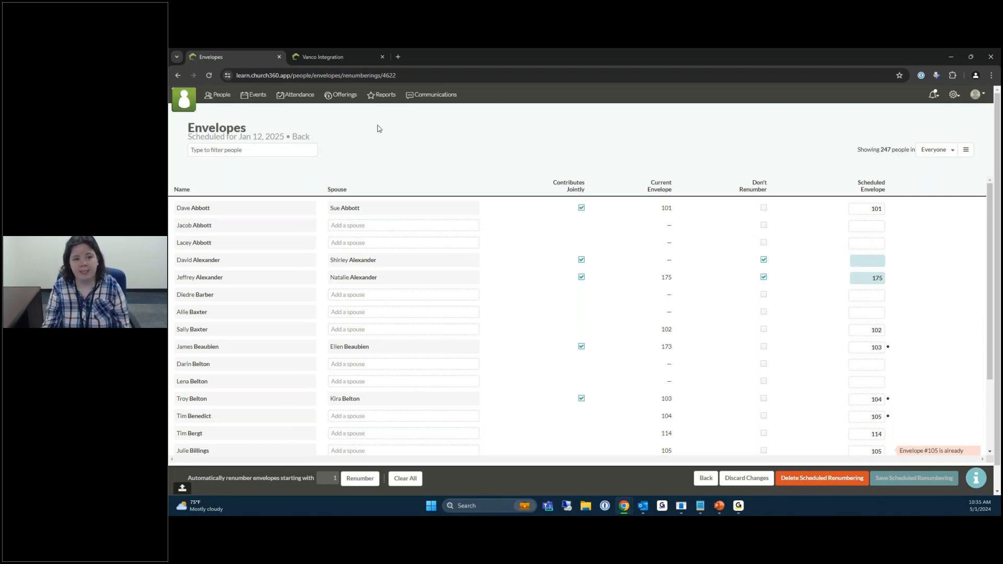
Go to the Offerings page, which lists 632 offerings for Jan 1 – Mar 31, 2020.
click(340, 102)
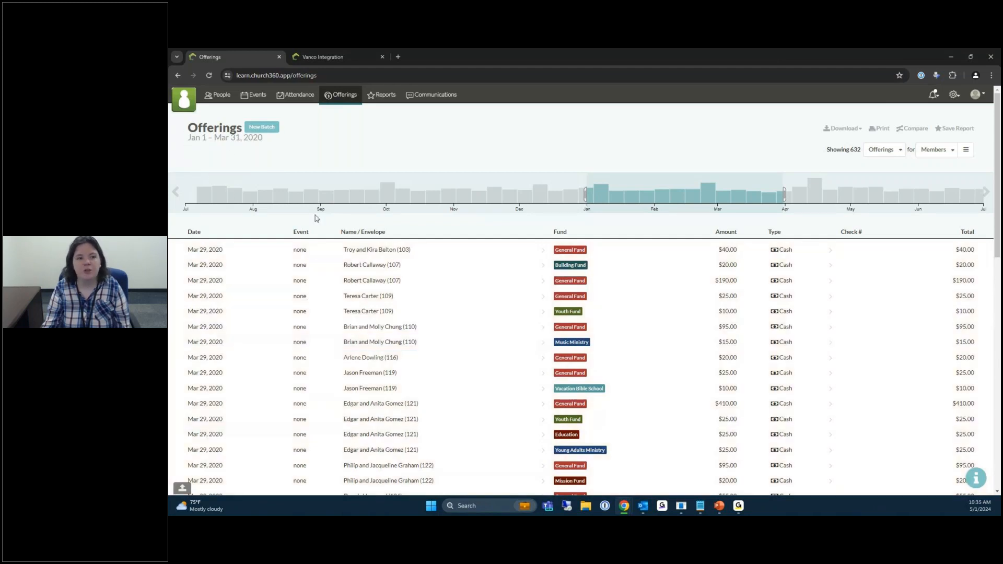
Add a new offering batch dated April 28, 2024 and open it.
click(261, 127)
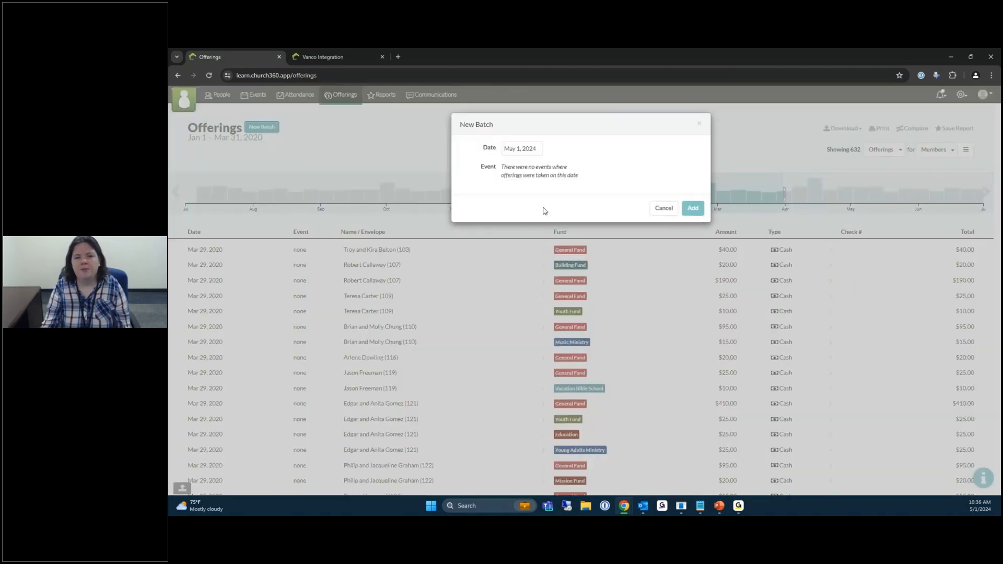
click(523, 150)
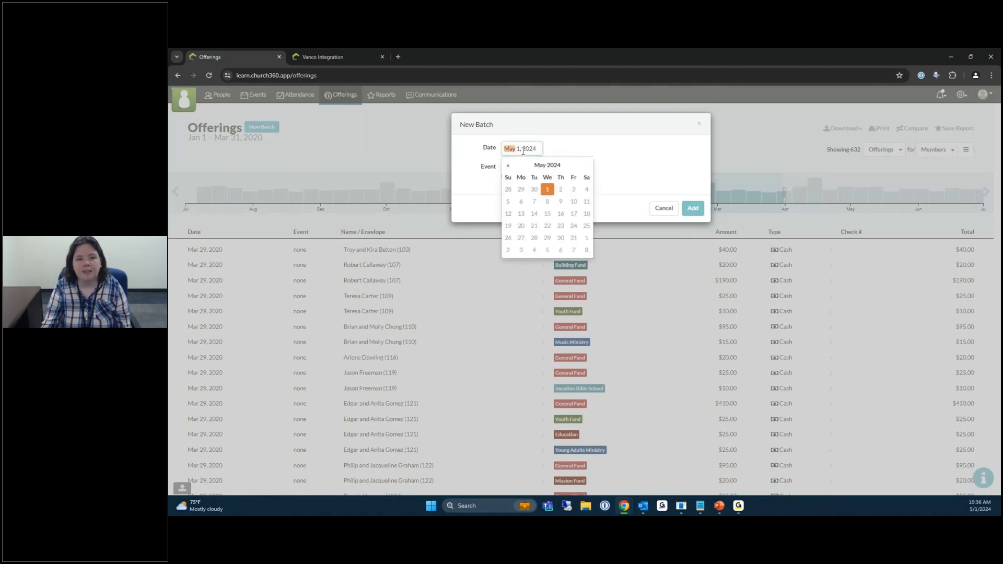
click(508, 192)
click(624, 157)
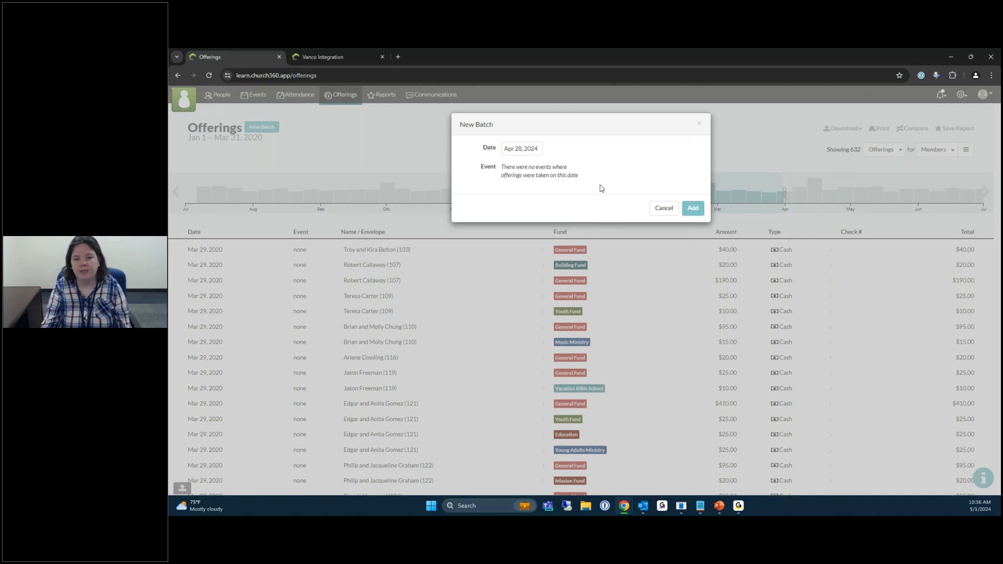
click(698, 209)
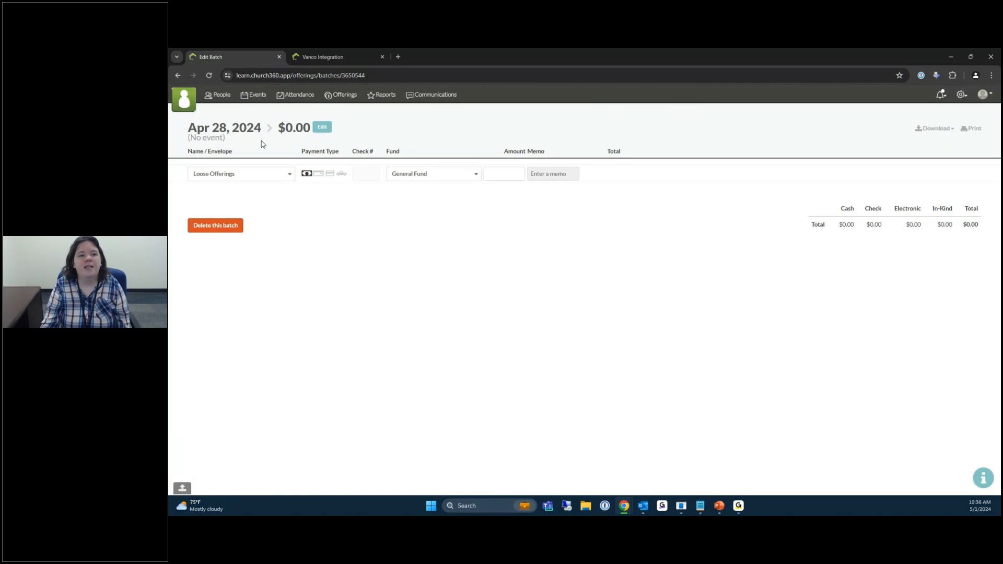
click(322, 128)
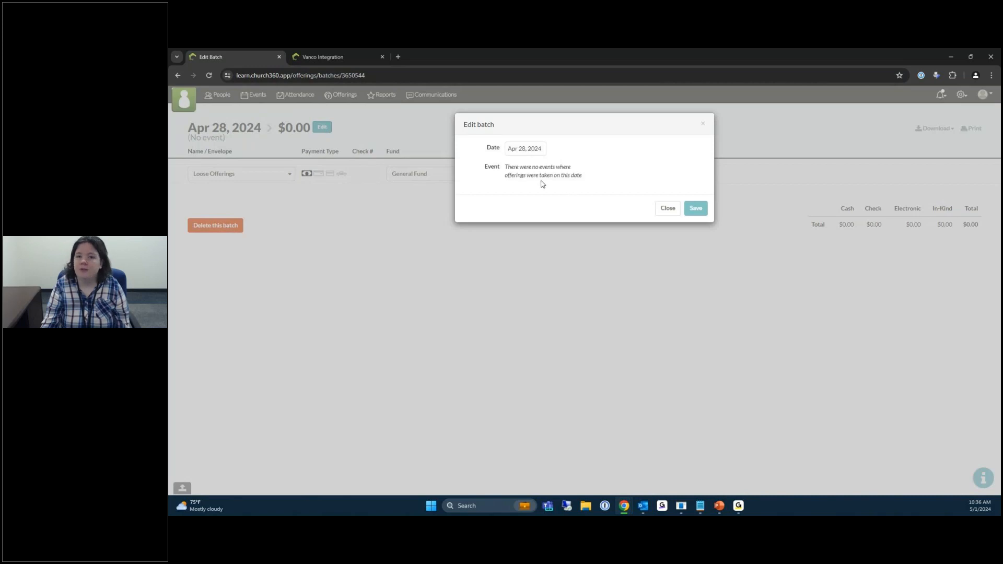
click(703, 124)
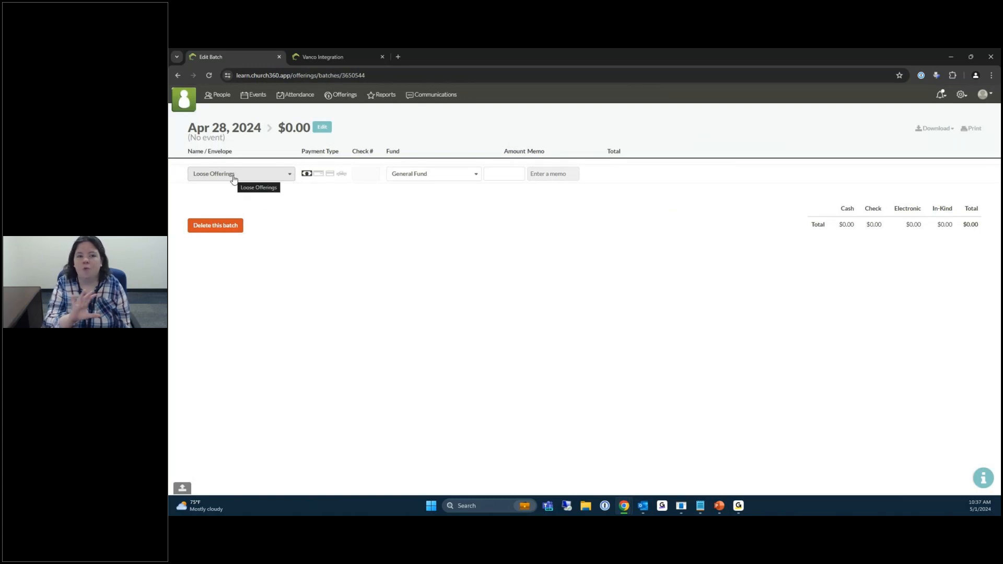
Search givers by the member's first name and assign that couple to the first row.
click(288, 181)
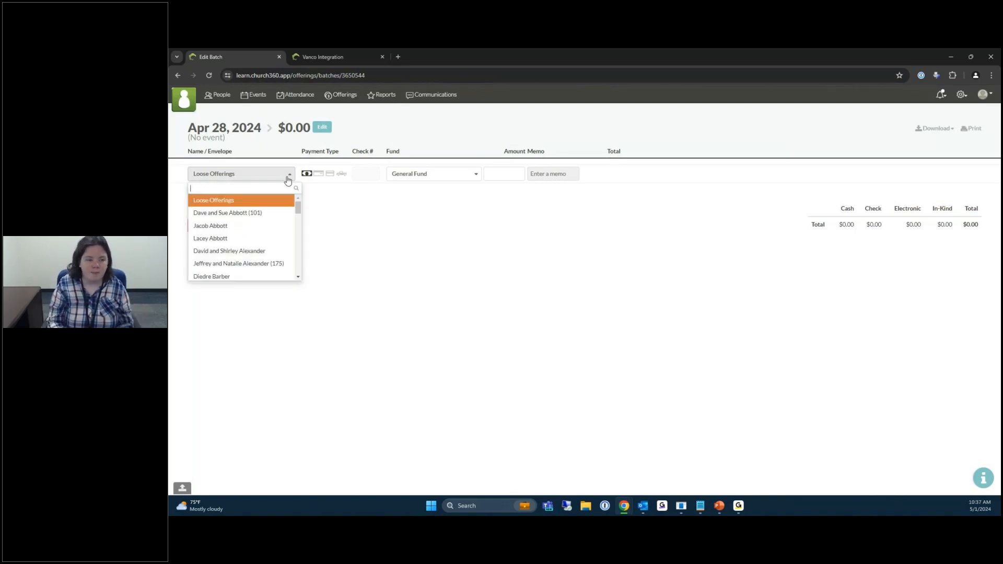
text(dav)
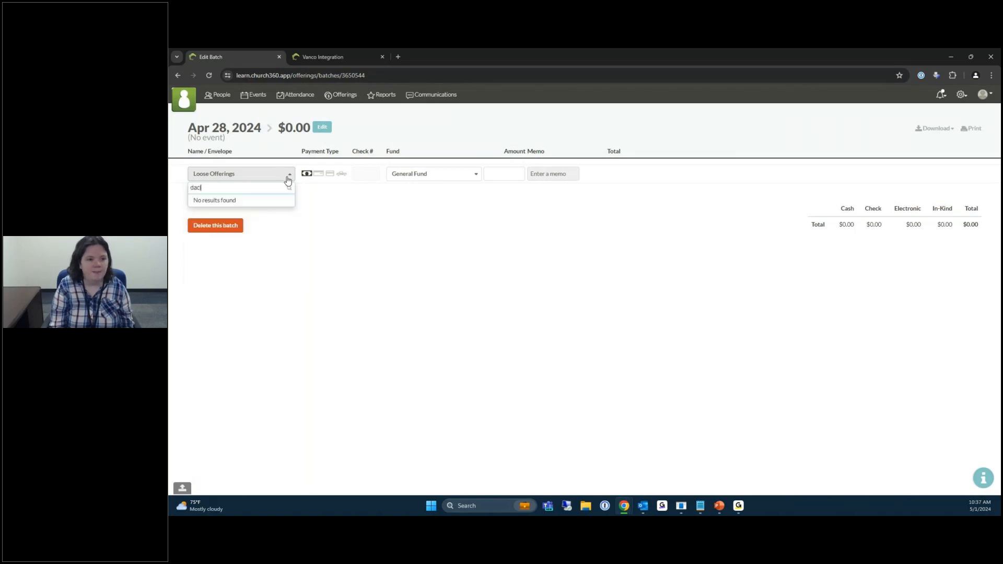
text(id)
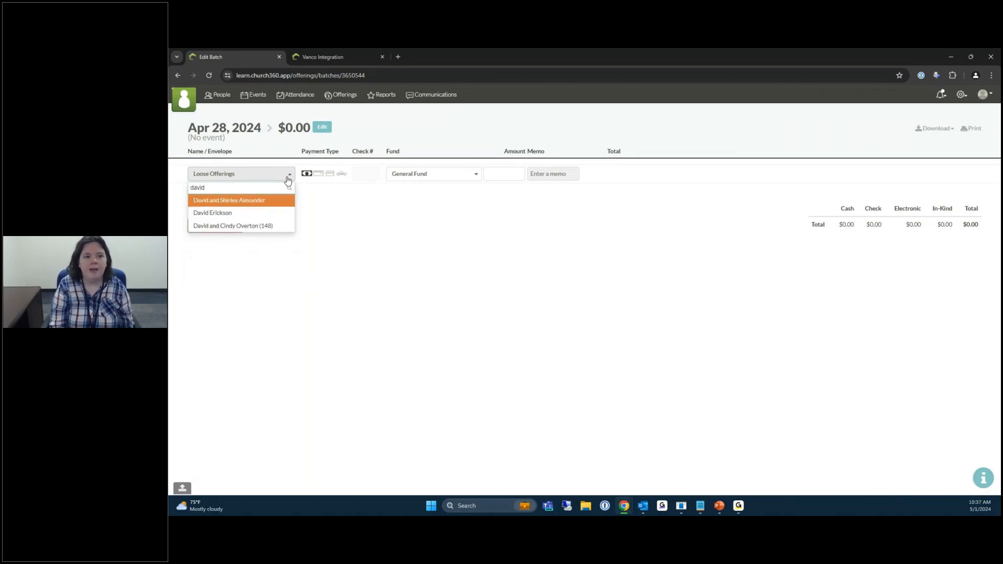
key(Return)
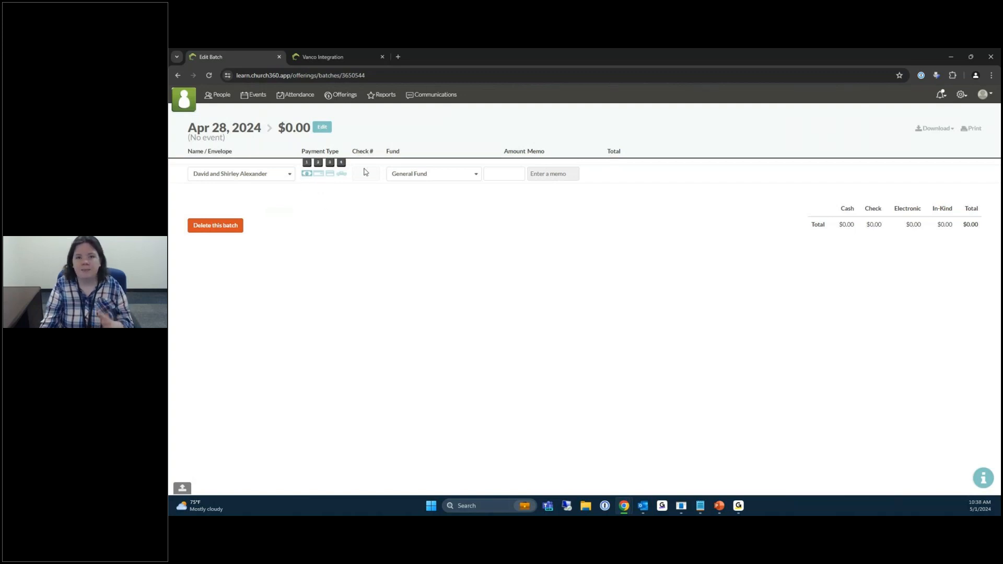
Record the couple's $100.00 cash gift to Mens Ministry (1008) and save the row.
click(411, 179)
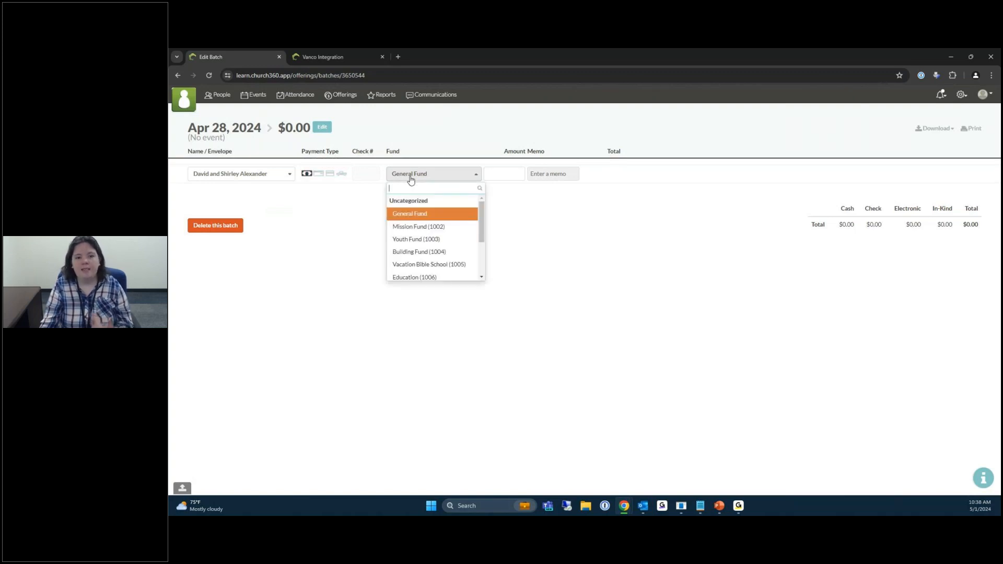
scroll(432, 240, down, 3)
click(433, 240)
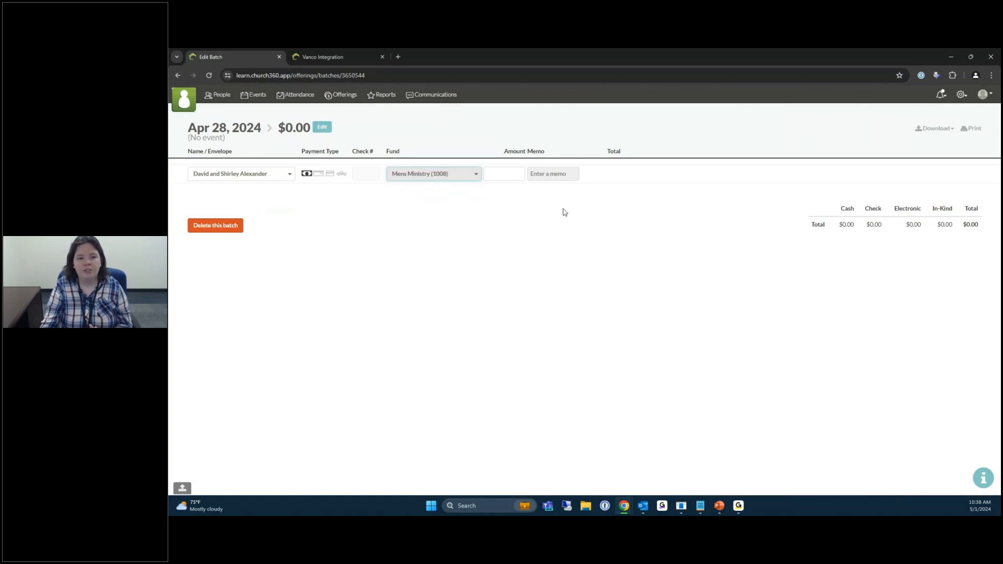
click(511, 175)
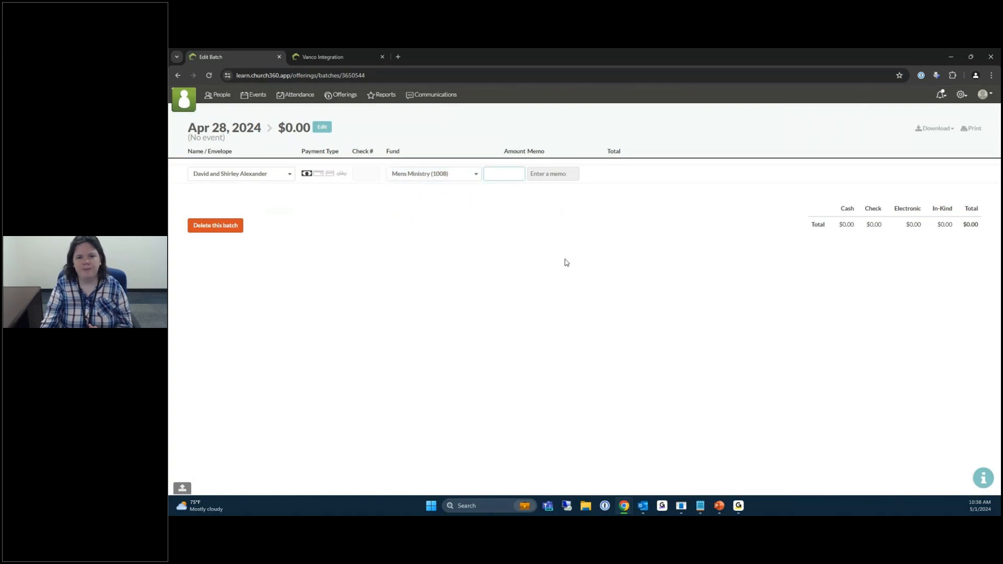
text(100)
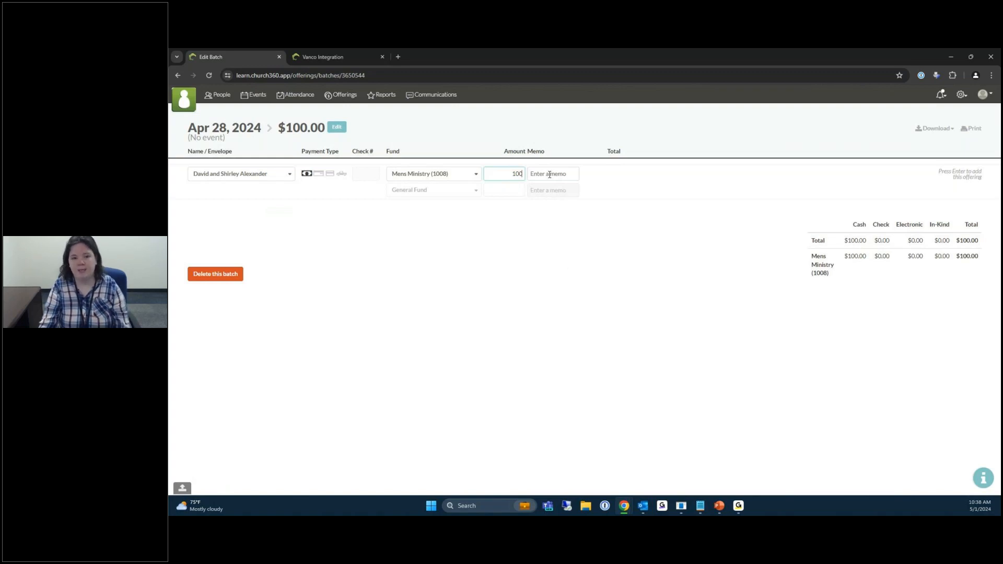
key(Return)
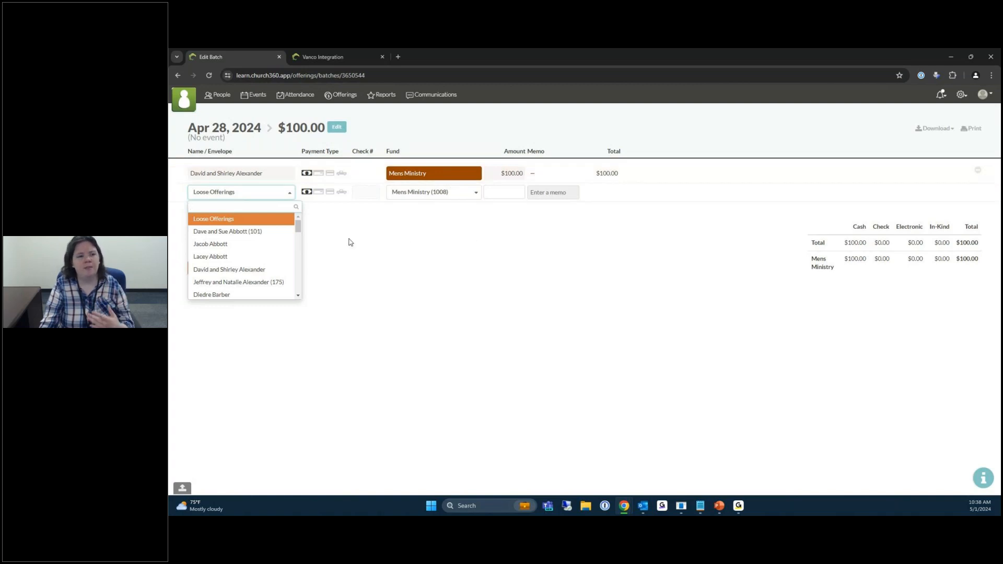
Choose another member couple as the second row's giver, paying by Check.
scroll(244, 230, down, 3)
scroll(246, 232, up, 3)
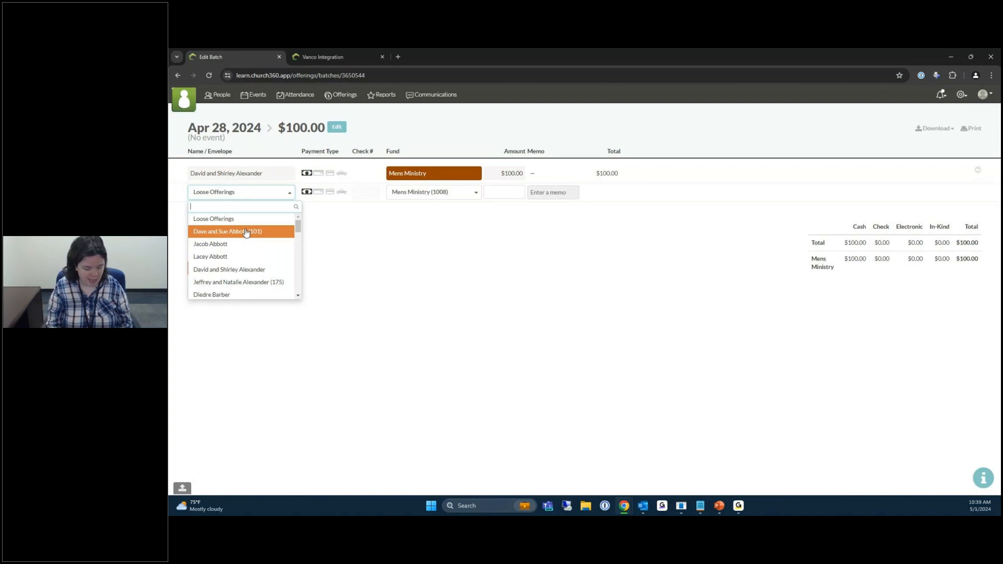
key(Down)
key(Down)
key(Down)
key(Down)
key(Down)
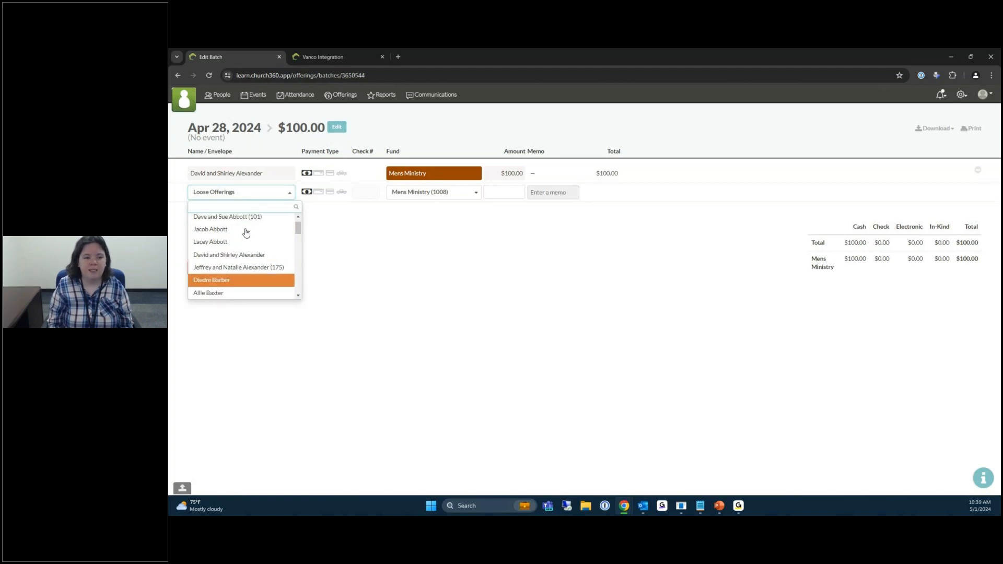
key(Up)
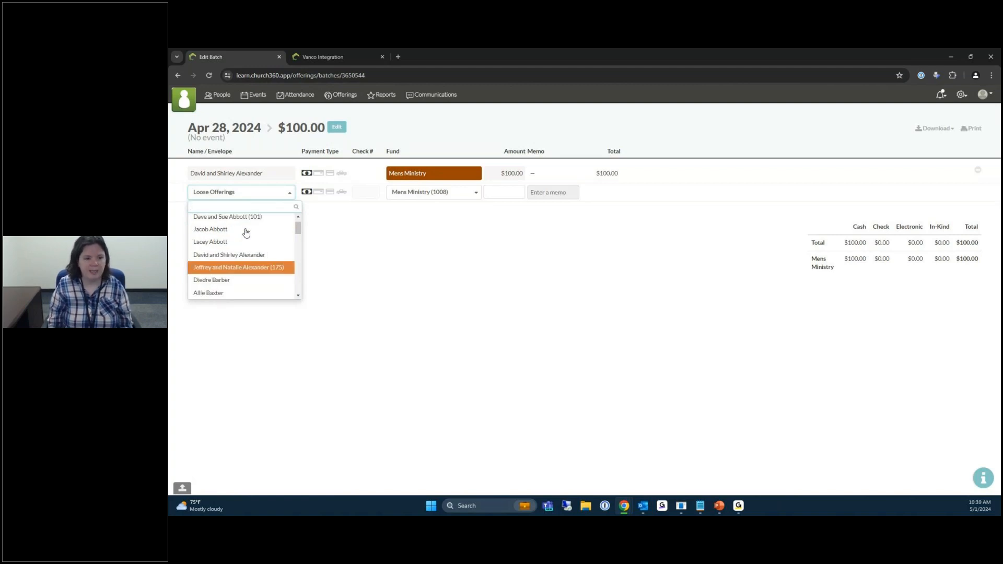
key(Return)
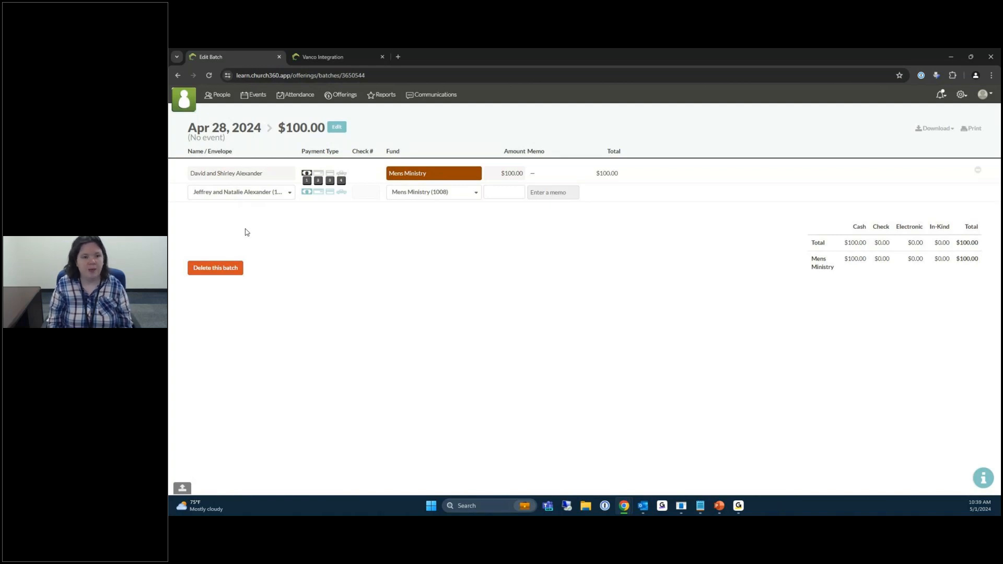
key(2)
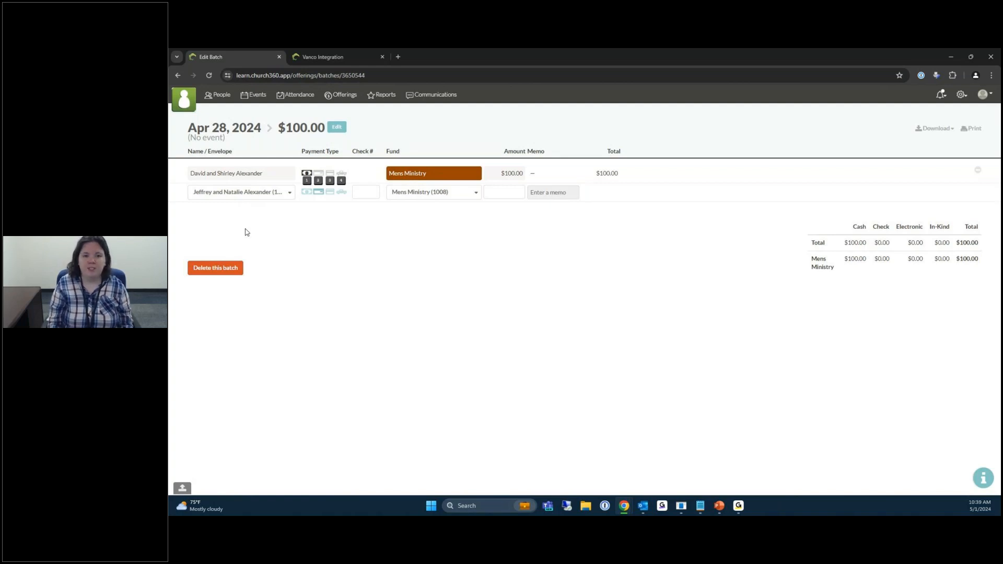
Enter check number 123 and put $50 of it toward Building Fund (1004).
key(Tab)
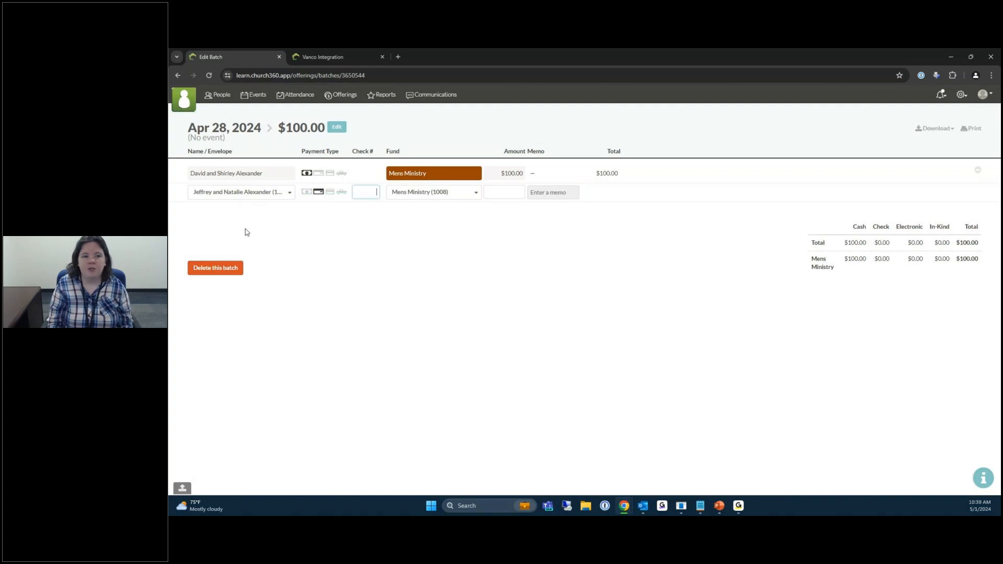
text(123)
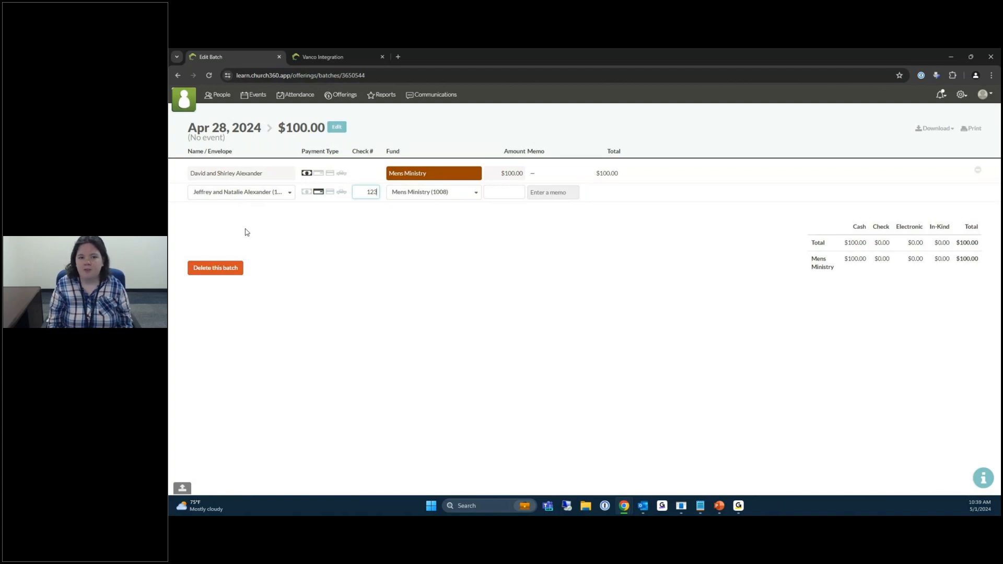
key(Tab)
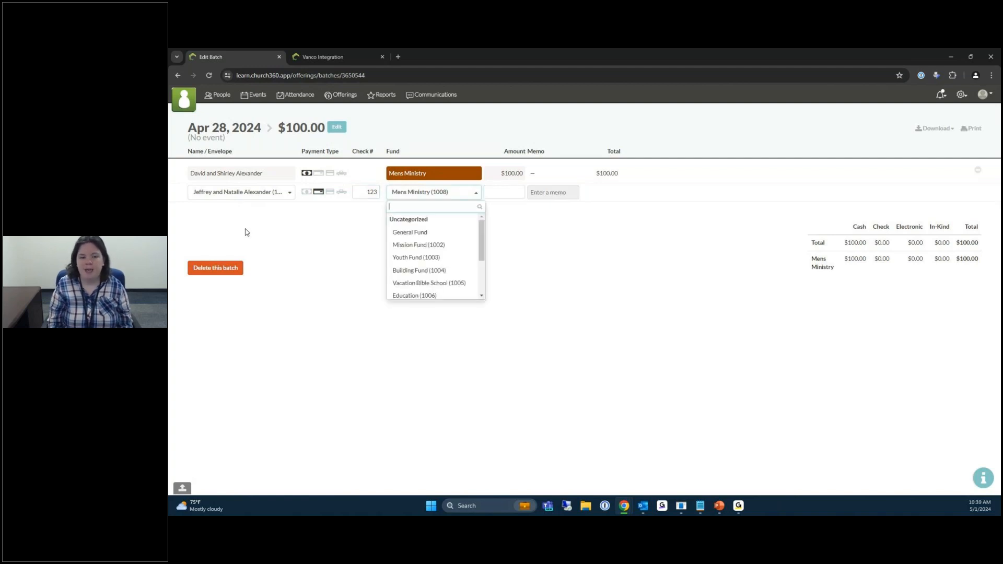
key(Up)
key(Up)
key(Up)
key(Up)
key(Up)
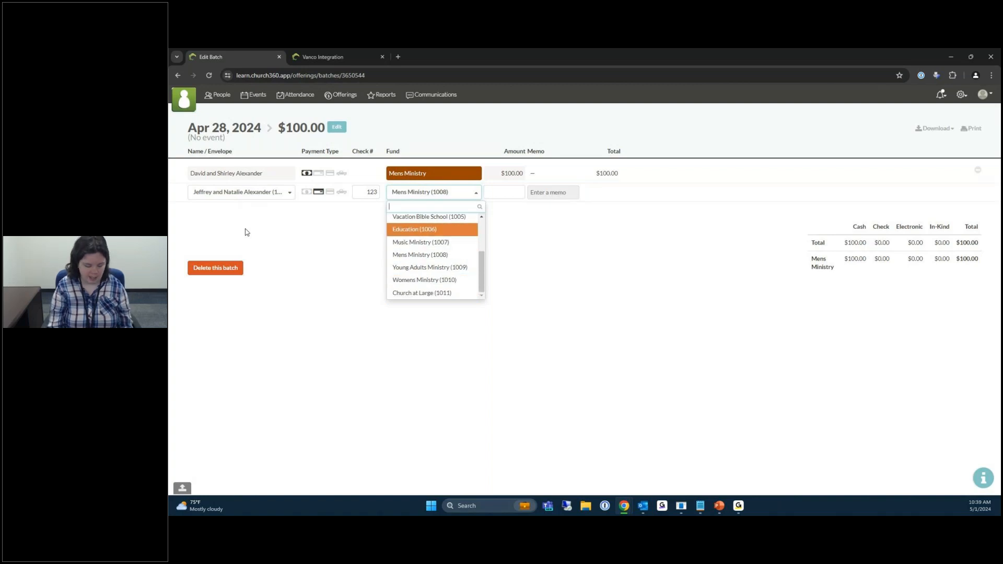
text(music)
key(shift+Tab)
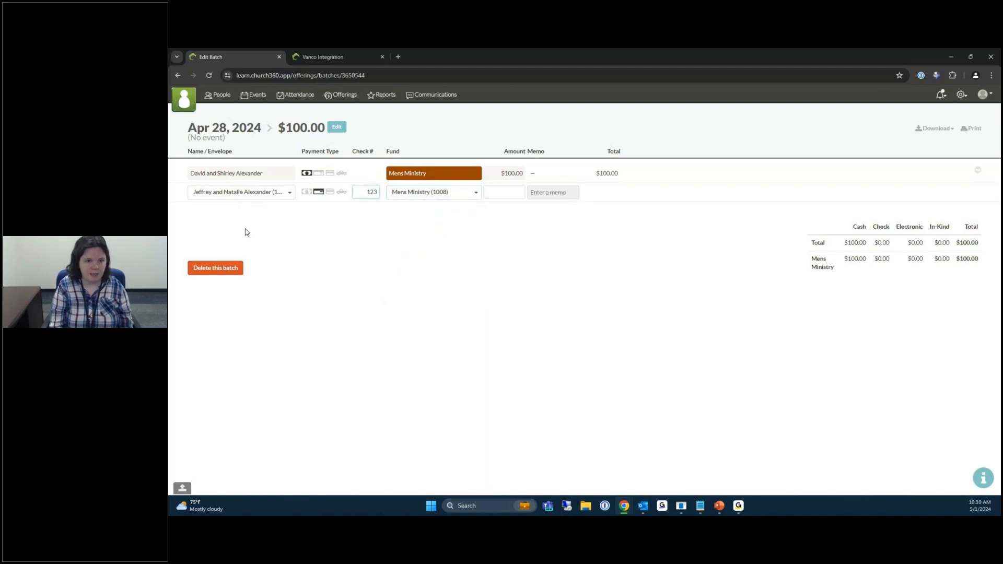
key(Tab)
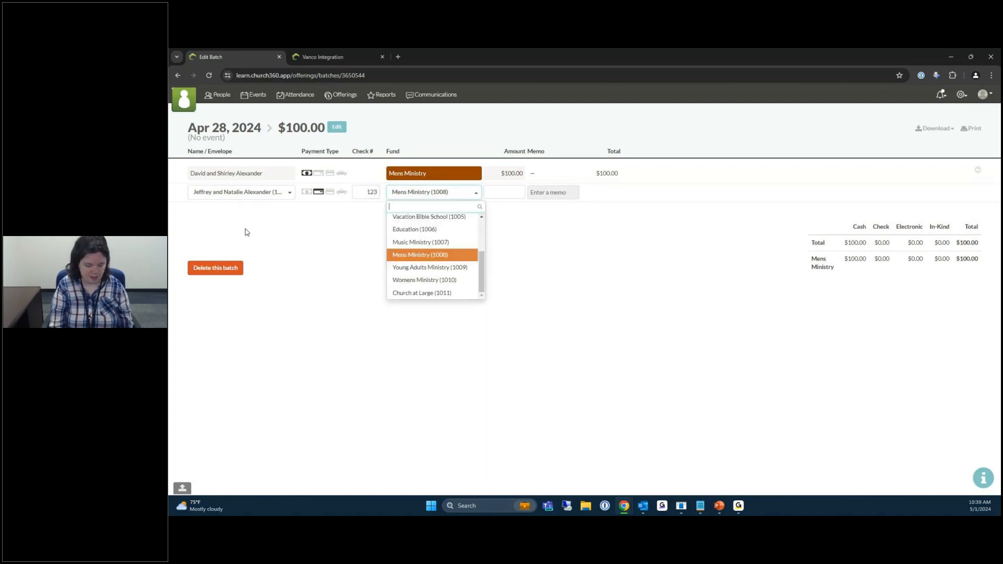
text(1004)
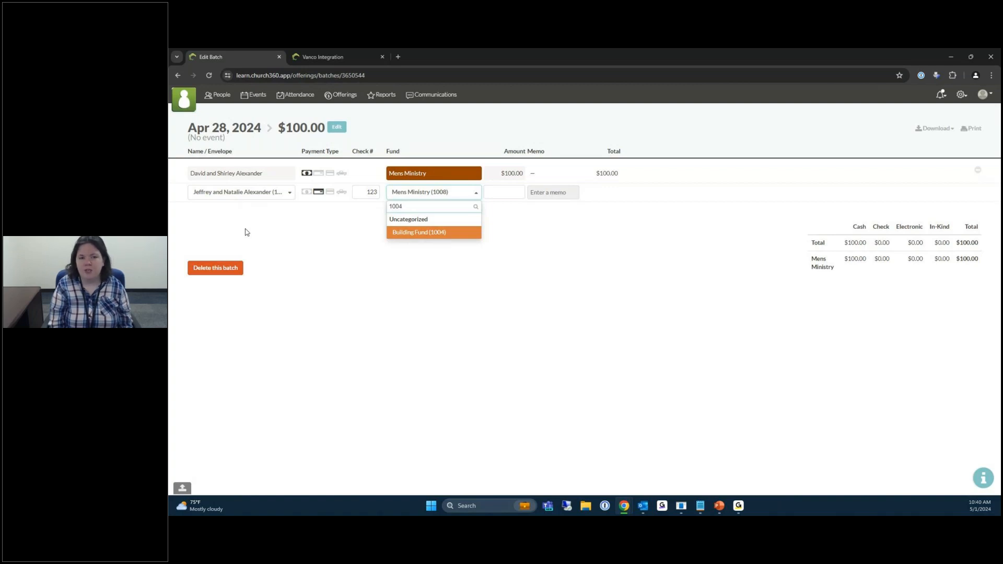
key(Tab)
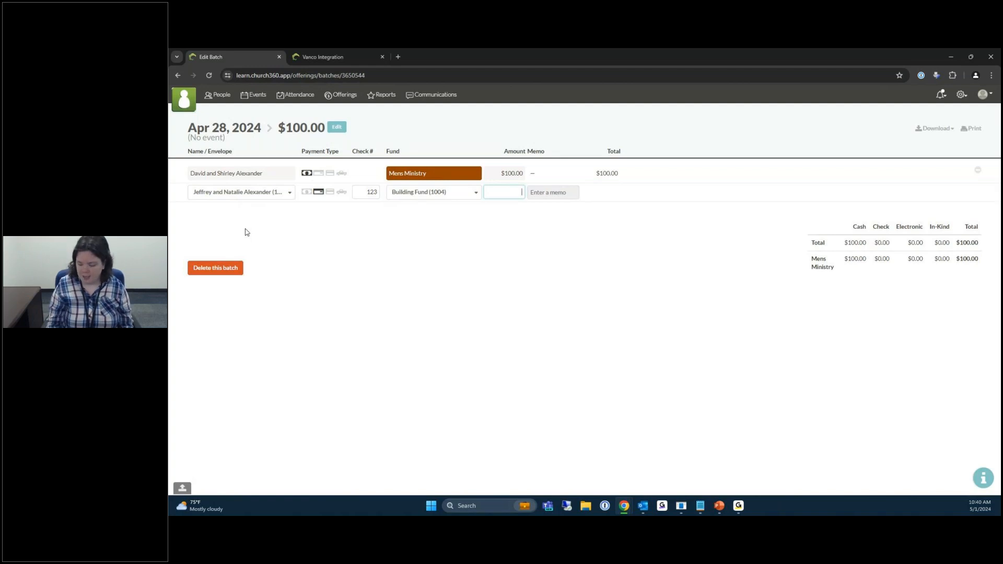
text(50)
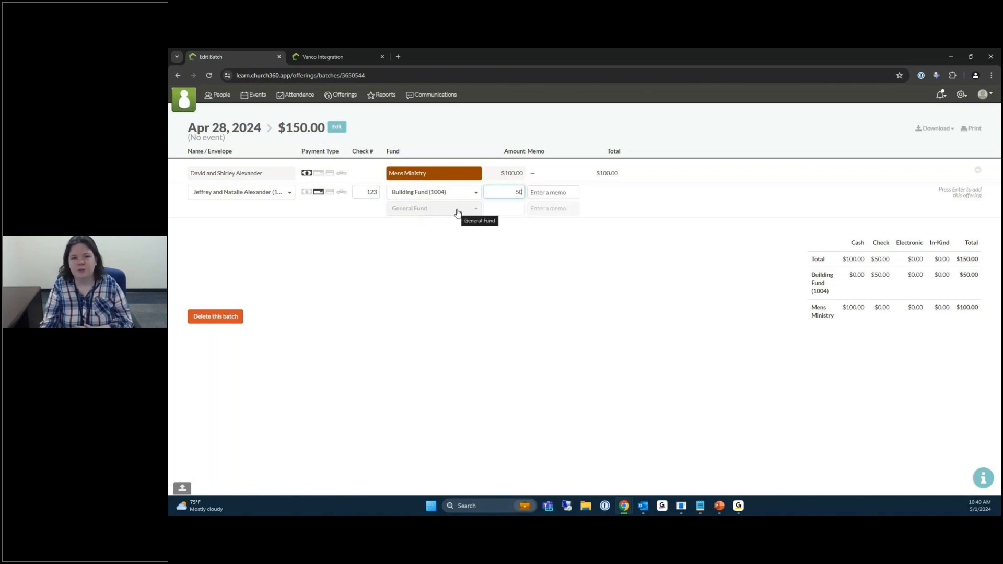
Add a $50 Music Ministry (1007) line to the check and save the split offering.
click(457, 211)
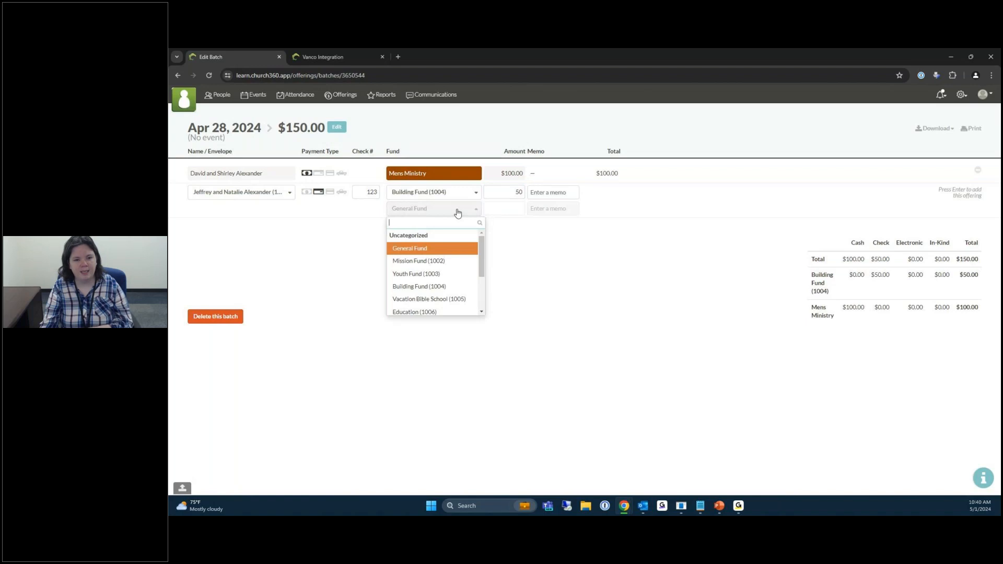
scroll(452, 279, down, 3)
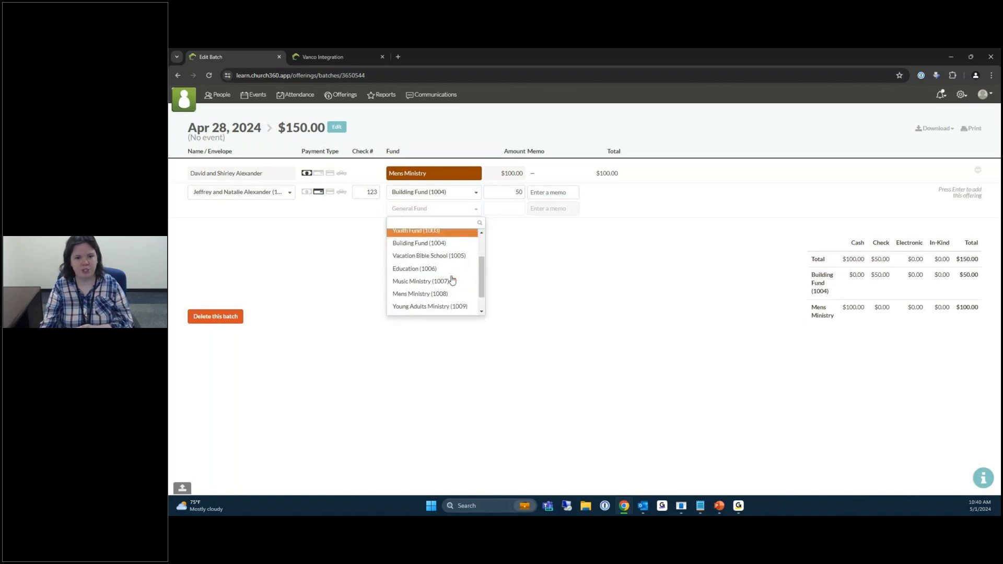
click(443, 279)
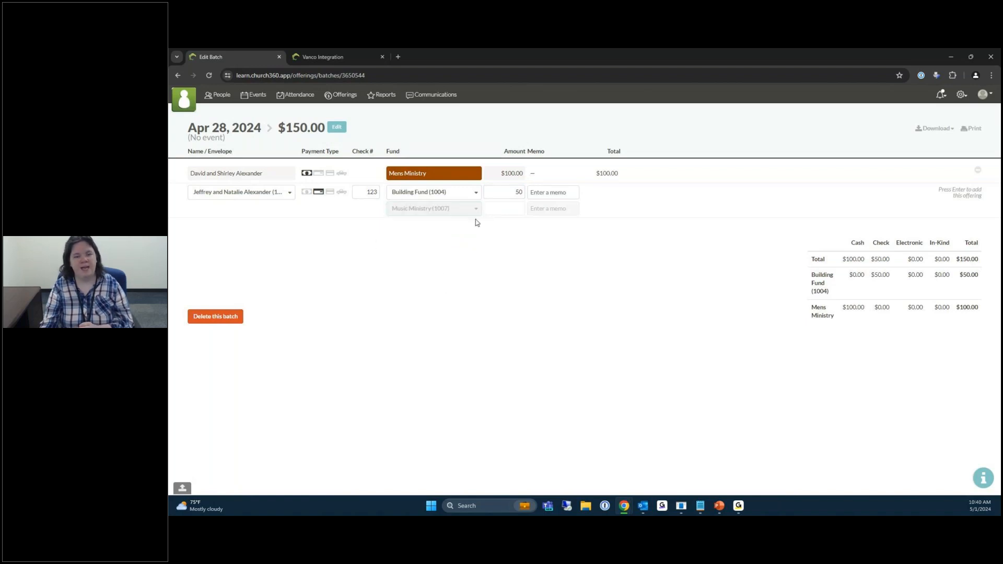
click(503, 211)
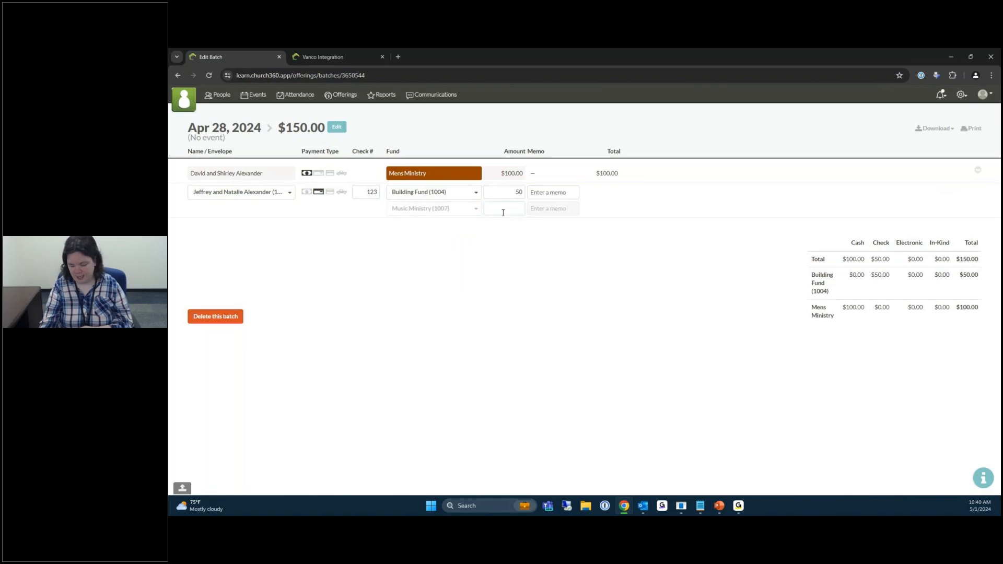
text(50)
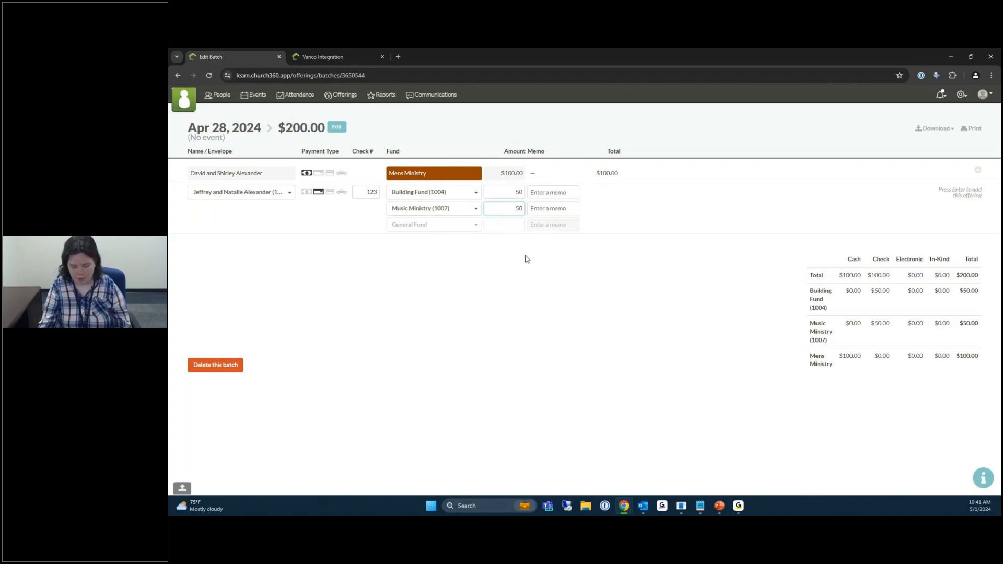
key(Return)
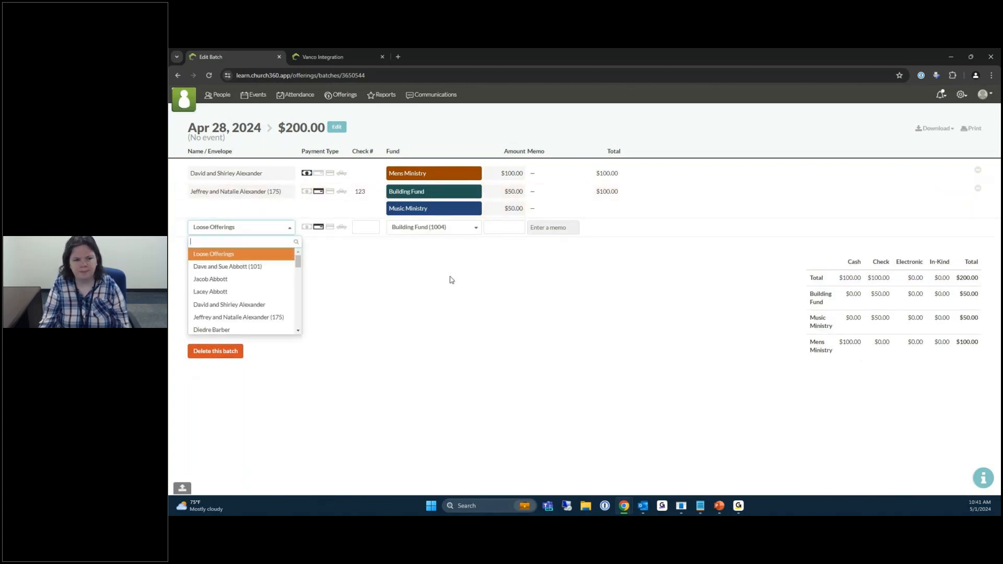
Pick the next member as giver and mark the offering as gift-in-kind with No Fund.
key(Down)
key(Down)
key(Down)
key(Down)
key(Down)
key(Down)
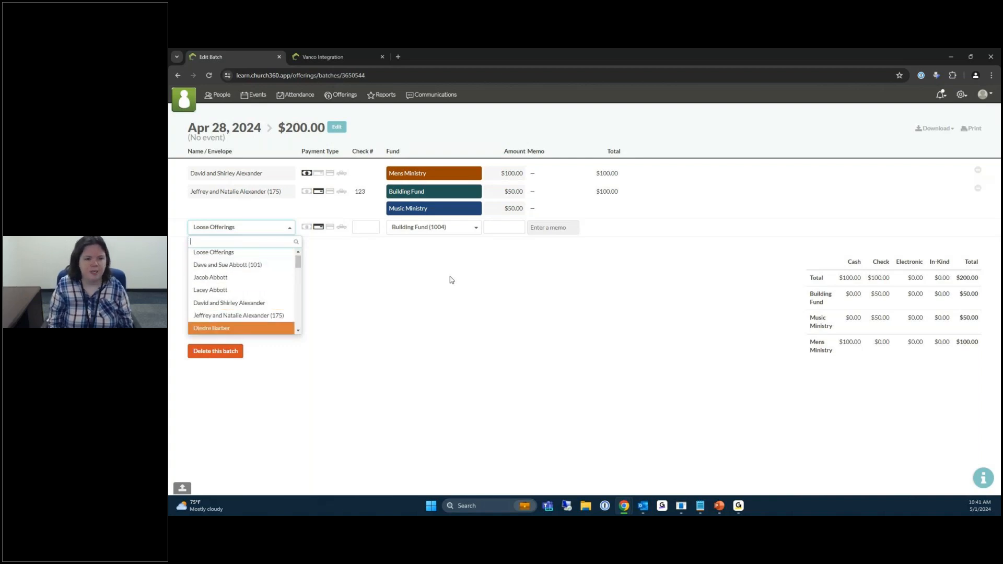
key(Return)
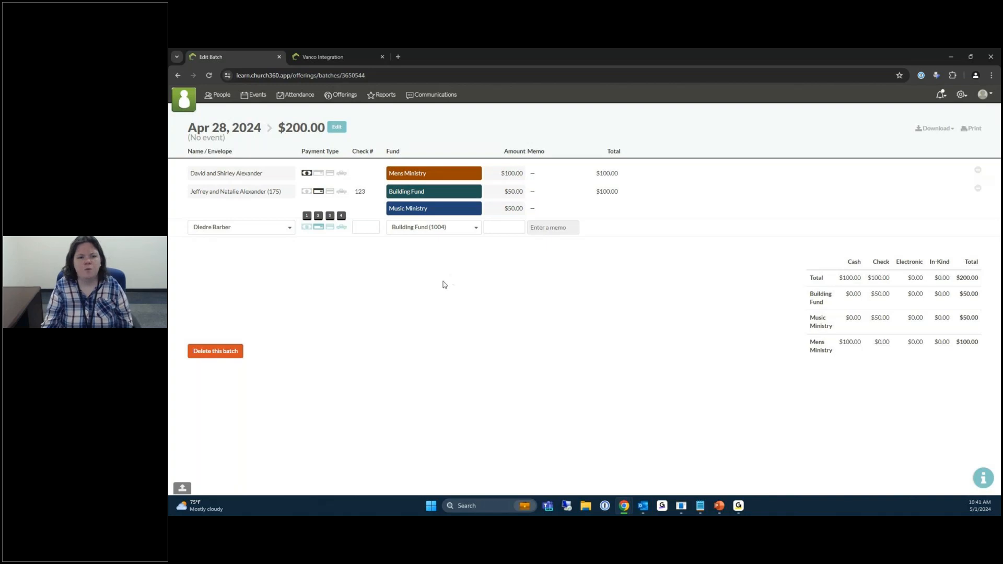
click(342, 228)
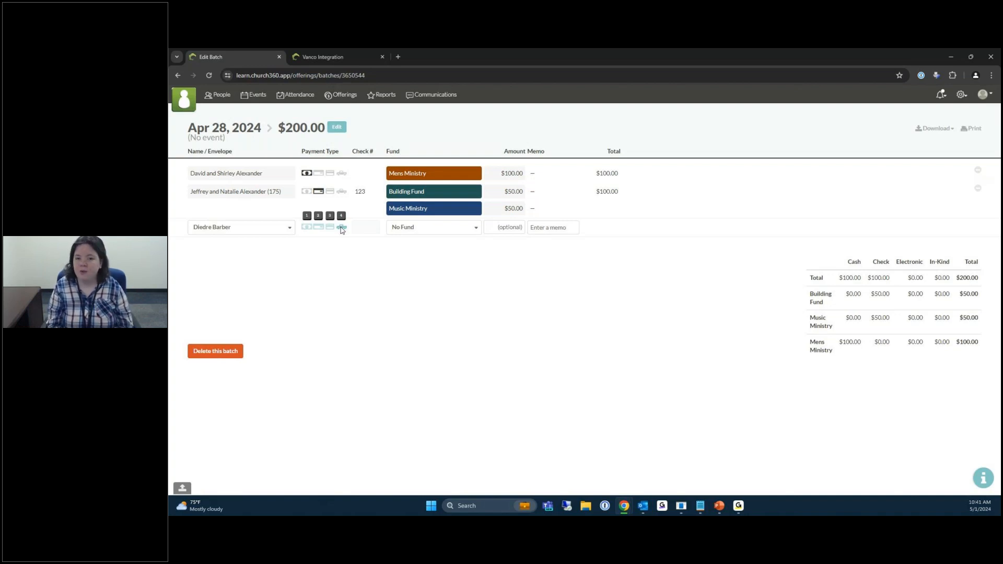
click(421, 228)
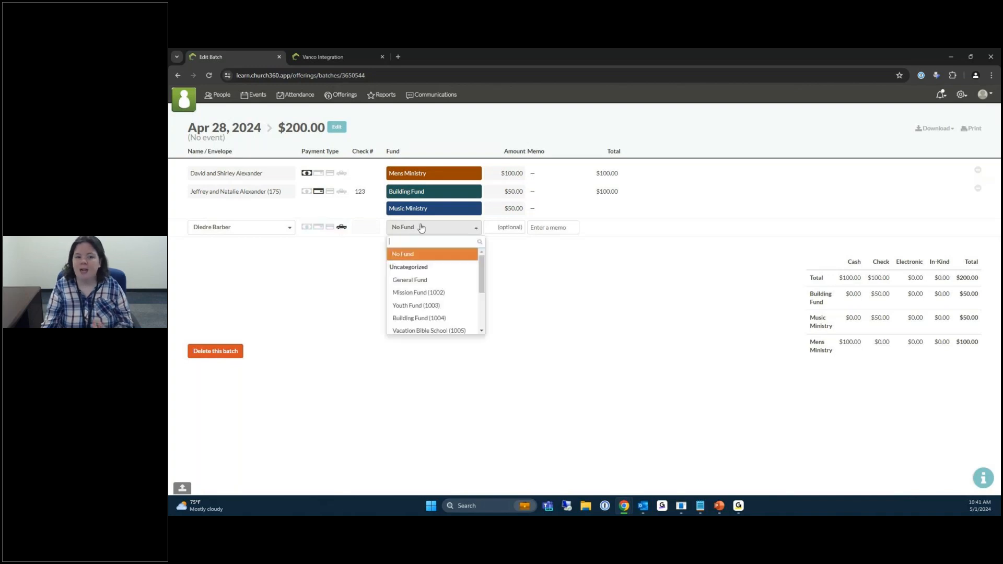
click(421, 227)
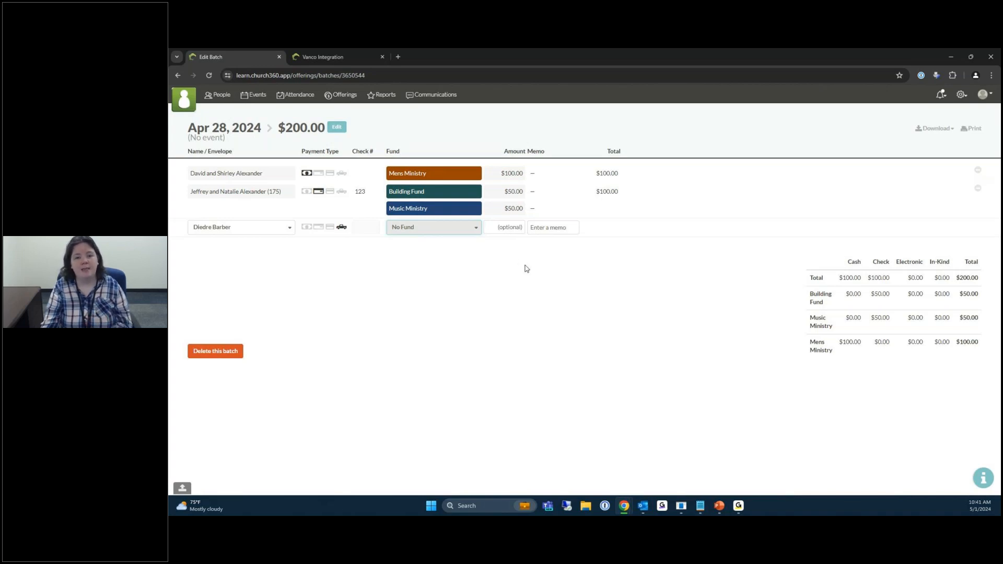
Give the in-kind offering the memo 'Baked pies for Bake Sale' and save it.
click(556, 229)
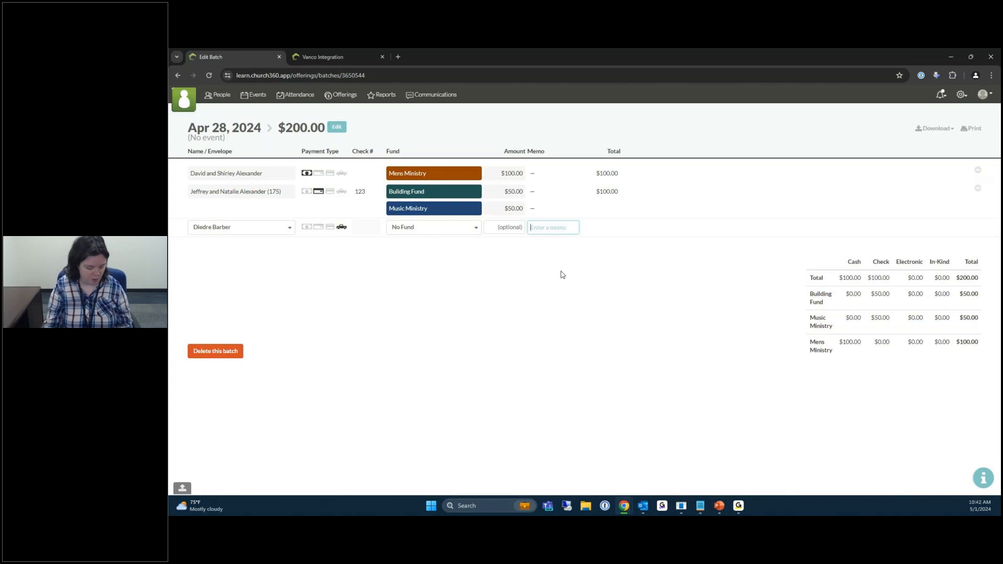
text(Baked pies for GB)
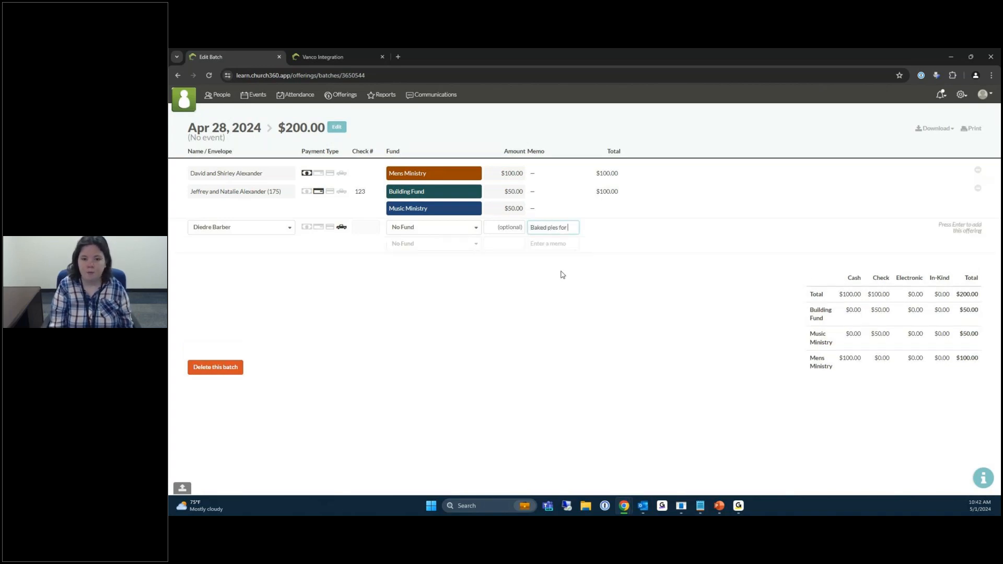
key(BackSpace)
key(BackSpace)
text(Bake Sale)
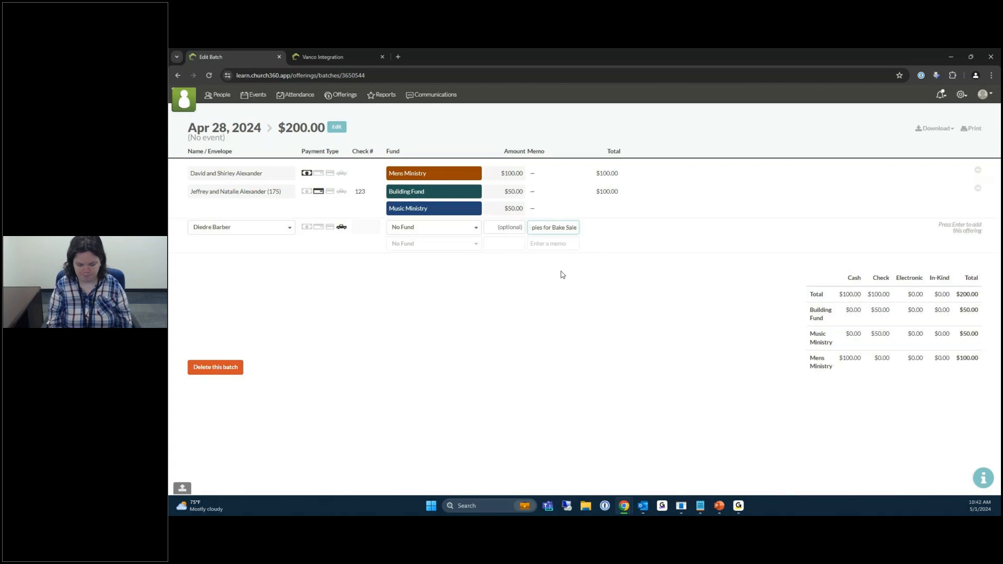
key(Return)
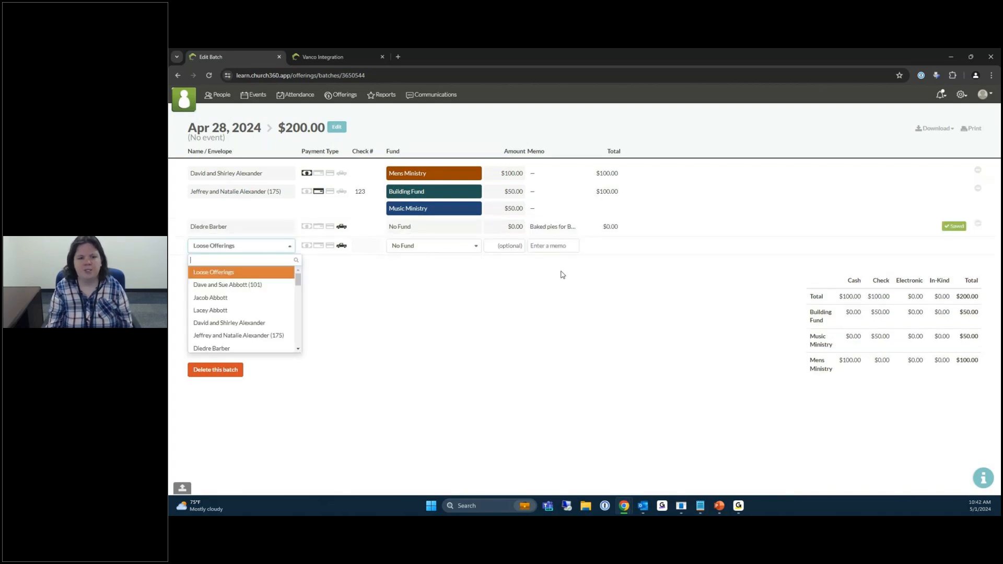
click(520, 313)
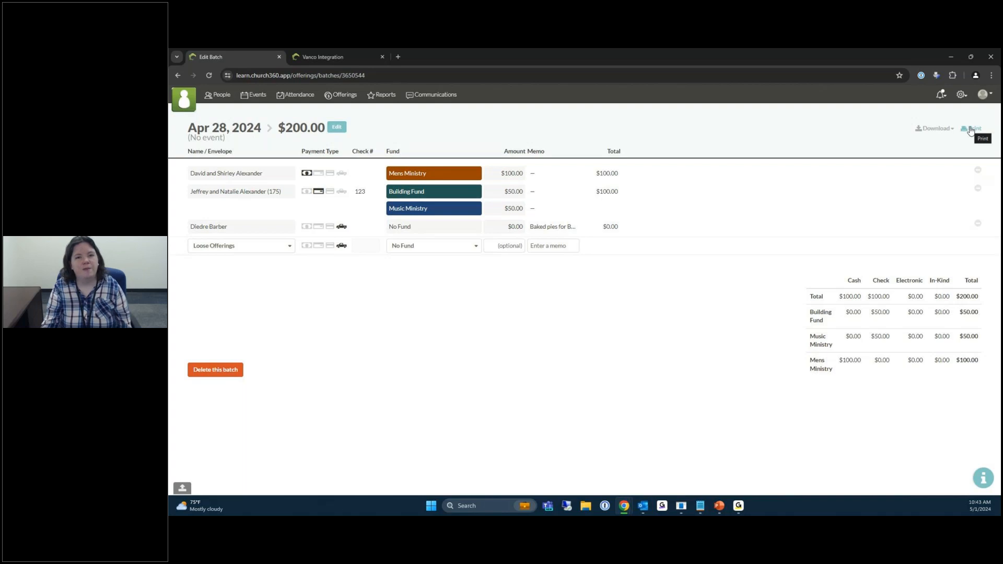
click(970, 130)
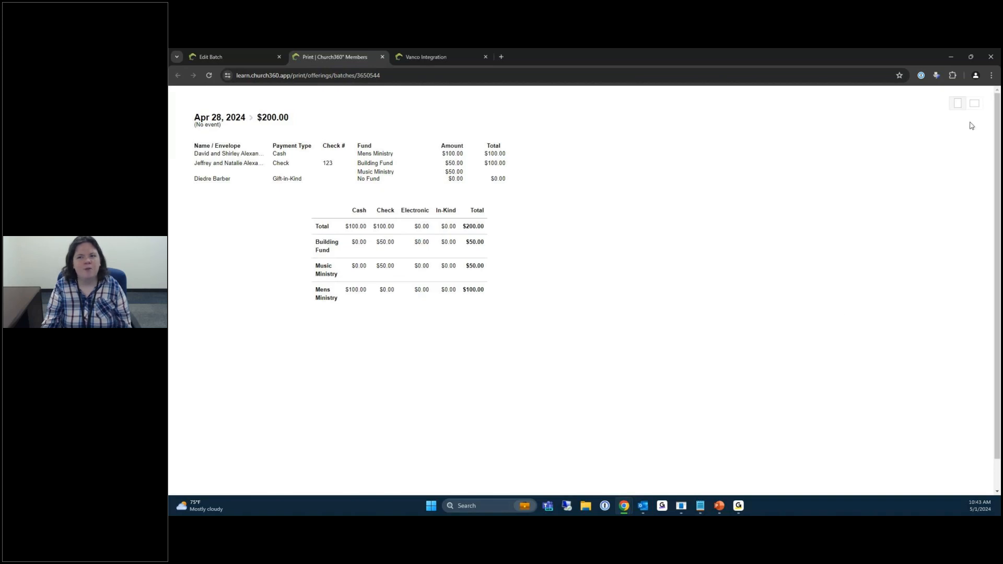
click(975, 105)
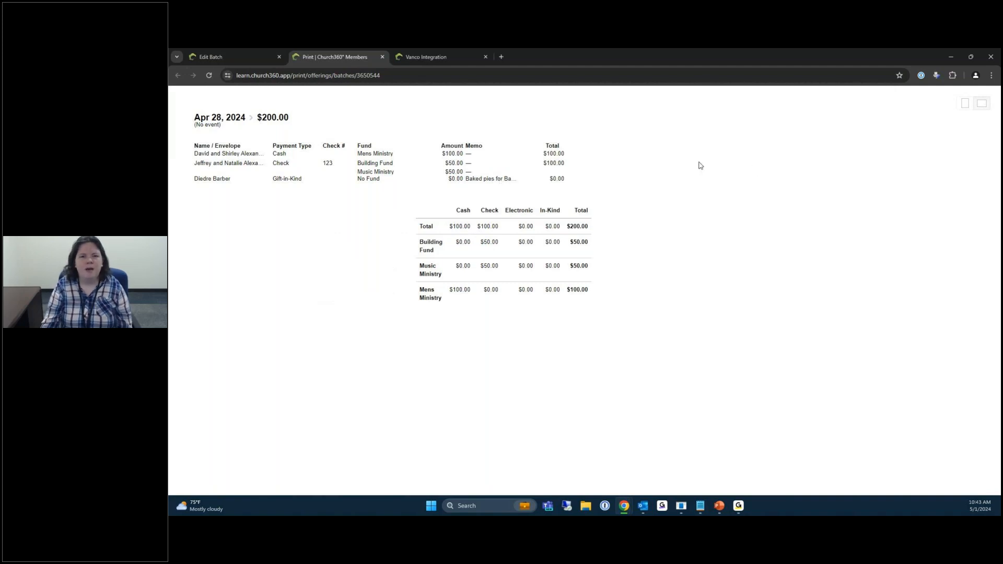
click(965, 104)
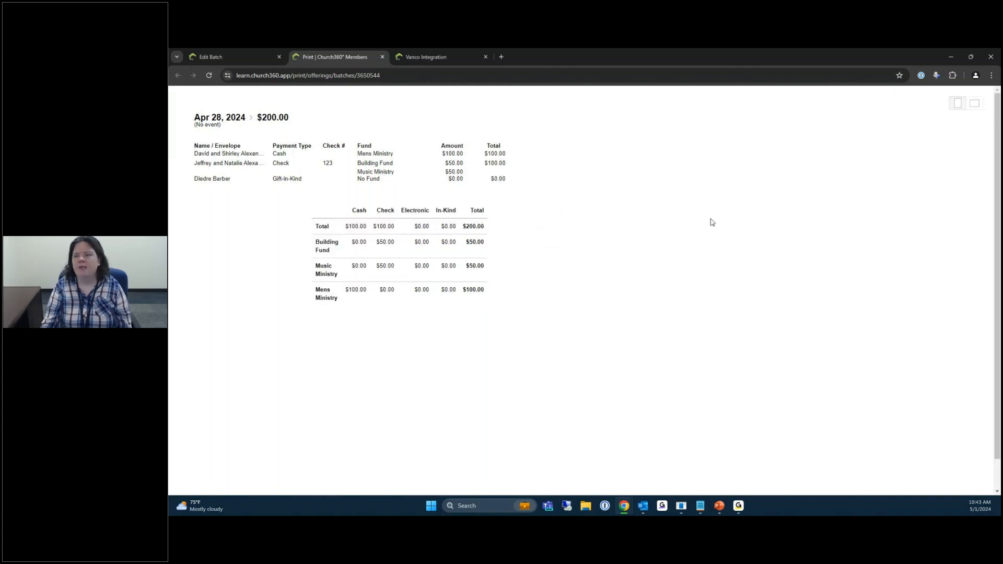
click(382, 57)
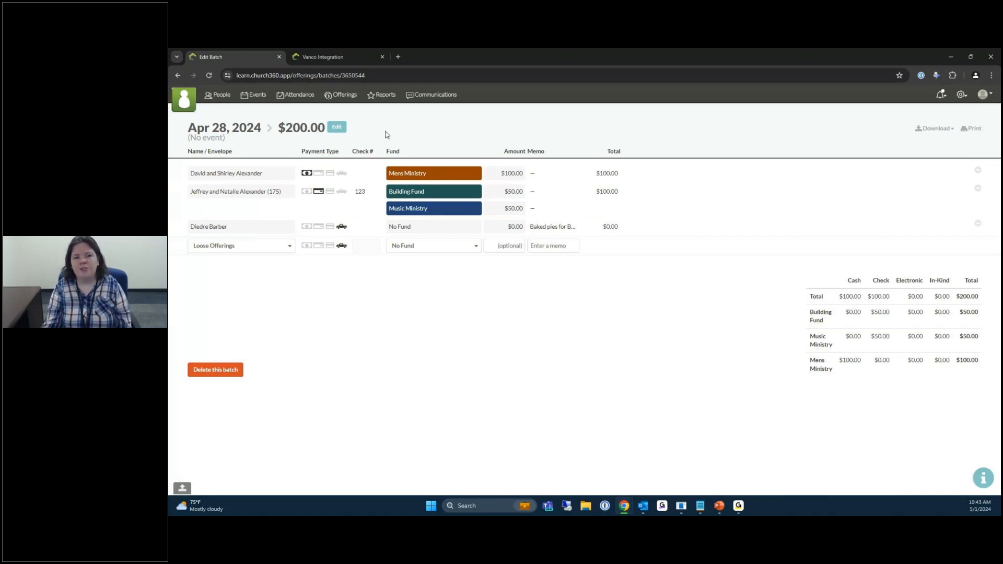
Return to the Offerings list for Jan 1 – Mar 31, 2020 and open its date range.
click(345, 100)
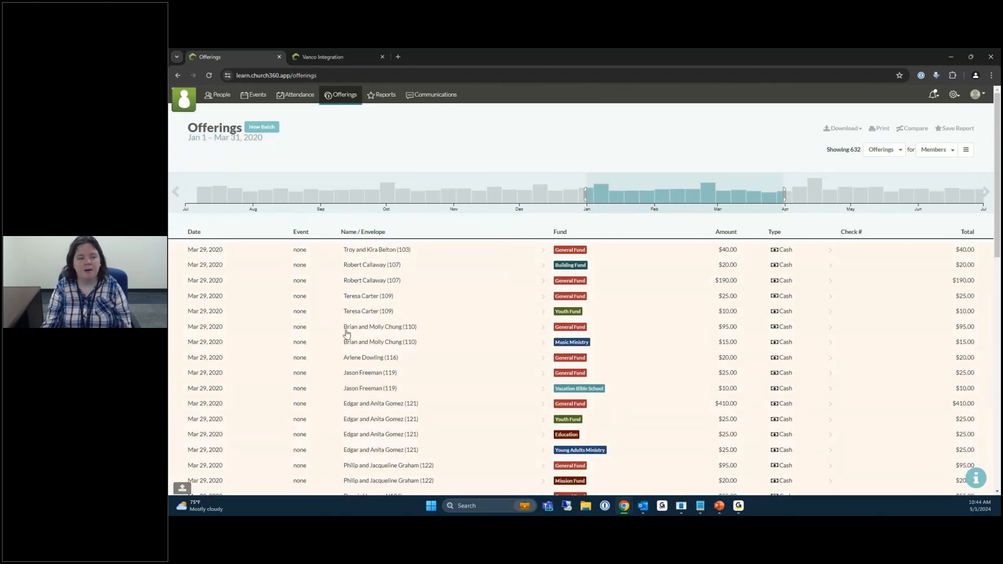
click(219, 146)
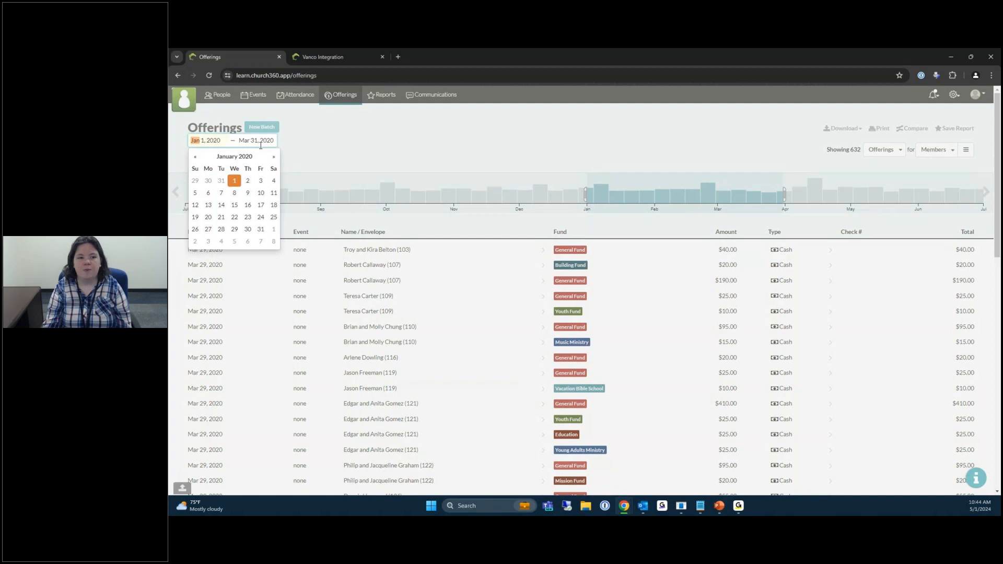
Set the calendar range to Jan 20 – Mar 10, 2020.
click(208, 216)
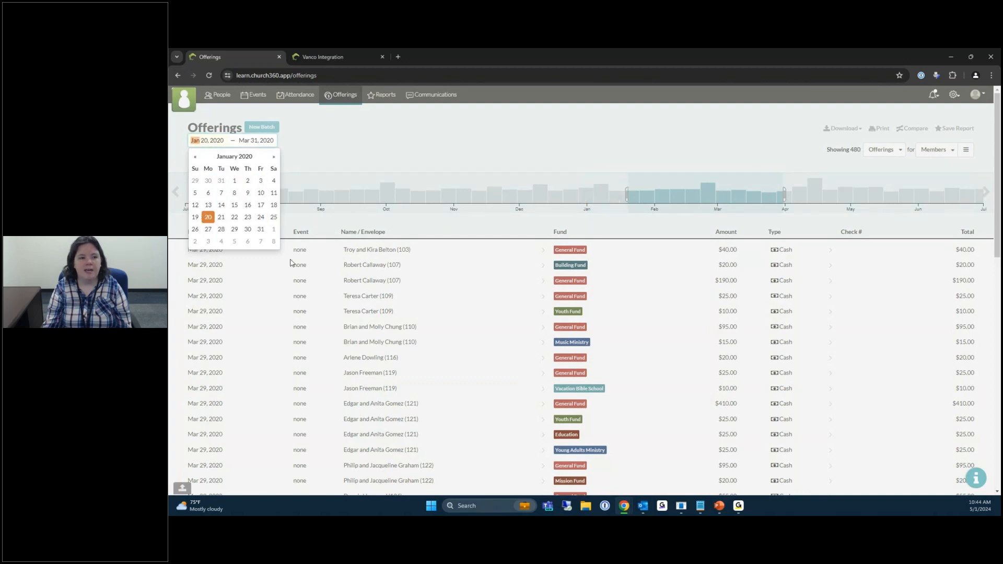
click(256, 140)
click(269, 204)
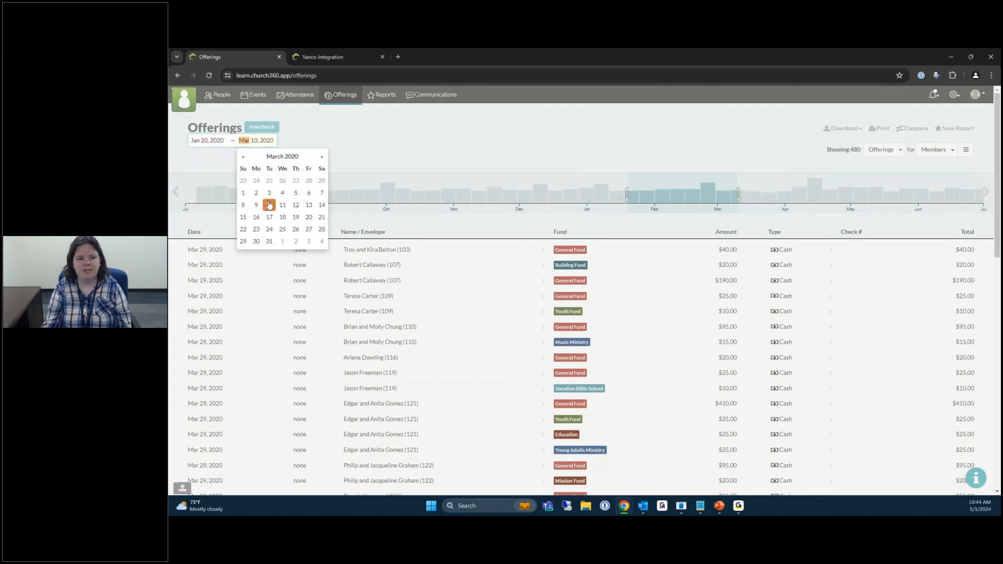
click(460, 138)
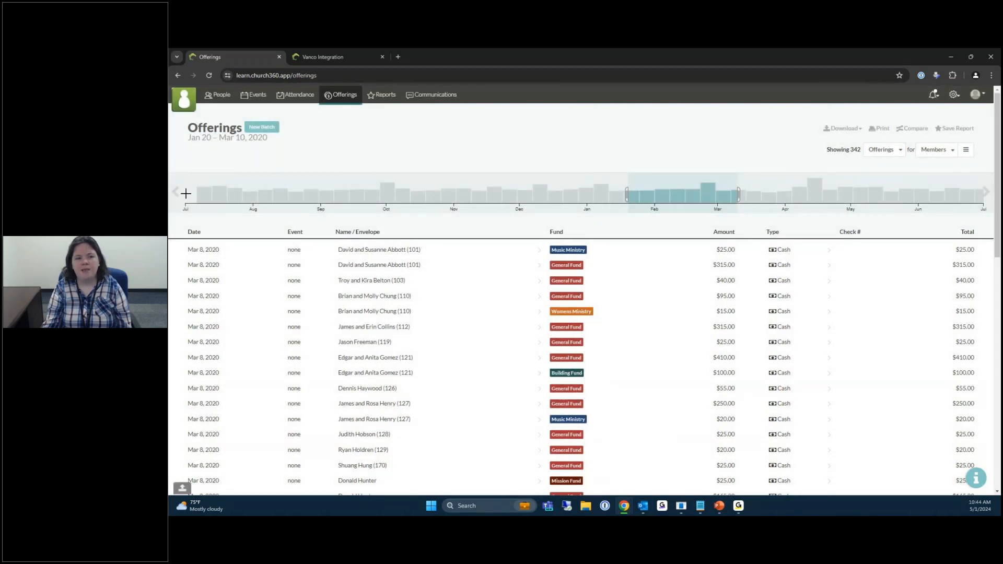
Try date ranges on the giving timeline across 2020, 2021 and 2022.
click(175, 192)
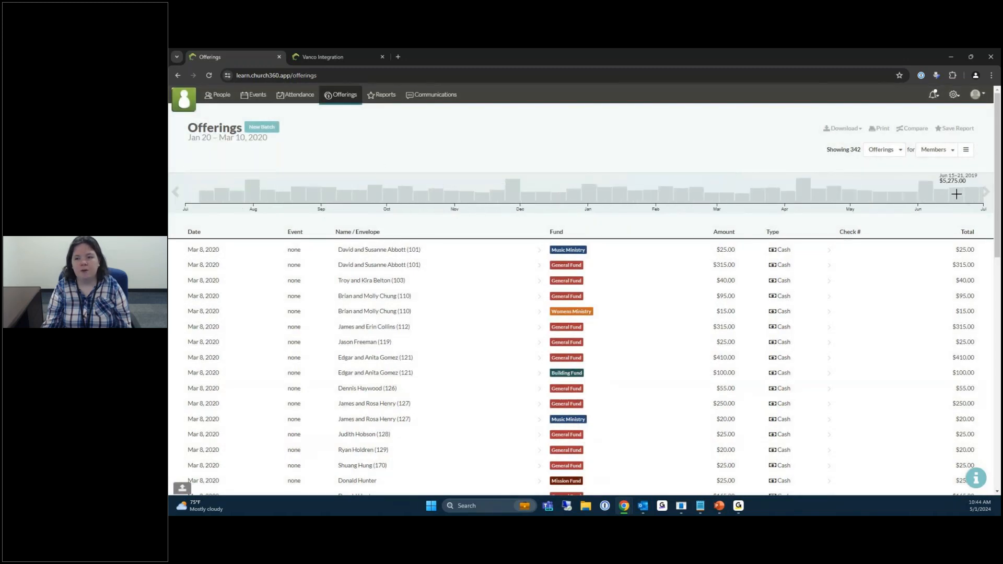
click(987, 193)
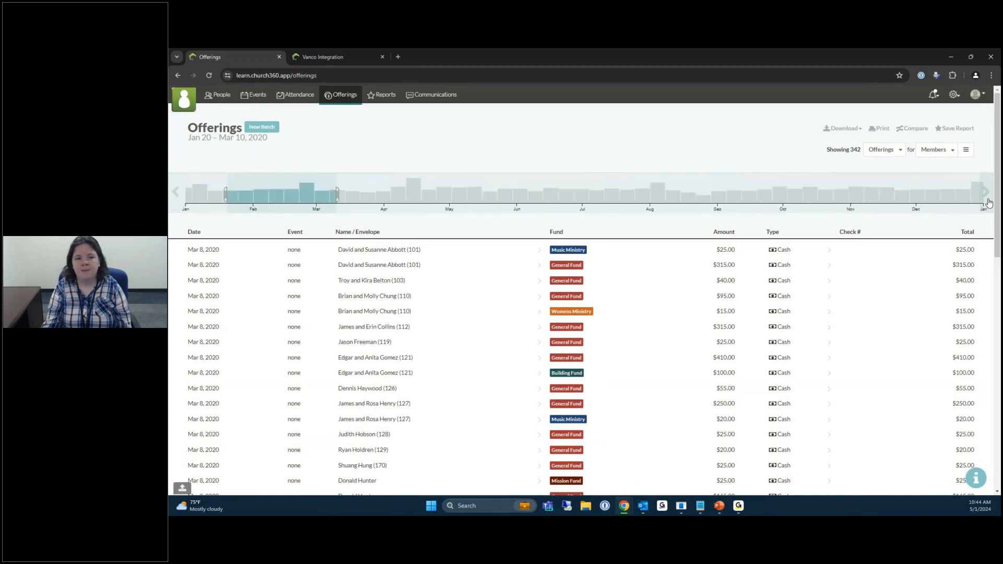
drag(669, 193, 740, 194)
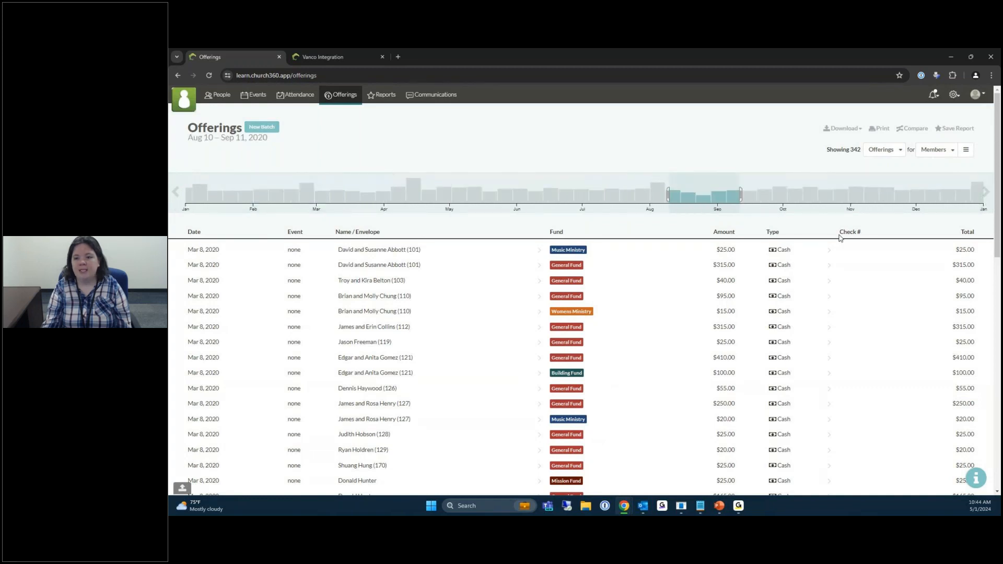
click(986, 192)
click(650, 196)
drag(652, 197, 702, 194)
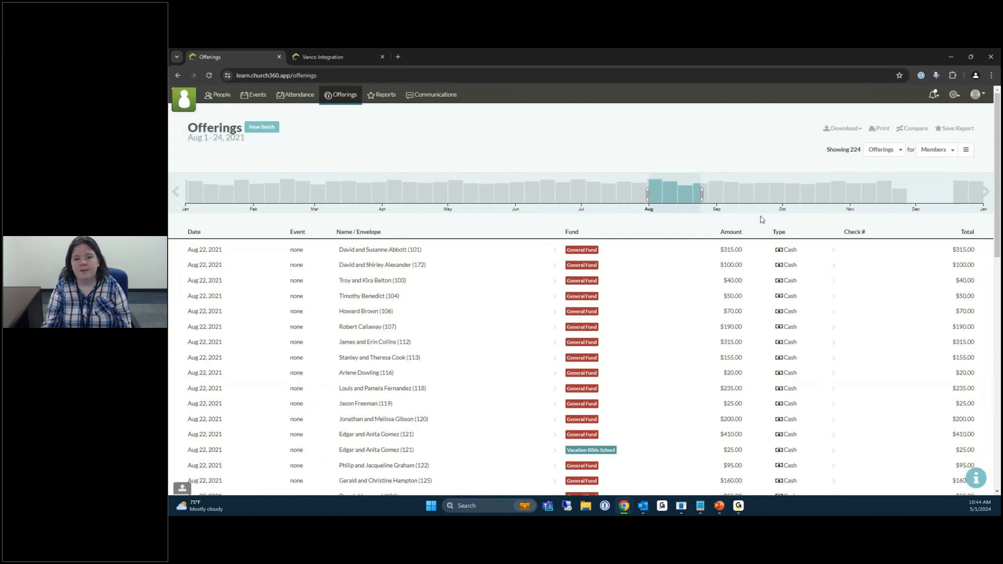
click(986, 192)
drag(650, 183, 608, 188)
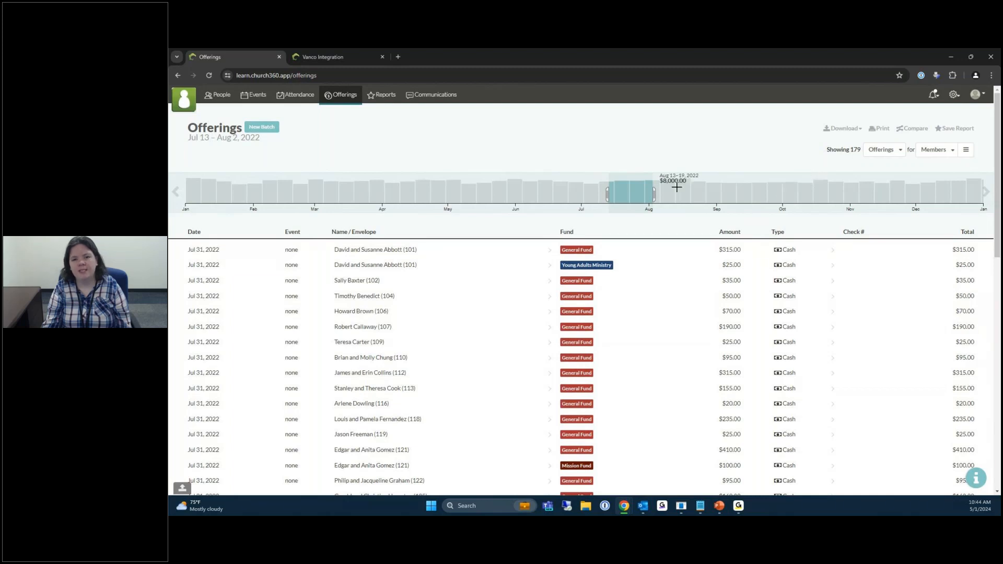
drag(804, 186, 888, 184)
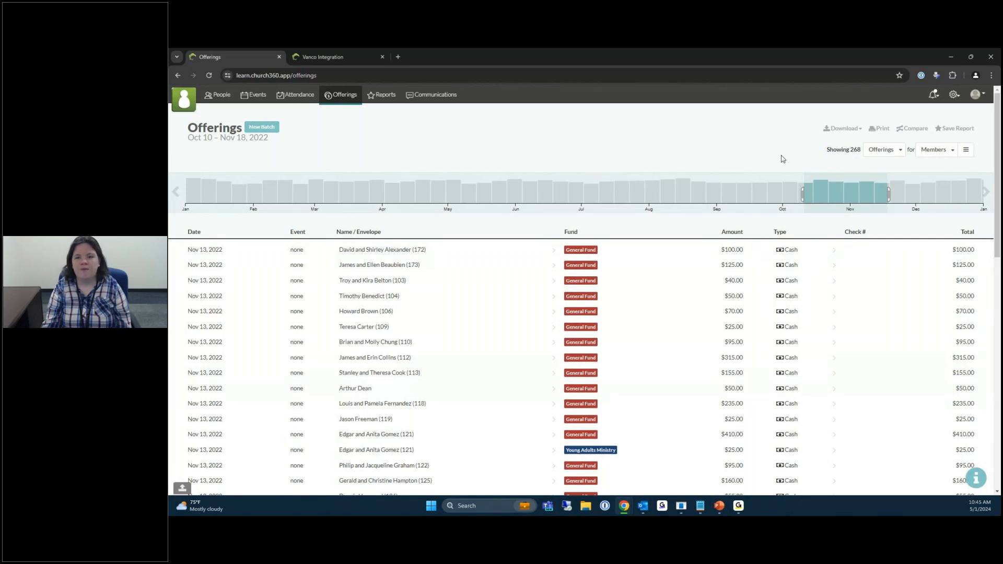
Select Jan 1–31, 2023 on the timeline, showing 273 offerings, and open the report views list.
click(986, 192)
click(991, 200)
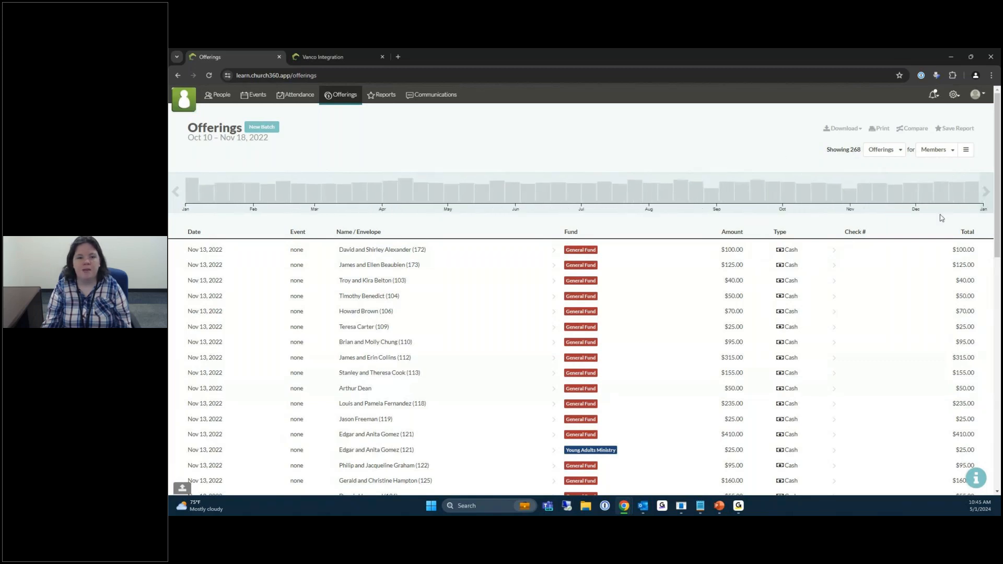
drag(186, 197, 255, 195)
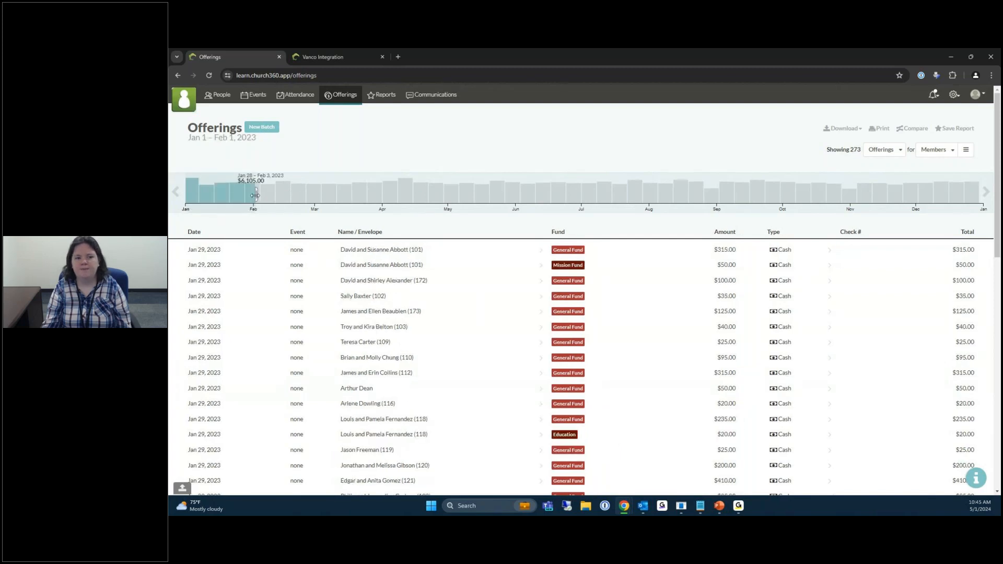
drag(255, 195, 252, 195)
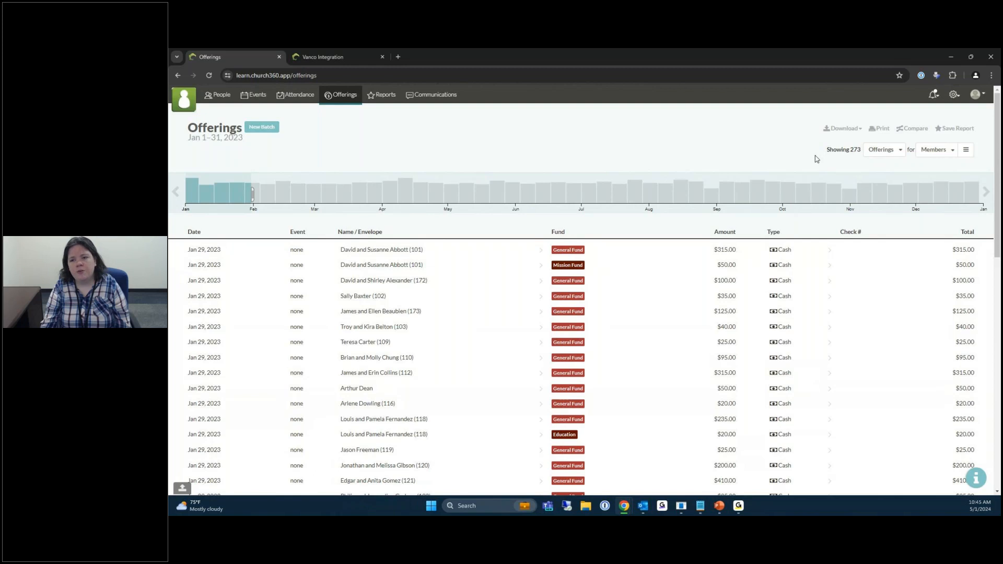
click(897, 151)
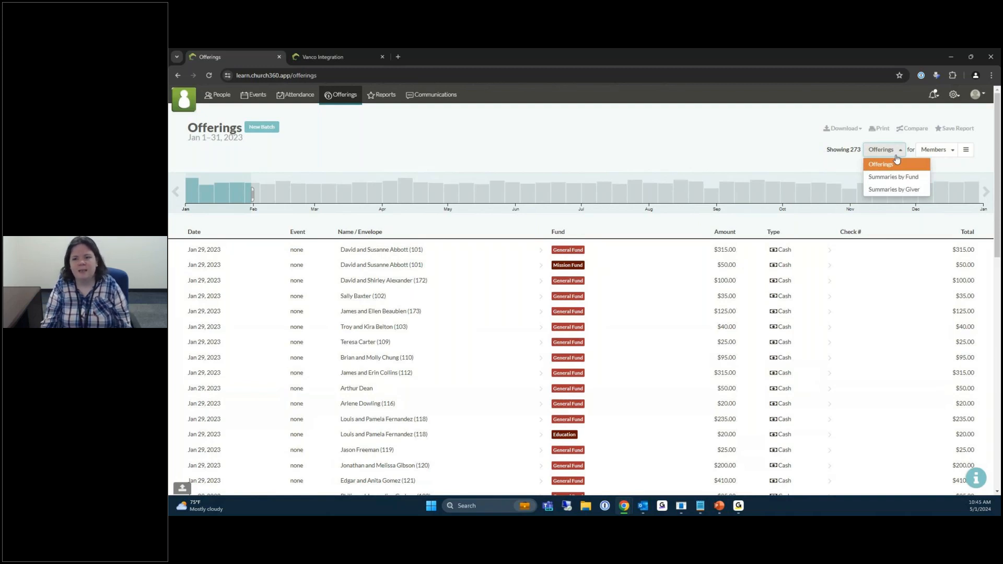
Switch the January 2023 offerings view to Summaries by Fund, then to Summaries by Giver.
click(877, 180)
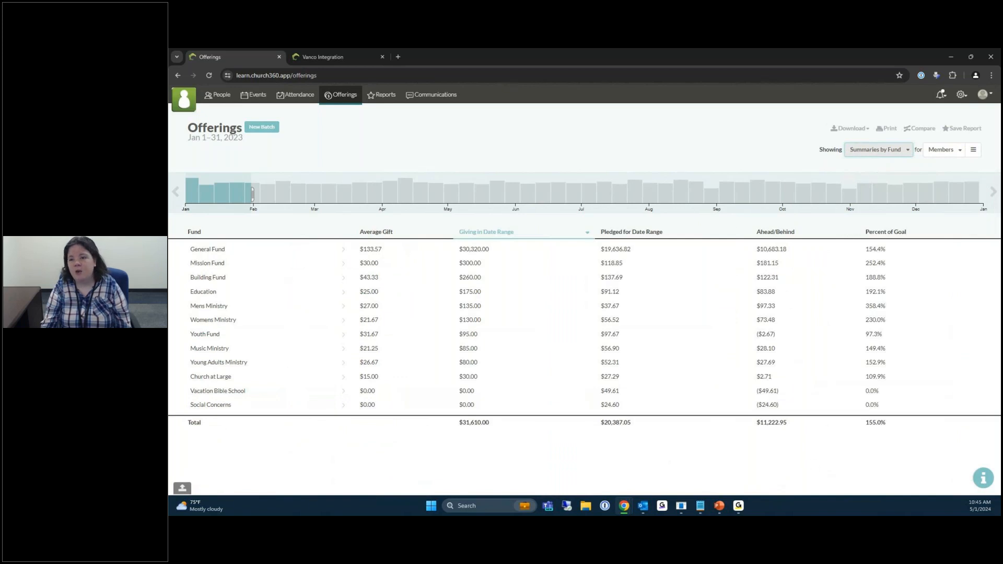
click(873, 152)
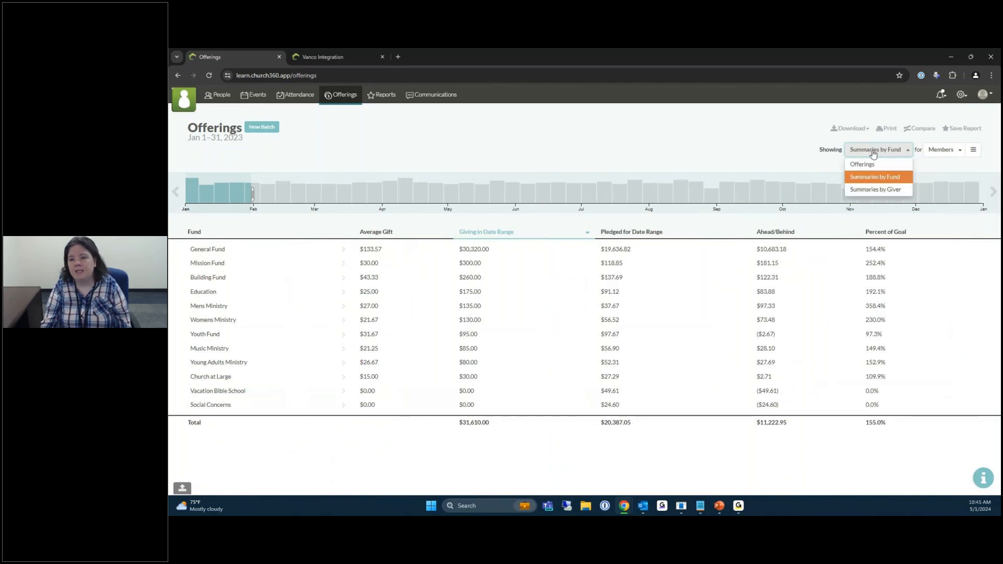
click(862, 193)
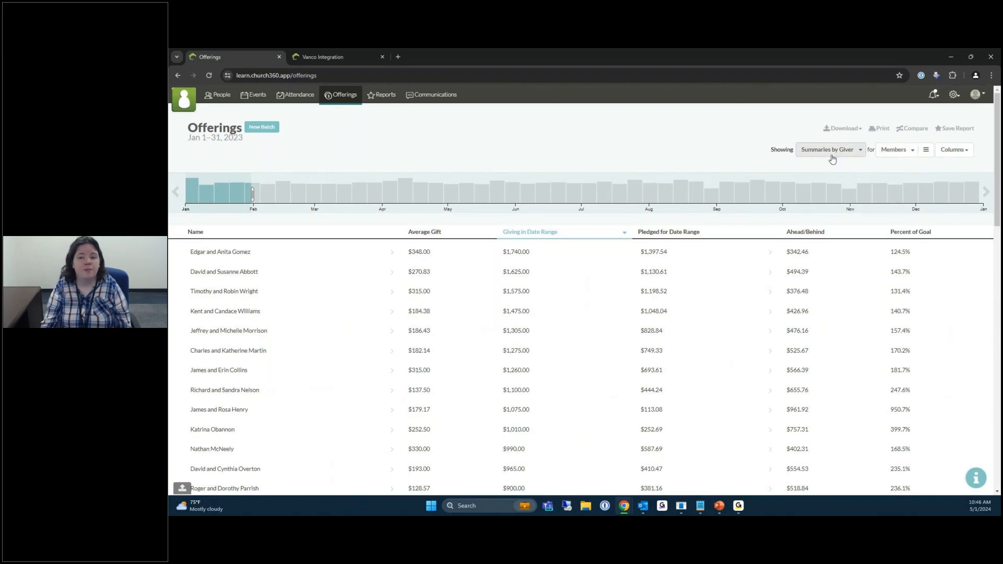
Report on Everyone instead of members and show January 2023 giving as Summaries by Fund.
click(914, 157)
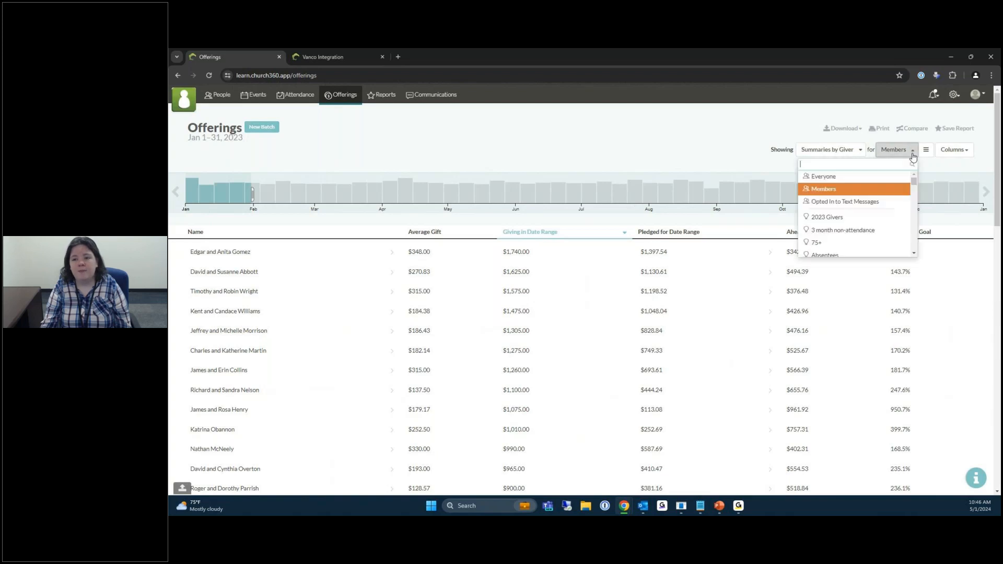
click(856, 180)
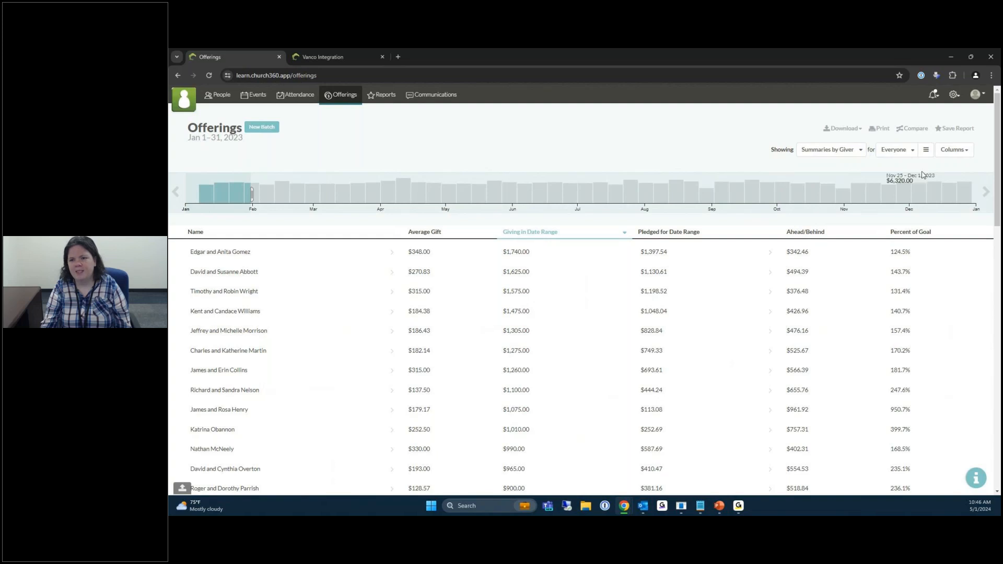
click(952, 151)
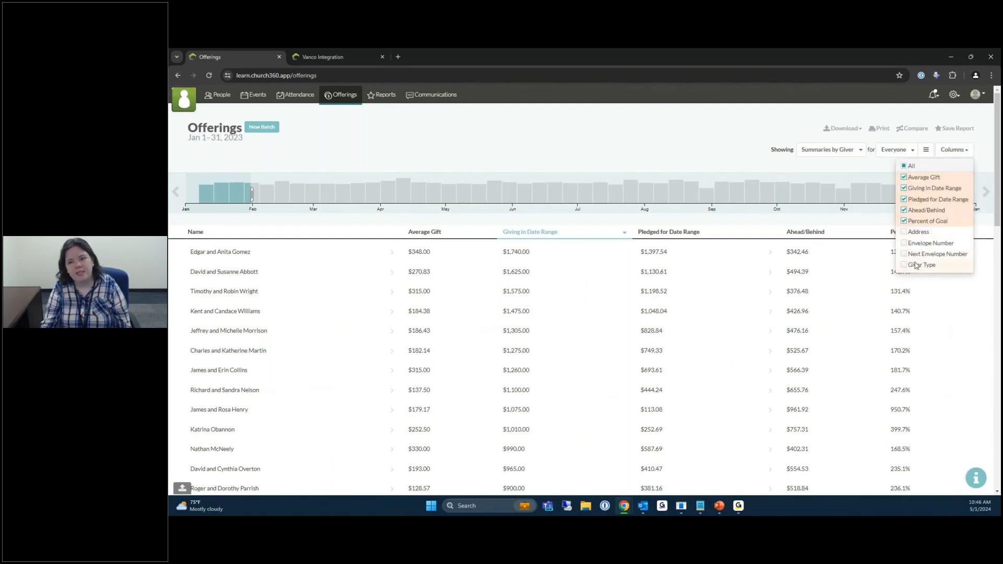
click(841, 151)
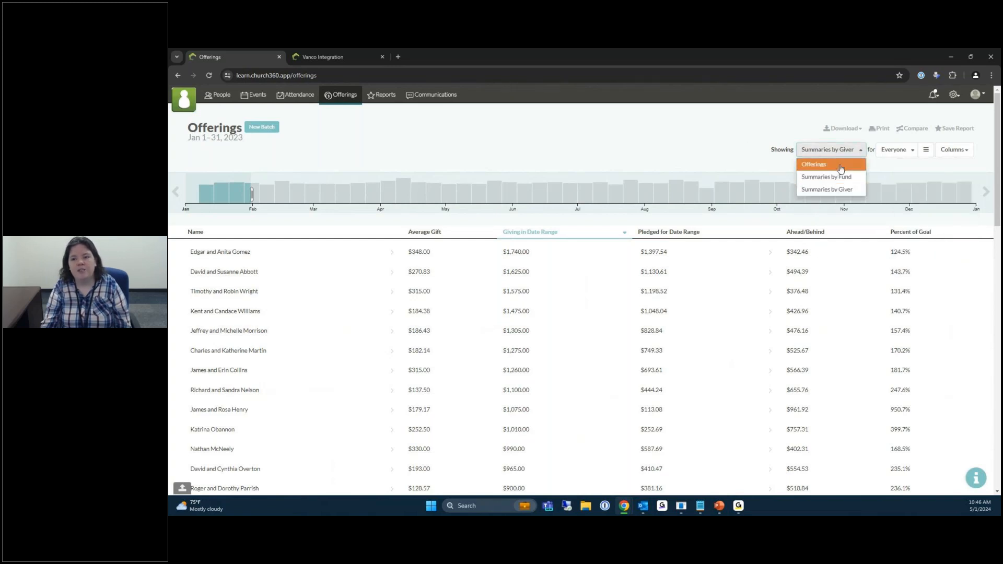
click(838, 176)
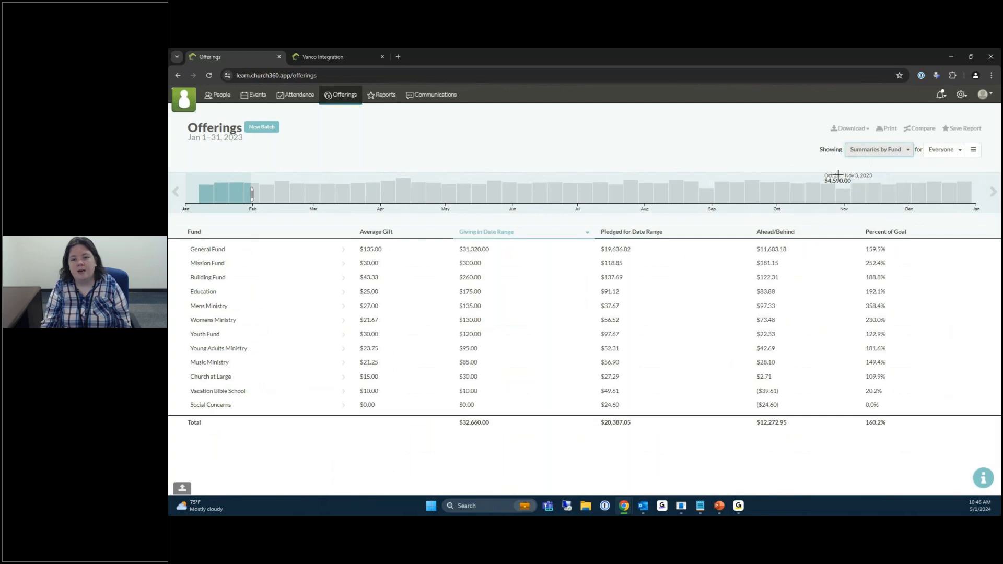
click(739, 126)
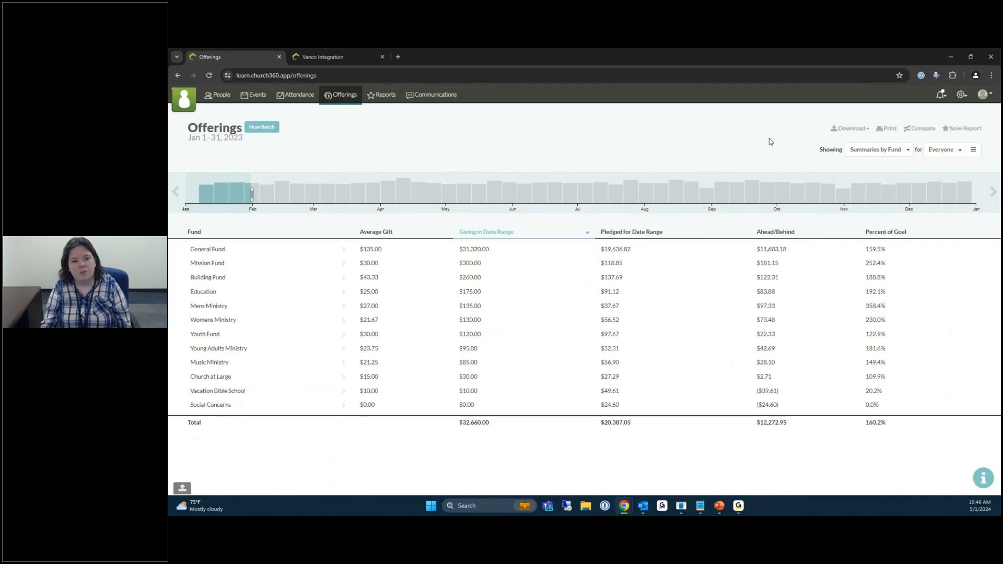
click(859, 159)
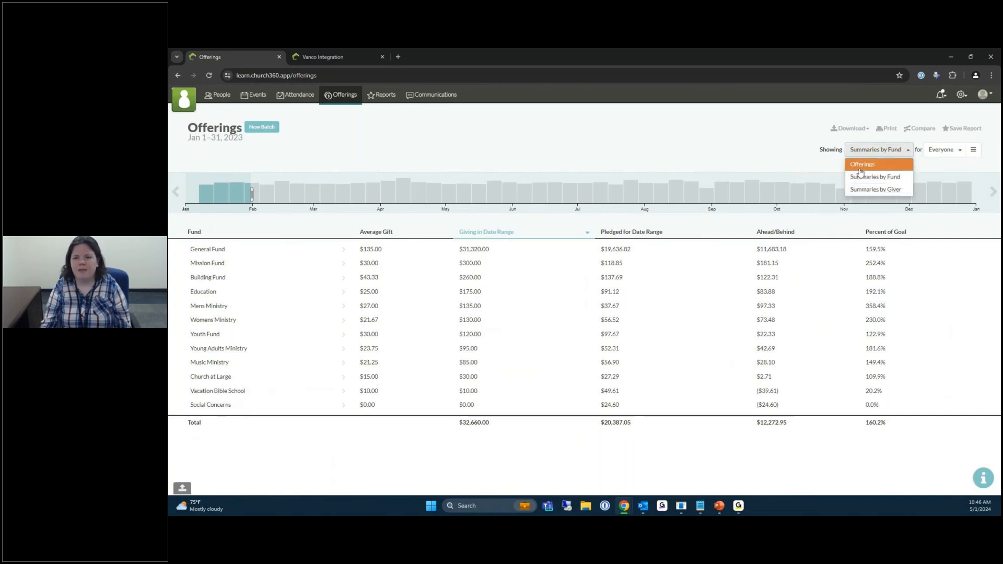
click(861, 168)
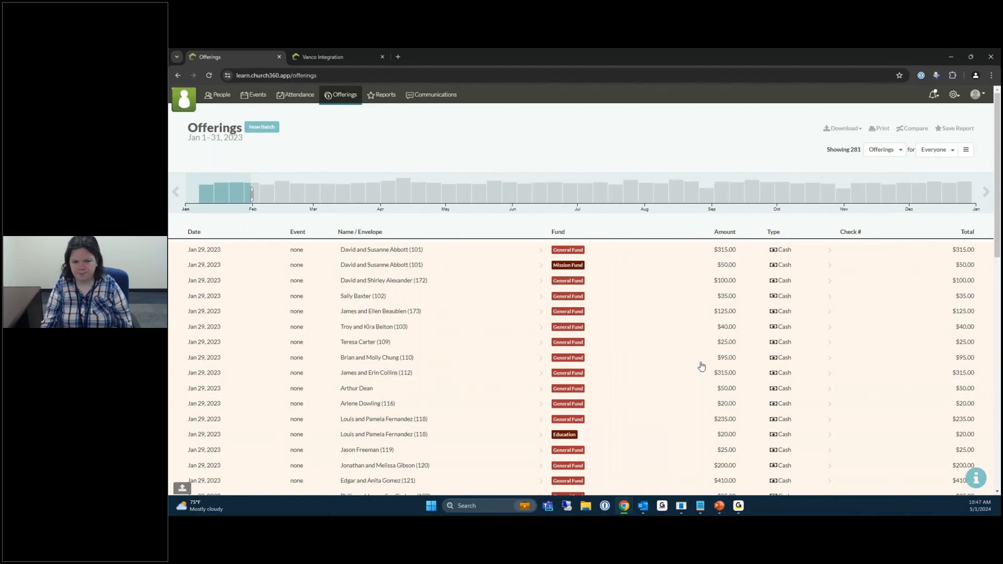
scroll(437, 343, down, 5)
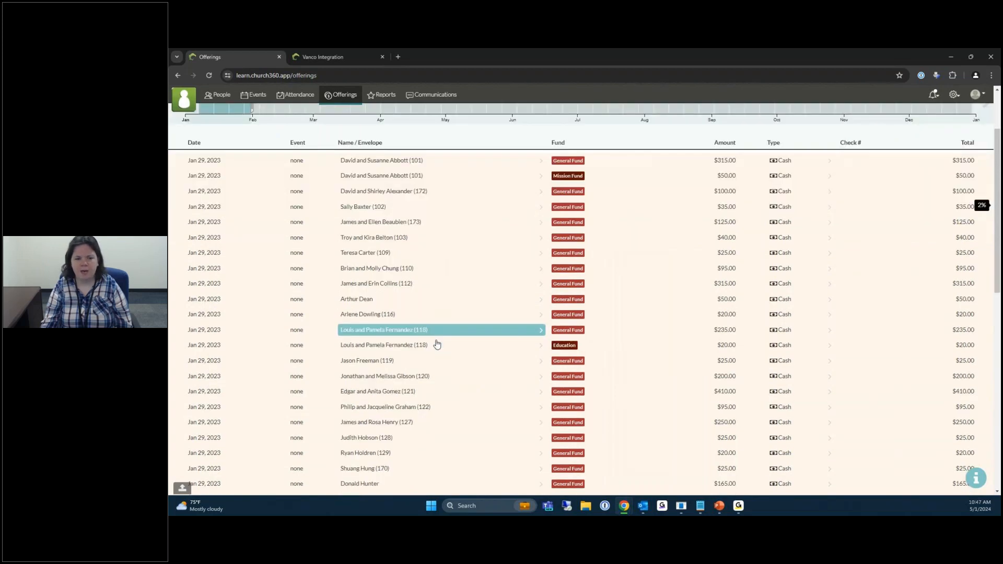
scroll(496, 372, down, 5)
scroll(252, 360, down, 2)
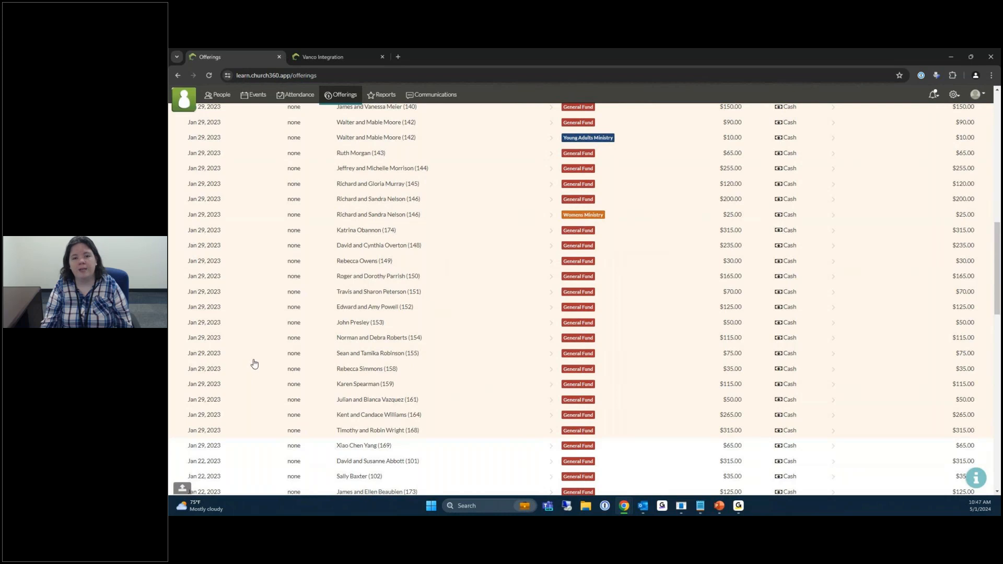
scroll(255, 365, up, 10)
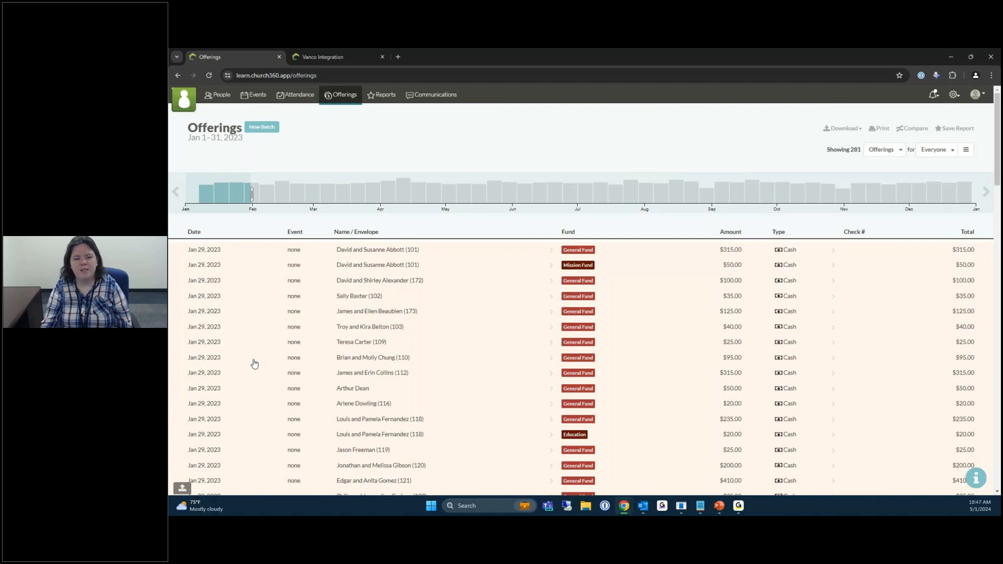
scroll(254, 364, down, 1)
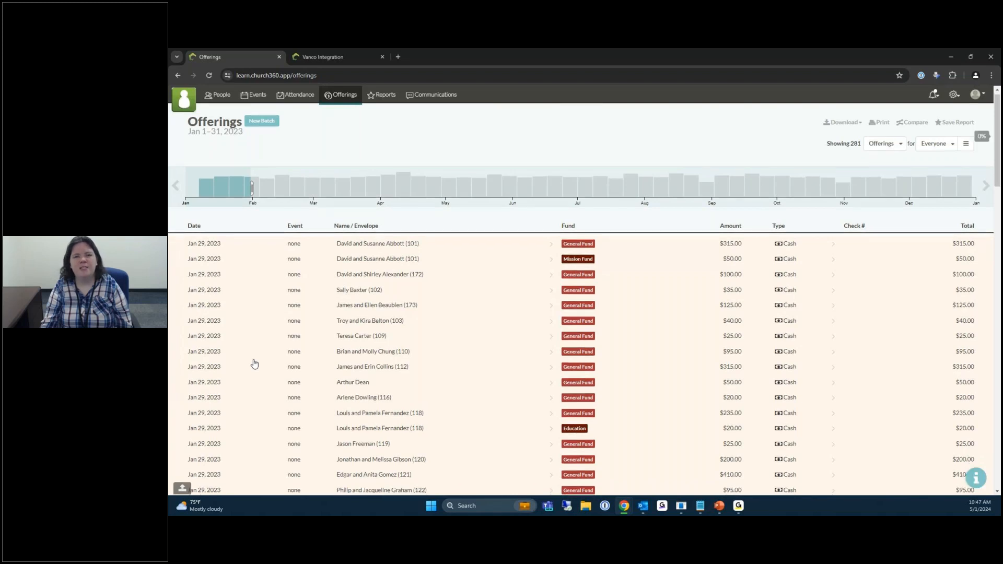
scroll(255, 364, down, 1)
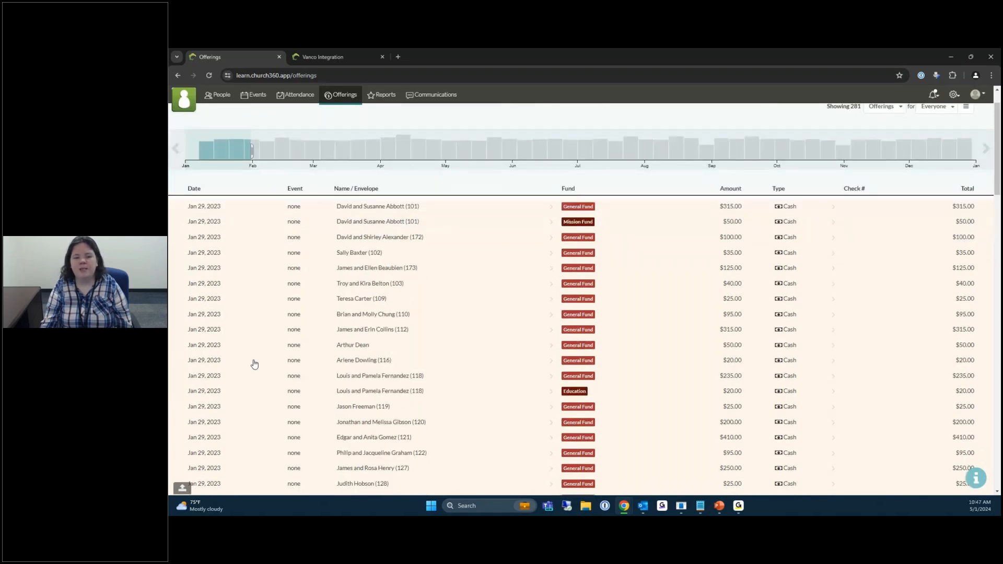
click(438, 380)
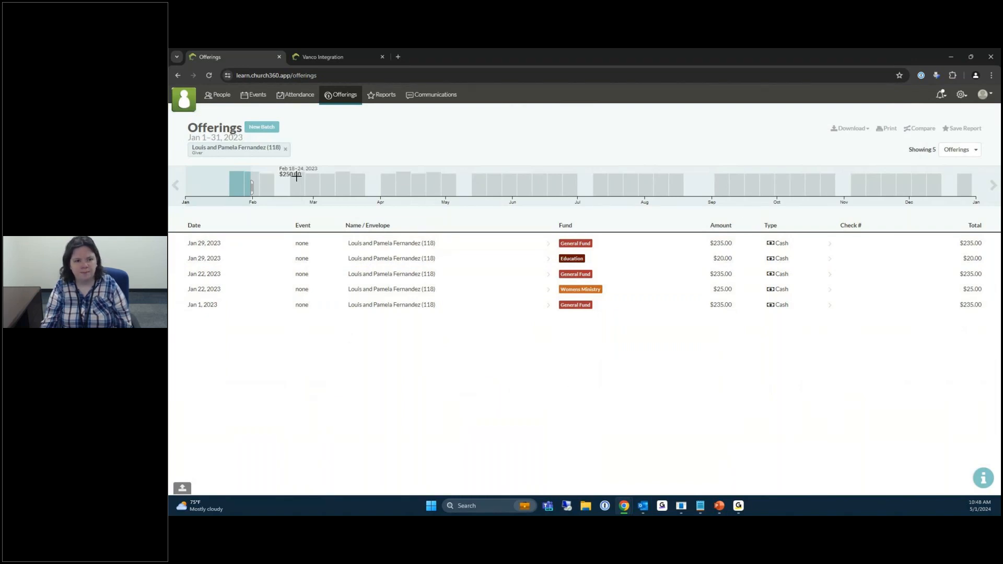
click(286, 150)
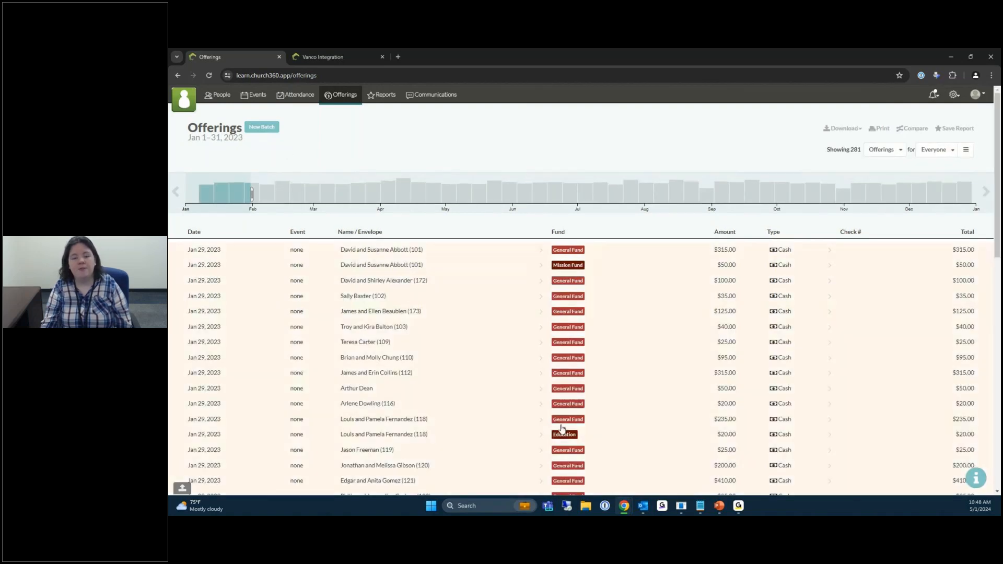
scroll(561, 428, down, 5)
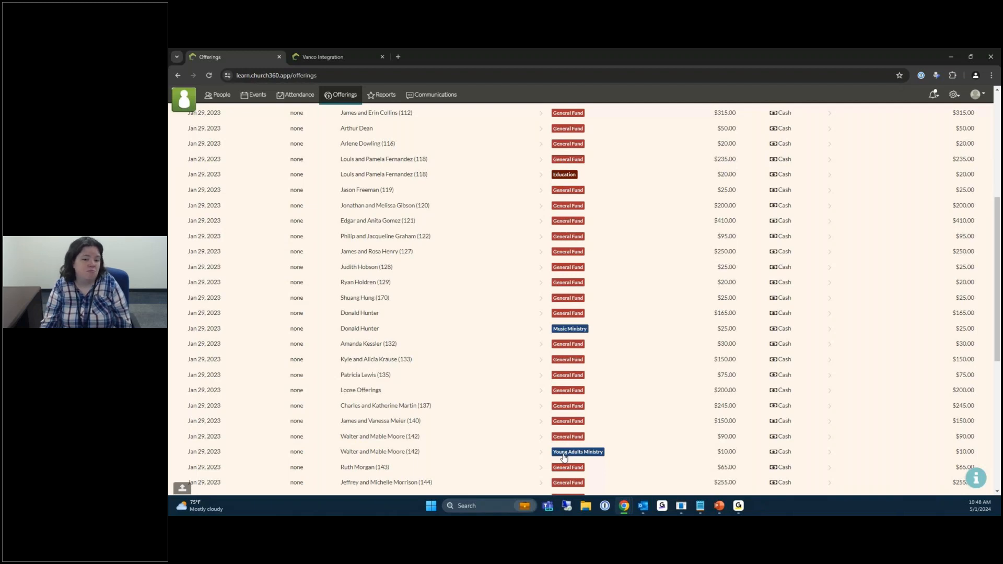
click(563, 452)
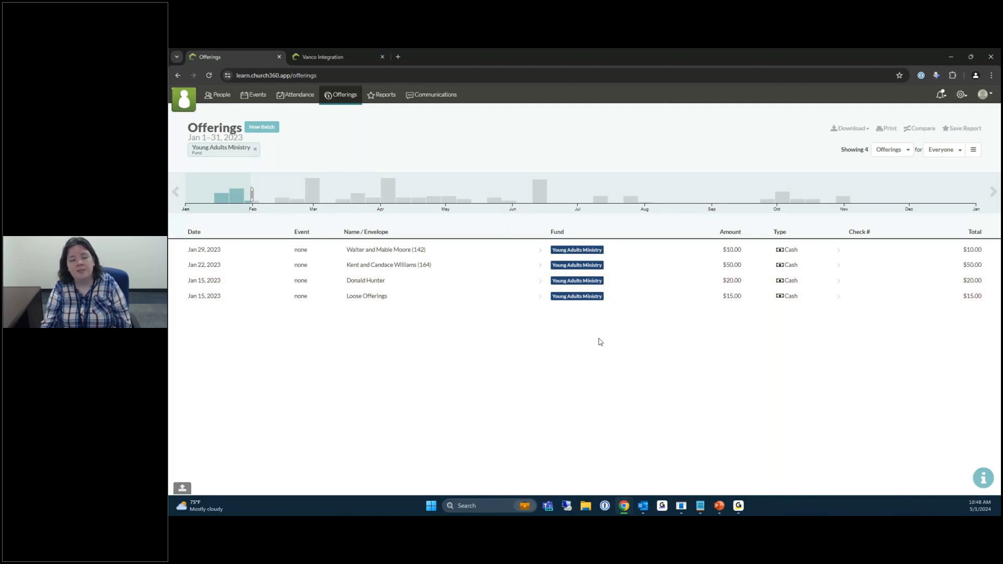
click(255, 149)
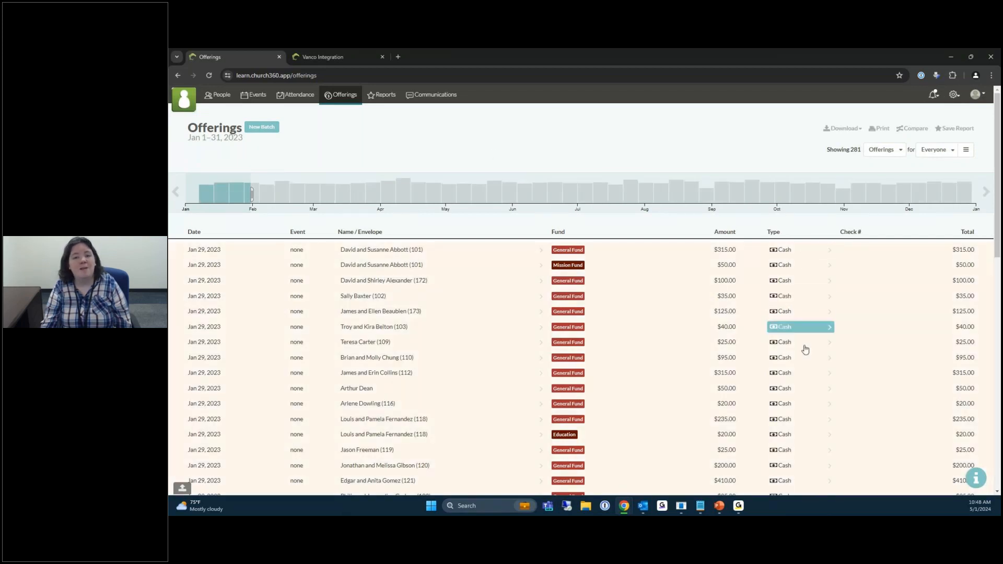
scroll(805, 394, down, 3)
scroll(805, 396, down, 10)
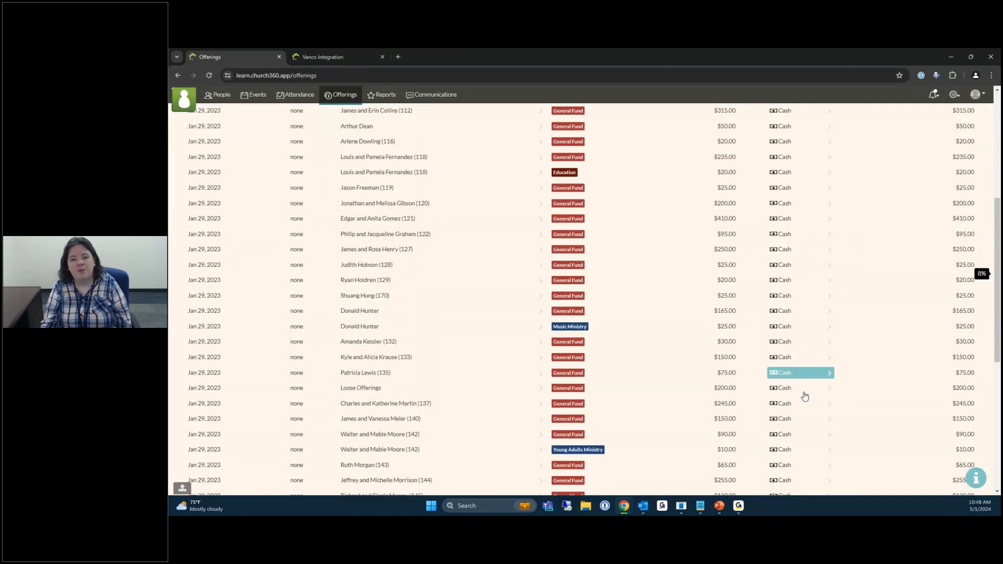
scroll(804, 396, down, 12)
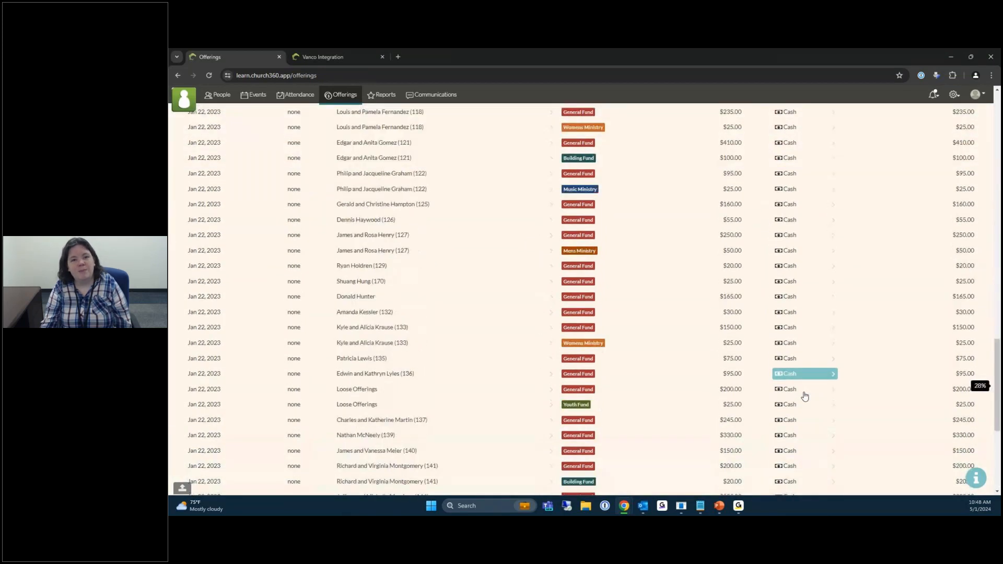
scroll(804, 396, down, 5)
scroll(850, 424, up, 20)
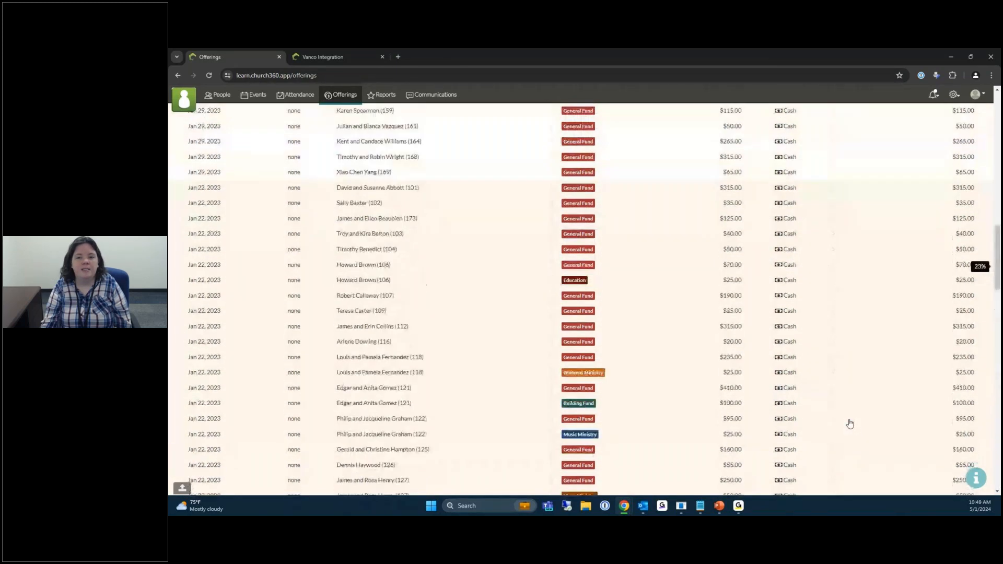
scroll(850, 424, up, 3)
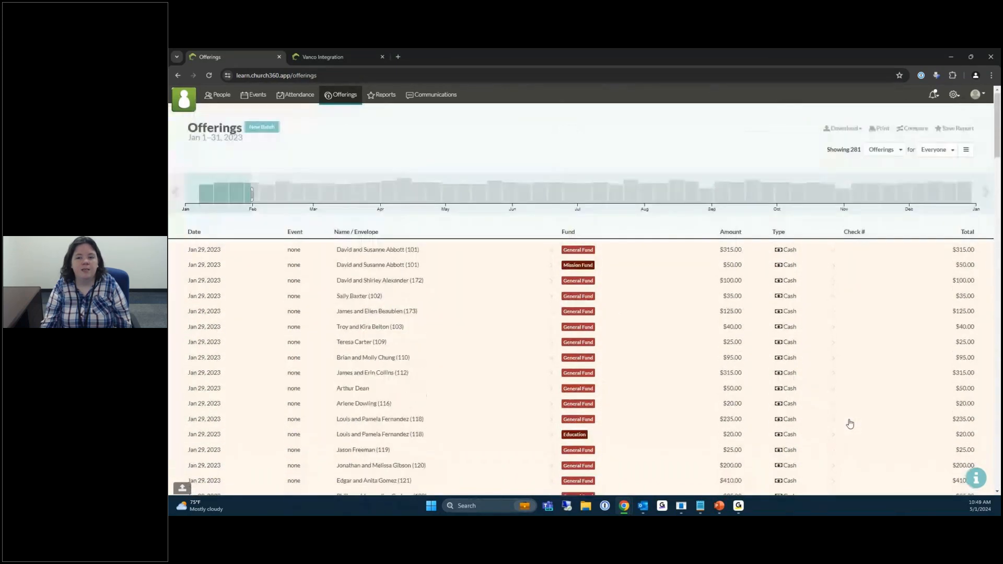
drag(996, 151, 996, 209)
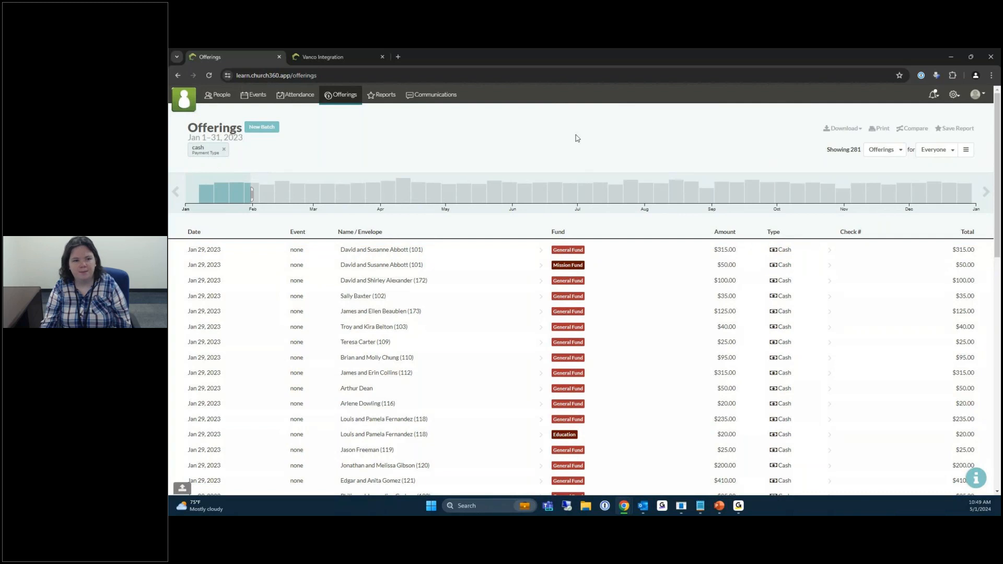
click(225, 151)
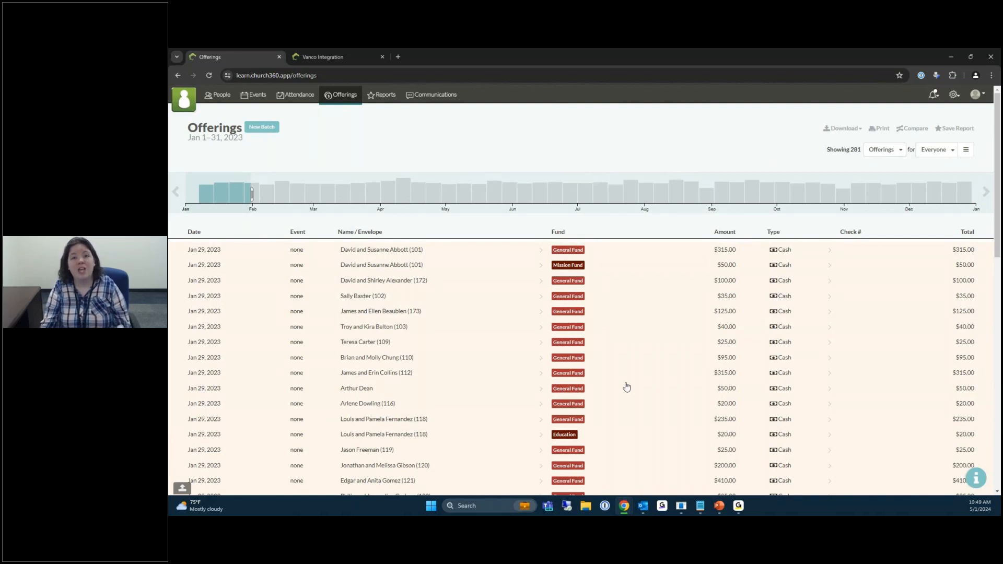
Move the offerings timeline forward two years, then back one year to the current year.
click(982, 201)
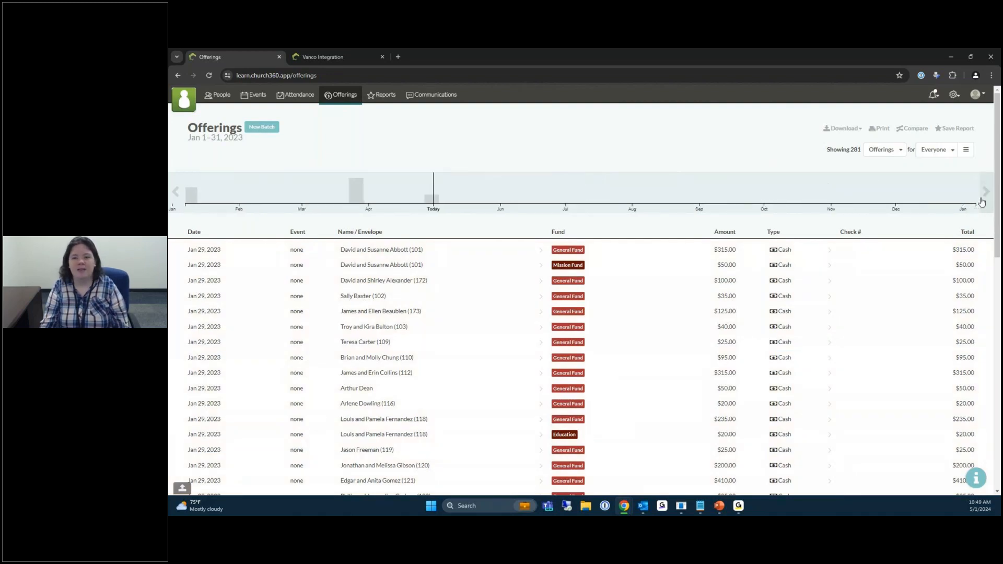
click(982, 201)
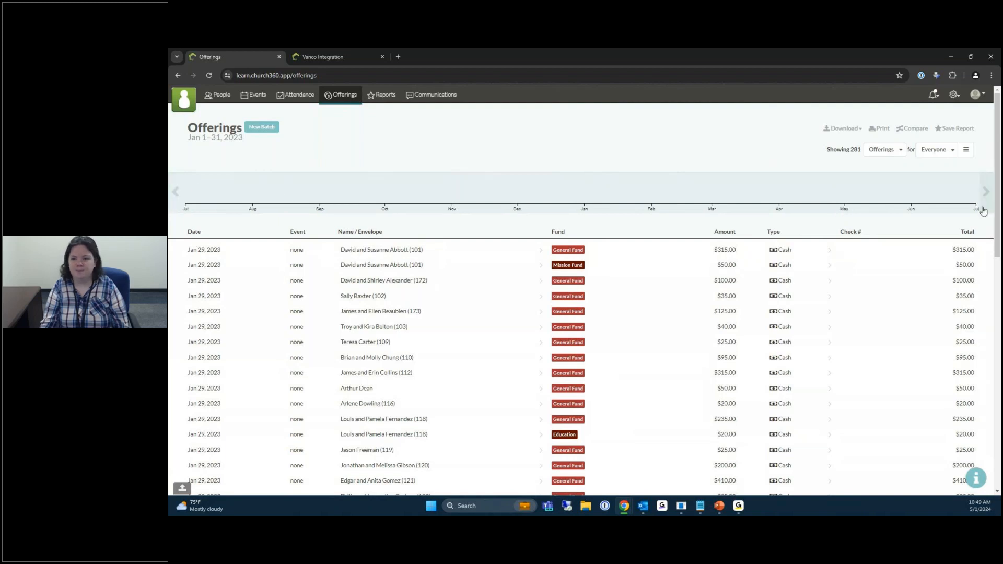
click(176, 192)
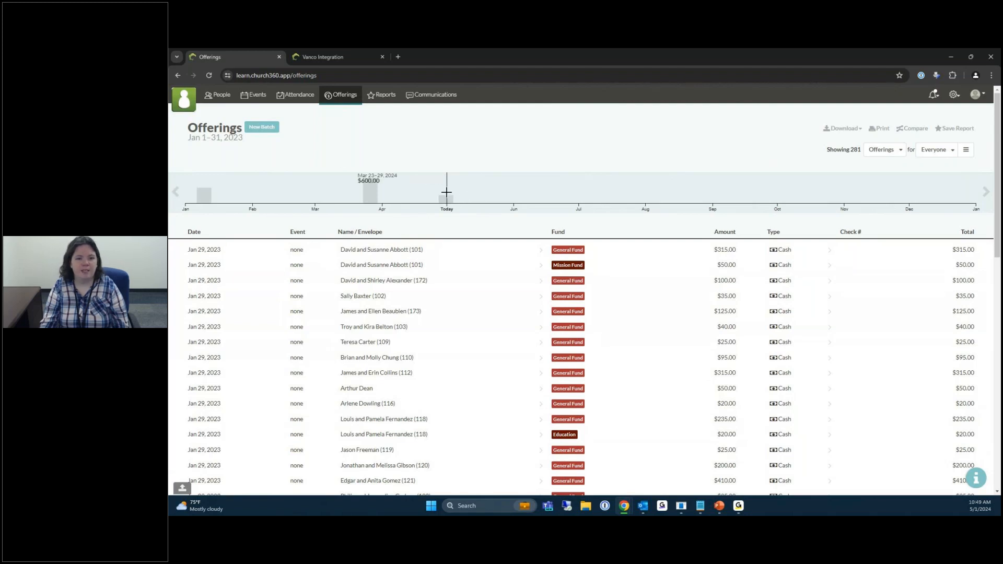
Select late January through Today on the timeline to list the last 118 days' 8 offerings.
drag(470, 195, 191, 194)
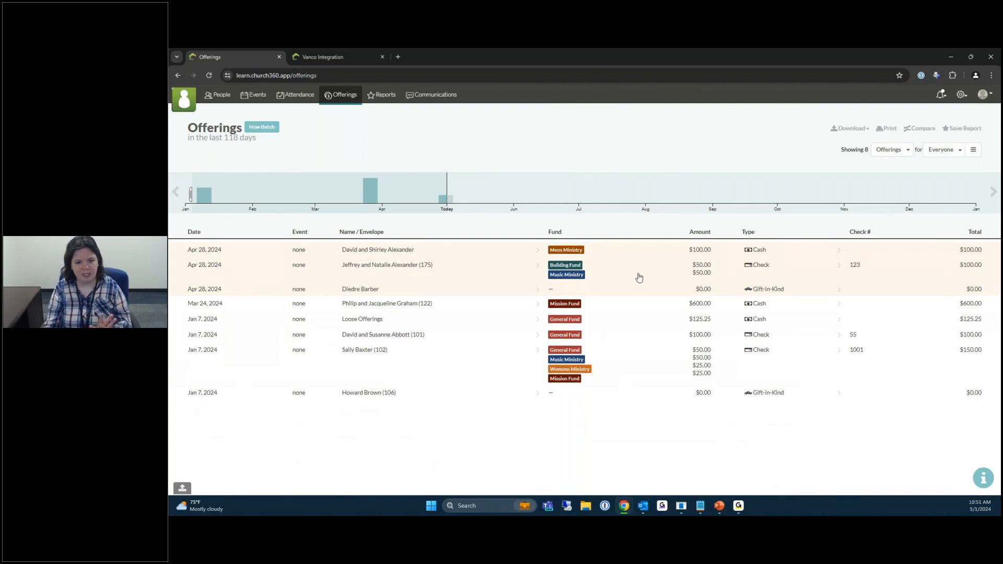
click(253, 271)
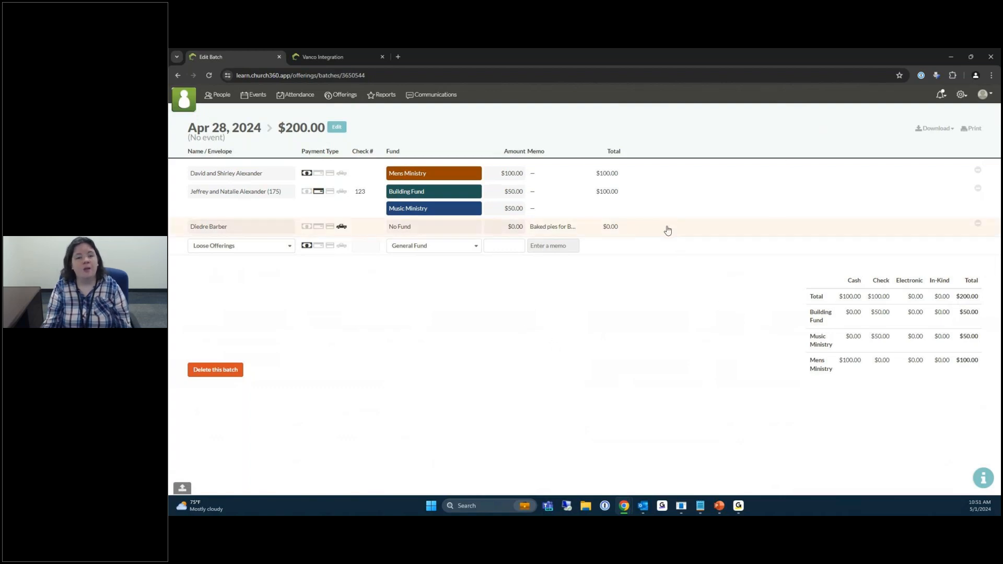
Remove and confirm deletion of the $0.00 gift-in-kind line in the Apr 28, 2024 batch.
click(977, 225)
click(955, 228)
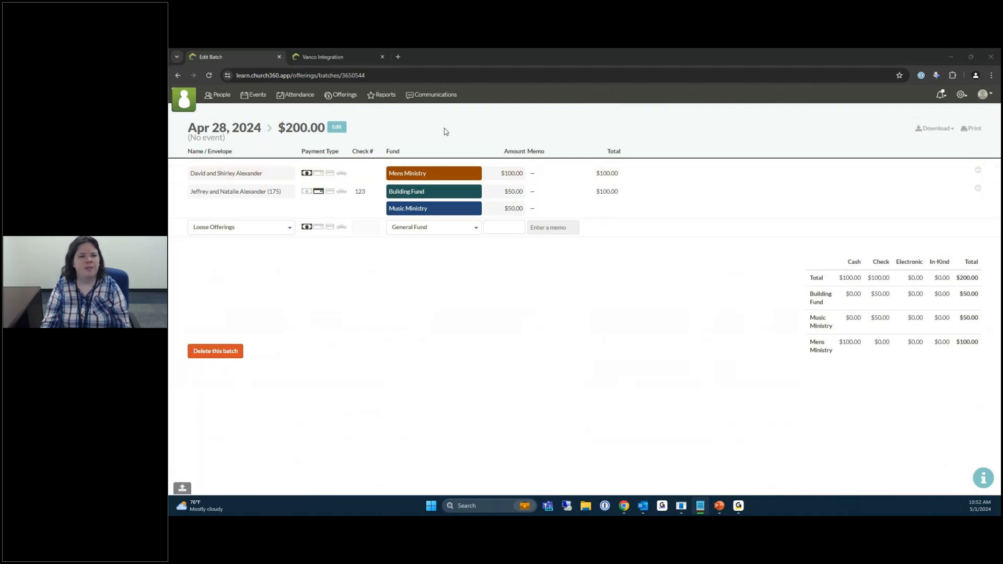
click(335, 58)
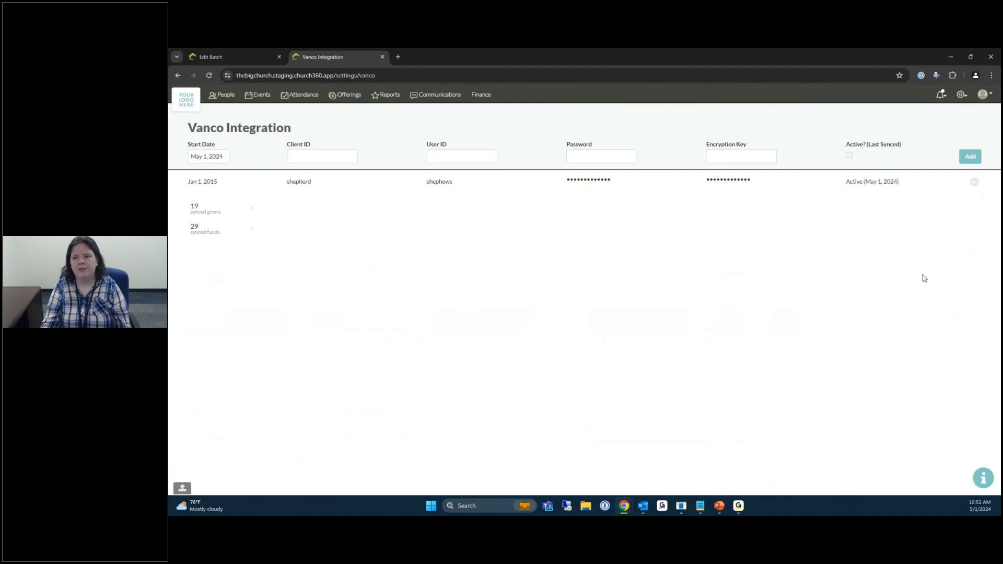
Open the Vanco Integration settings page, showing 19 synced givers and 29 synced funds.
click(962, 102)
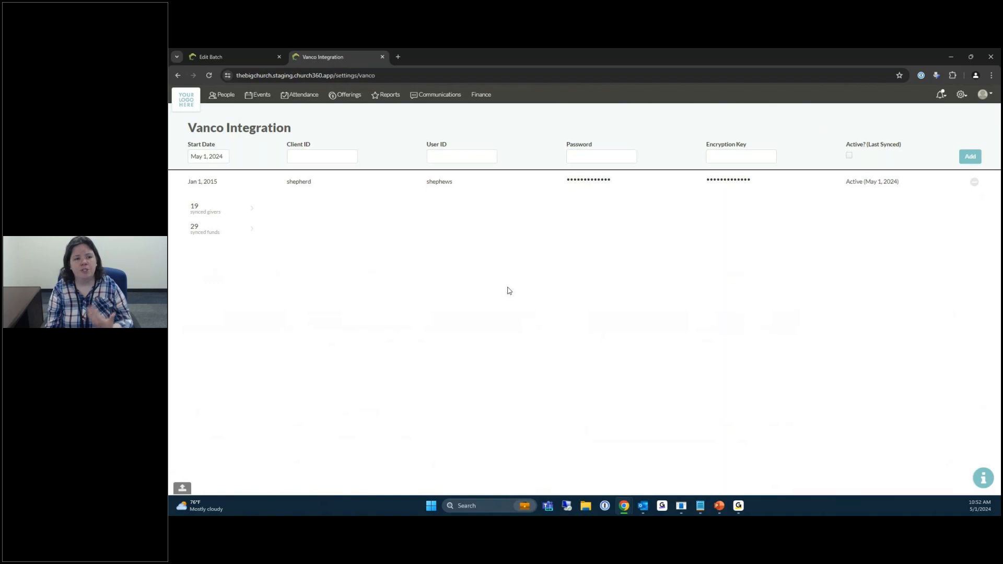
Set the Vanco sync start date to Jan 1, 2024, then open the 19 synced givers list.
click(207, 157)
click(195, 173)
click(194, 173)
click(195, 173)
click(195, 173)
click(208, 197)
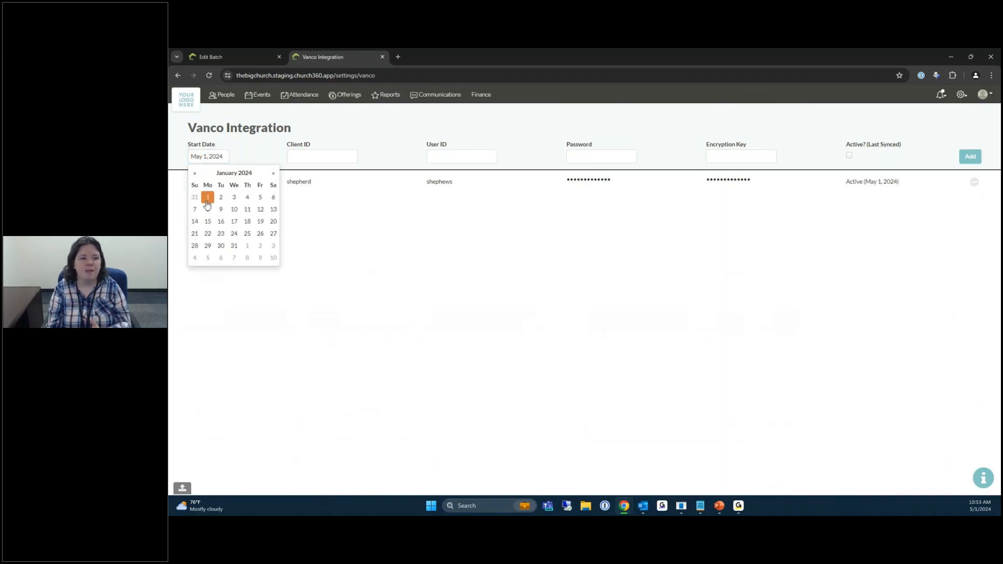
click(324, 129)
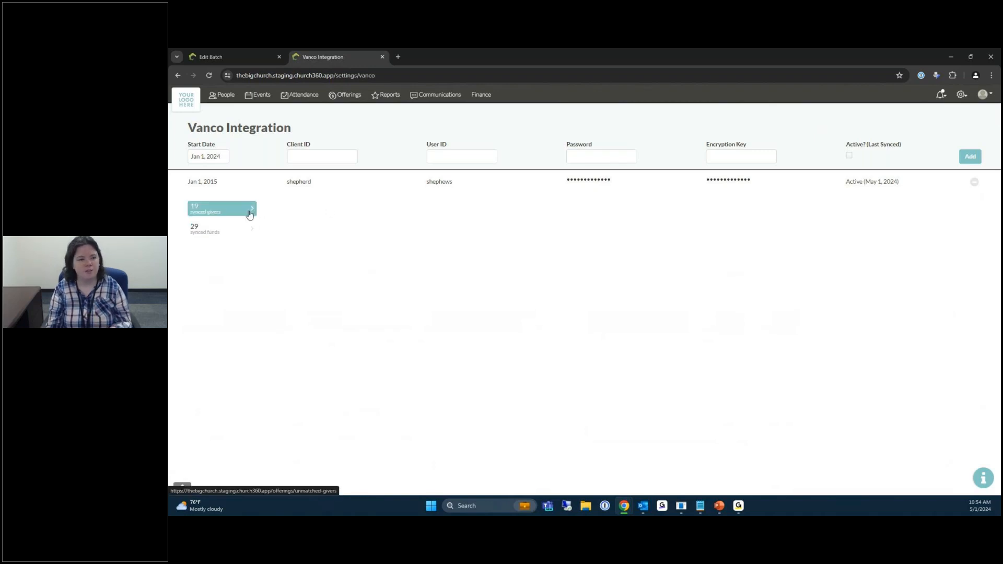
click(218, 211)
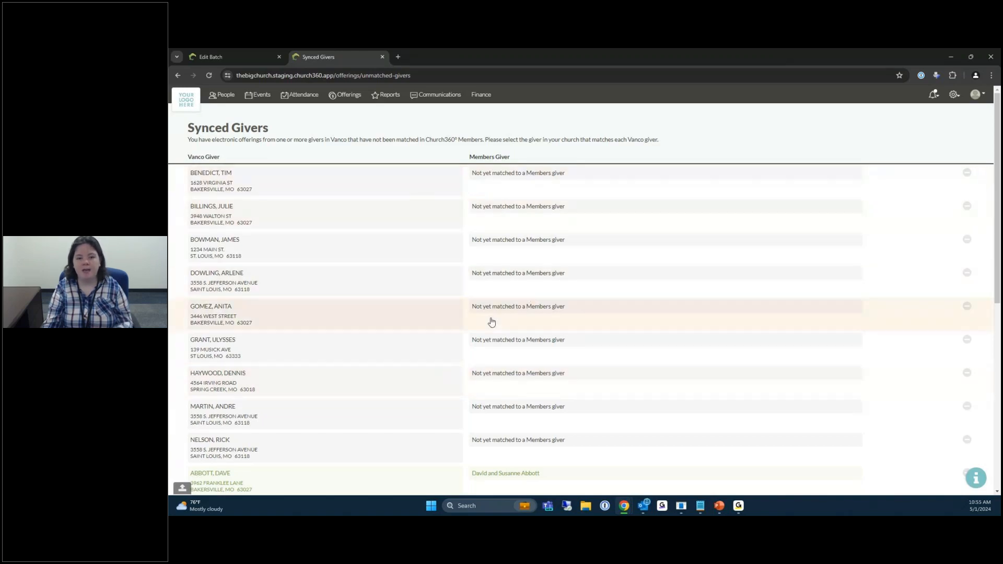
scroll(492, 320, down, 2)
scroll(491, 322, down, 1)
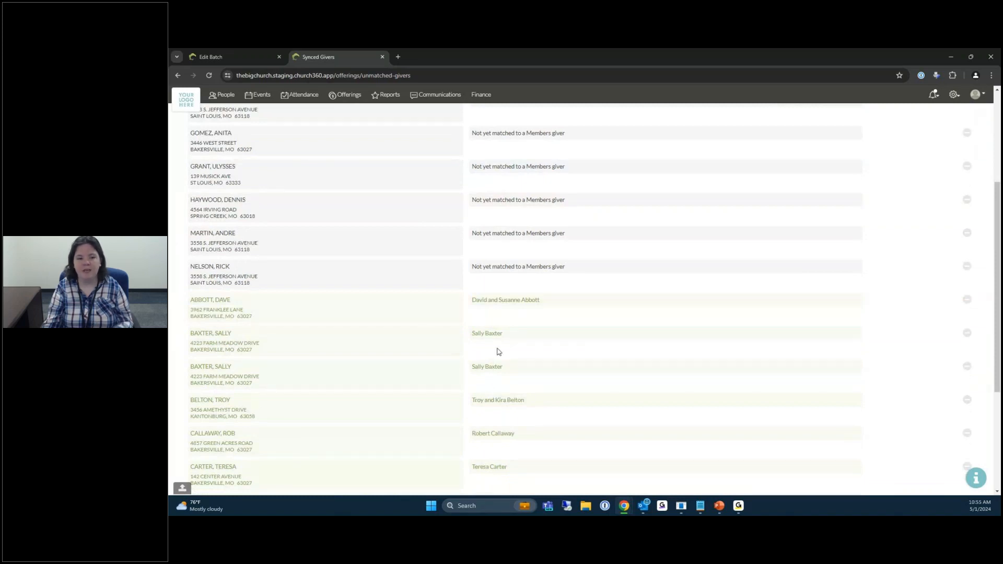
scroll(499, 352, up, 4)
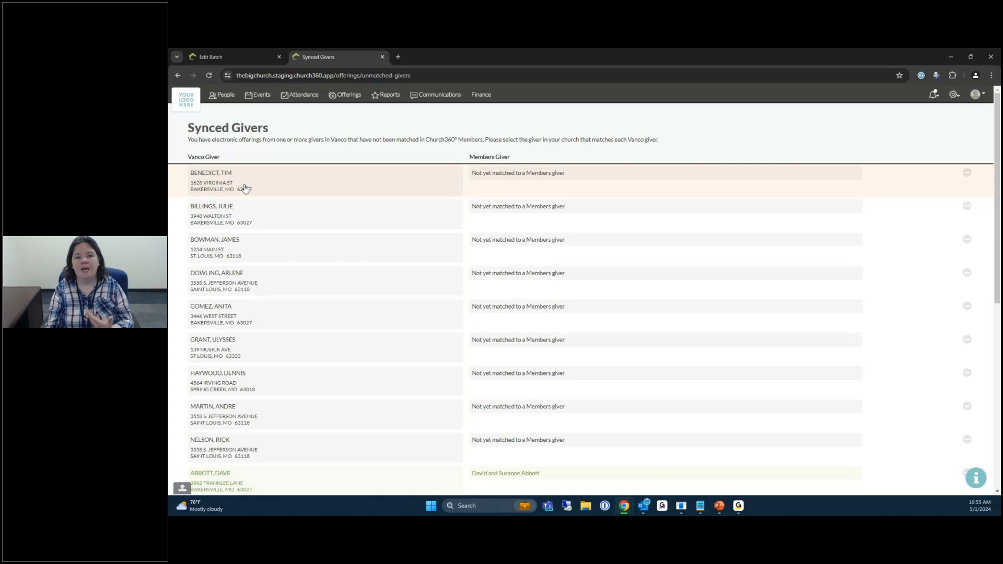
Link the first unmatched Vanco giver to its matching Members giver found by search.
click(514, 178)
click(495, 181)
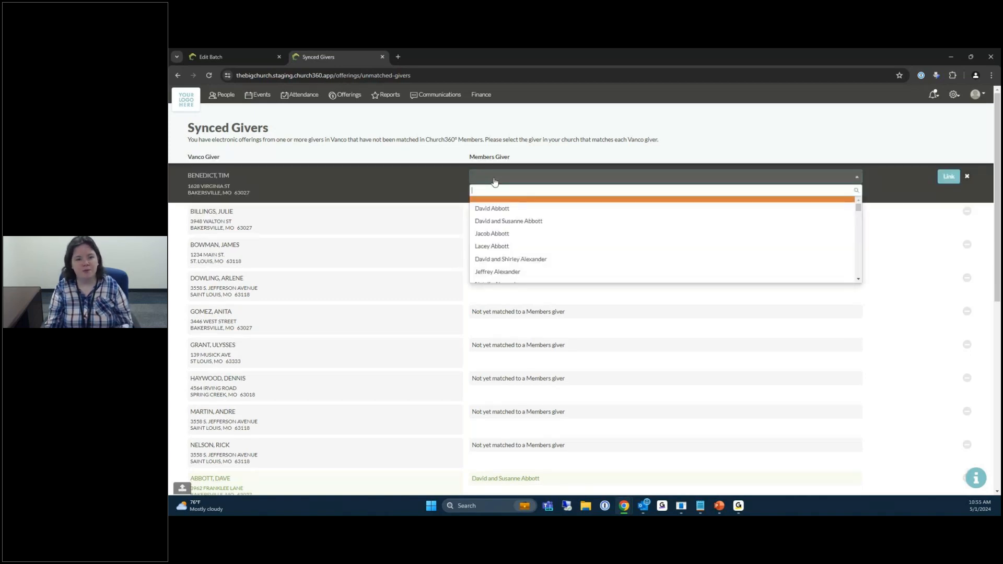
text(tim)
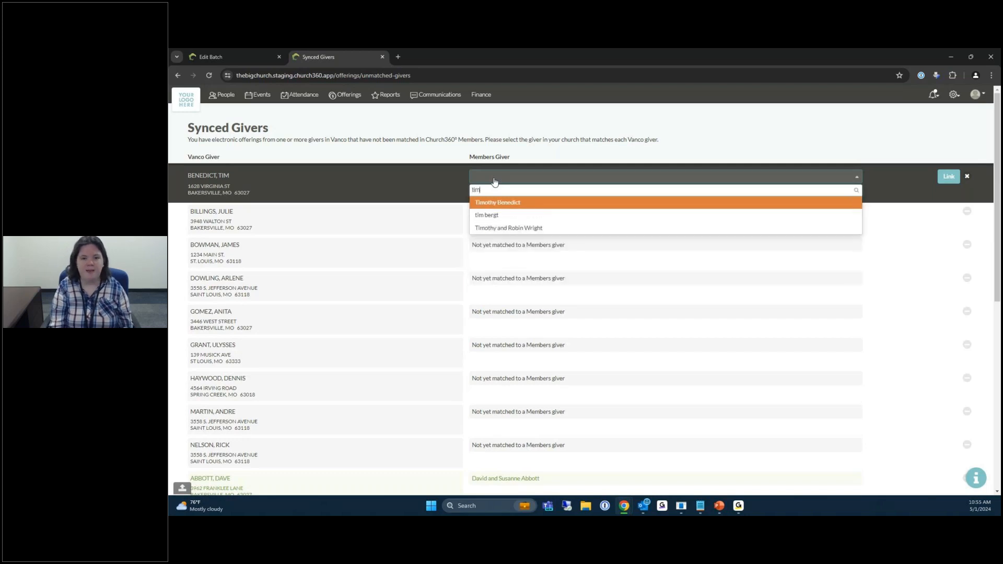
click(507, 208)
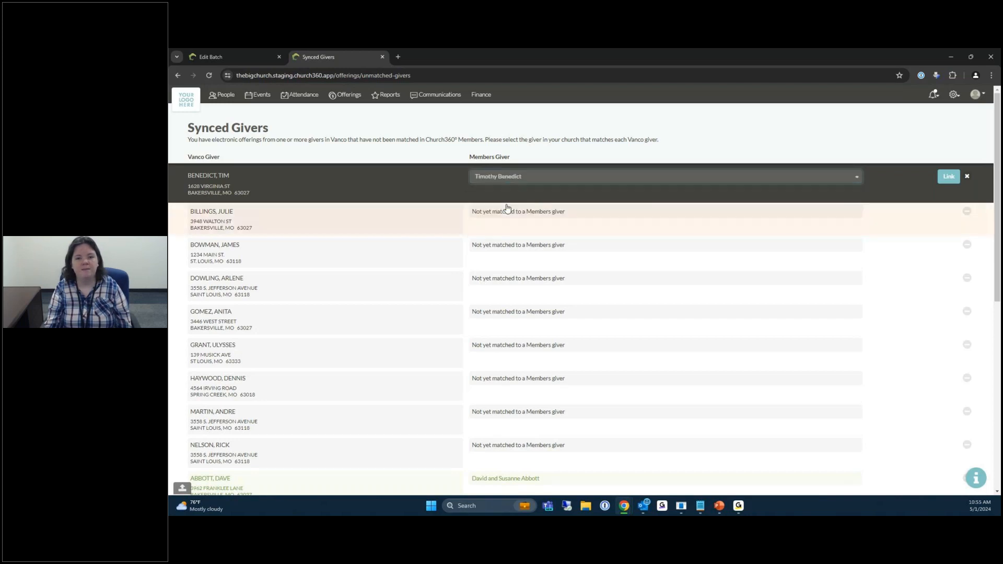
click(947, 178)
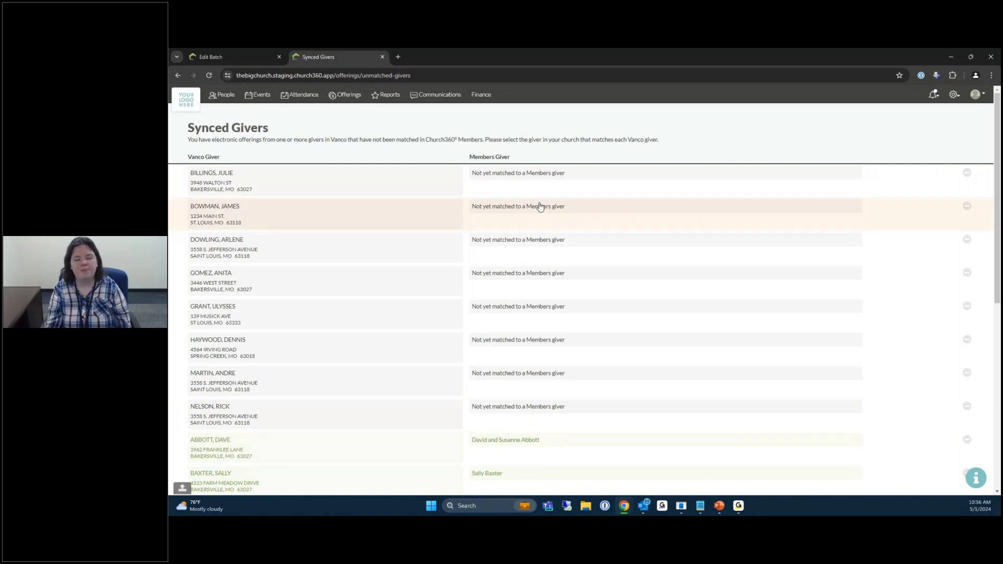
Link the second unmatched Vanco giver to its matching Members giver.
click(516, 173)
click(516, 177)
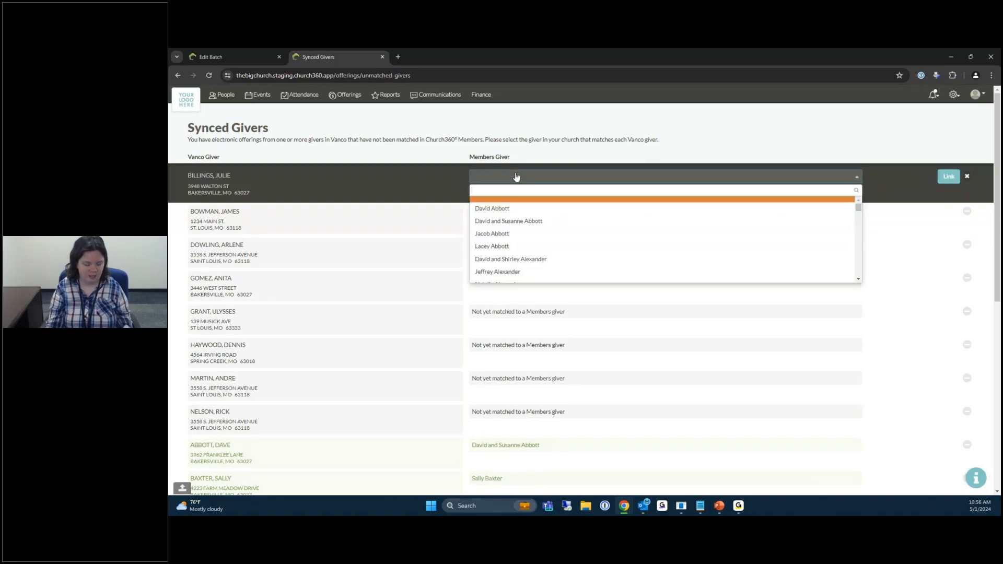
text(bi)
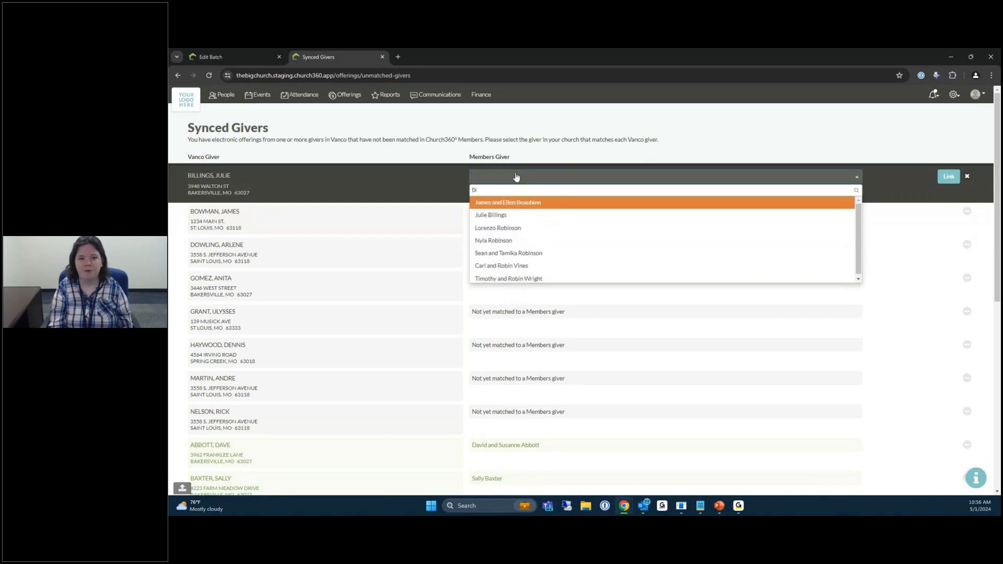
key(Down)
key(Return)
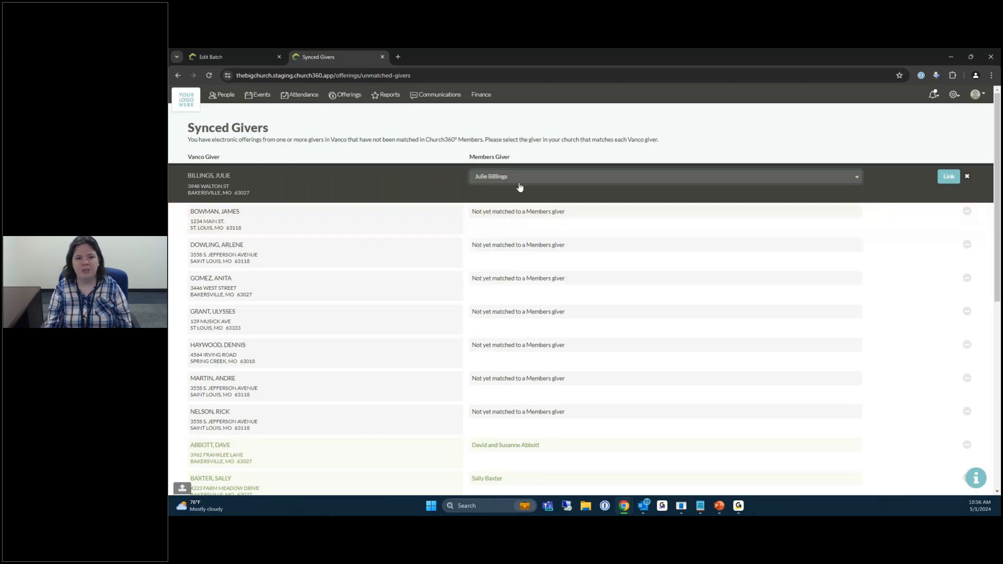
click(943, 178)
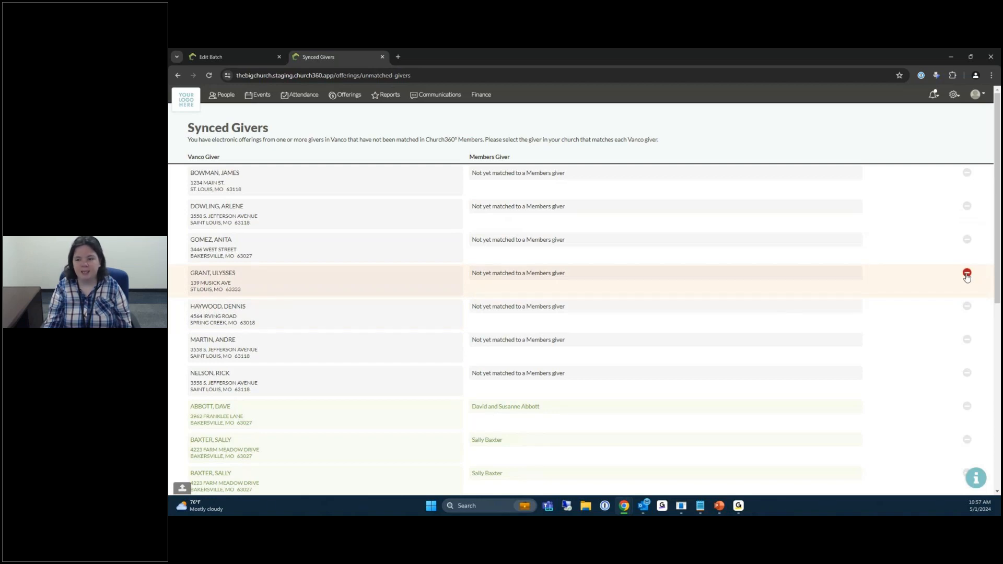
click(968, 274)
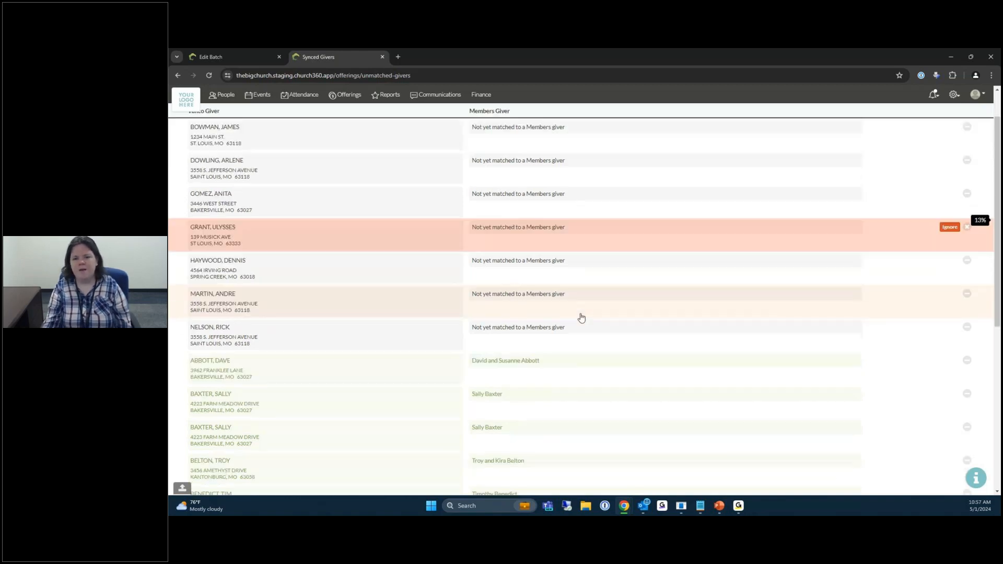
scroll(581, 317, down, 5)
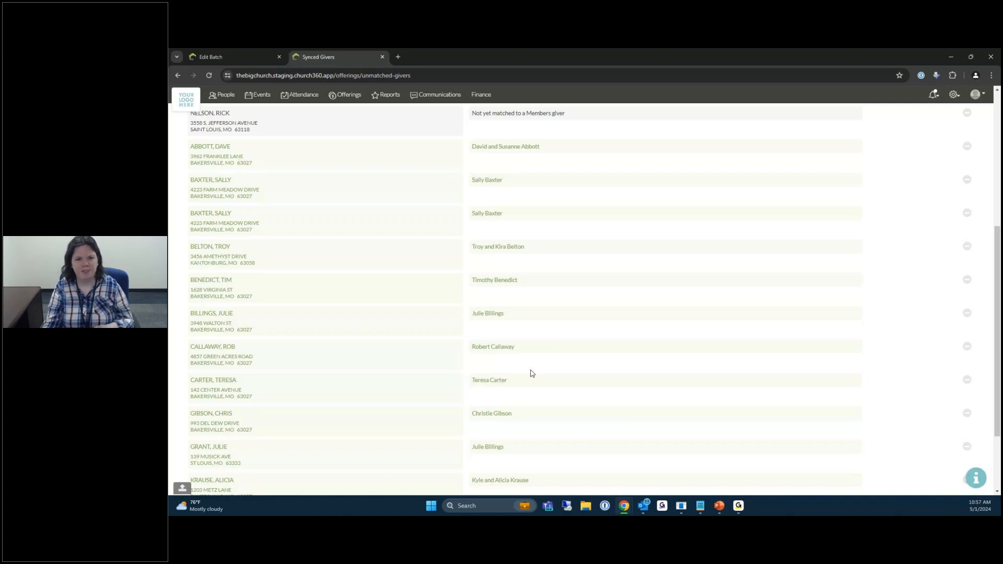
scroll(532, 373, down, 1)
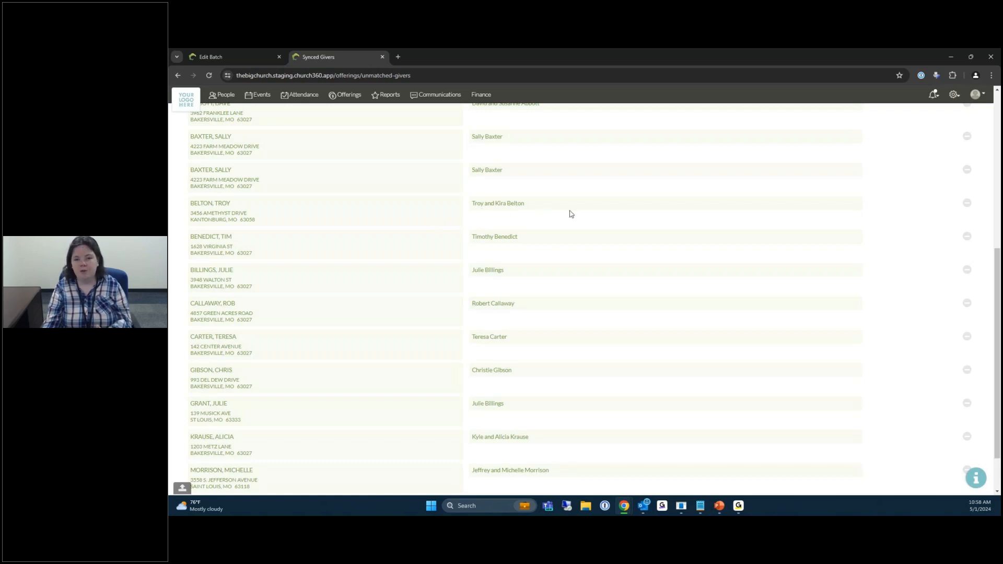
Unlink the Vanco giver's existing couple match.
click(967, 203)
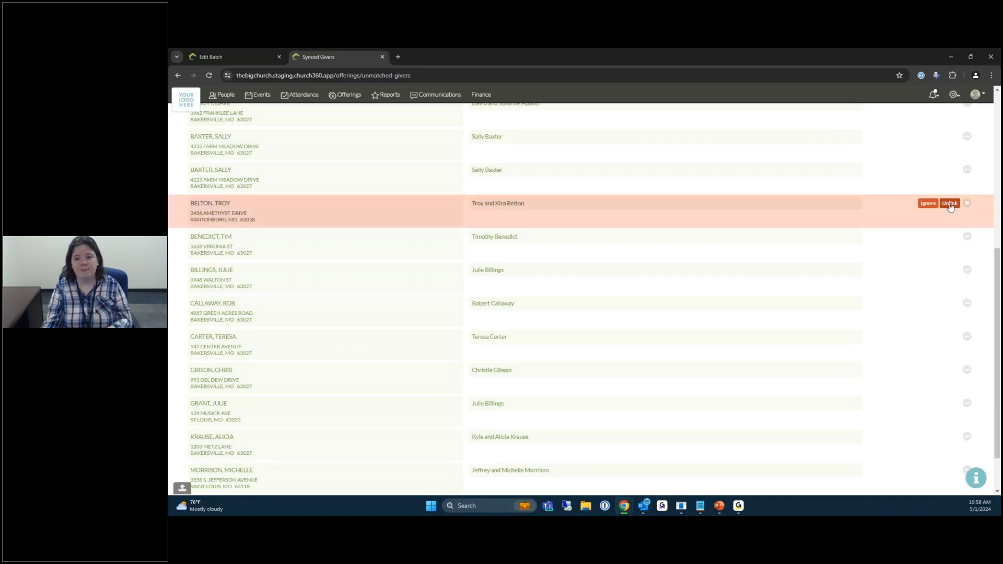
click(950, 204)
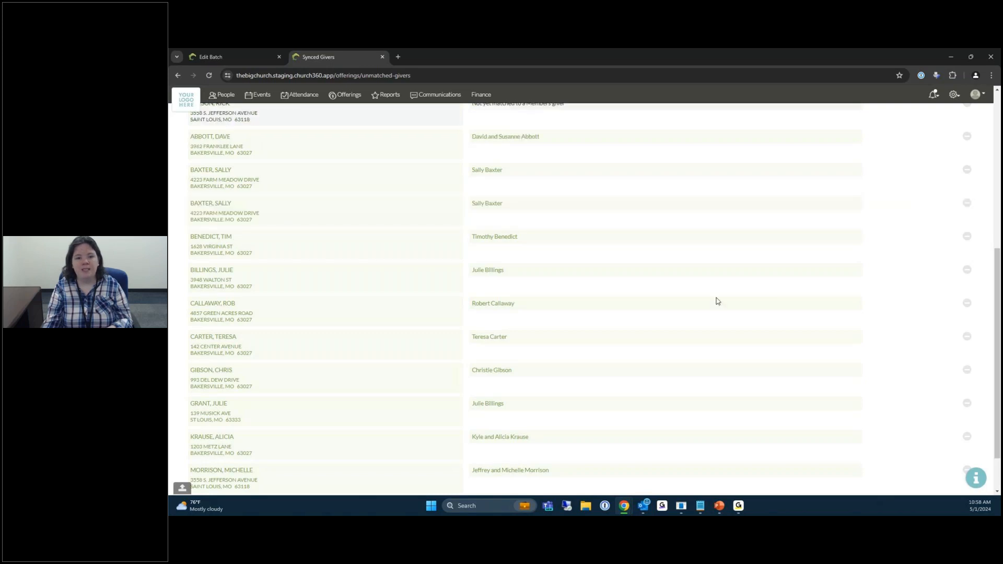
scroll(717, 302, up, 4)
scroll(358, 338, up, 3)
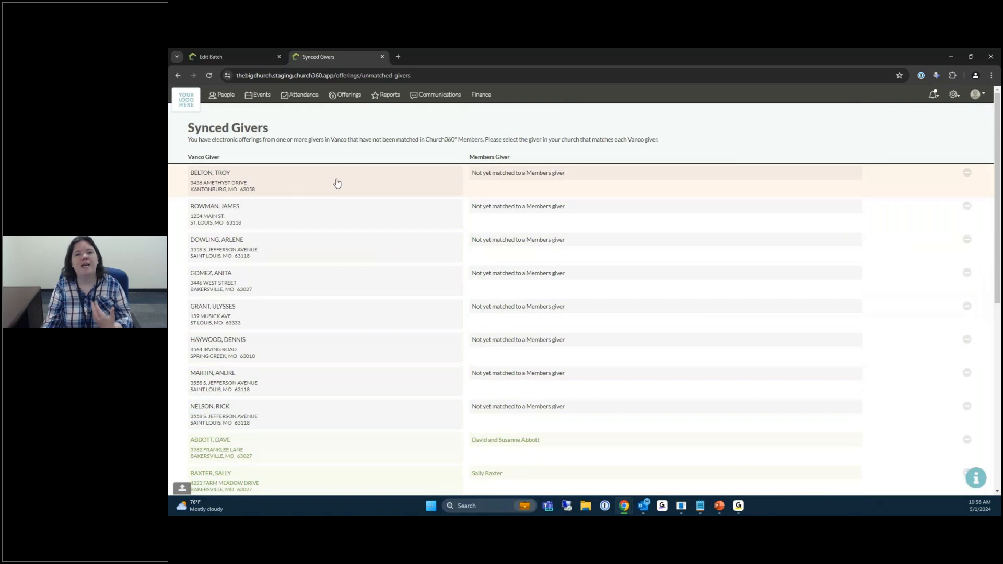
Relink that Vanco giver to the correct individual Members giver found by search.
click(505, 180)
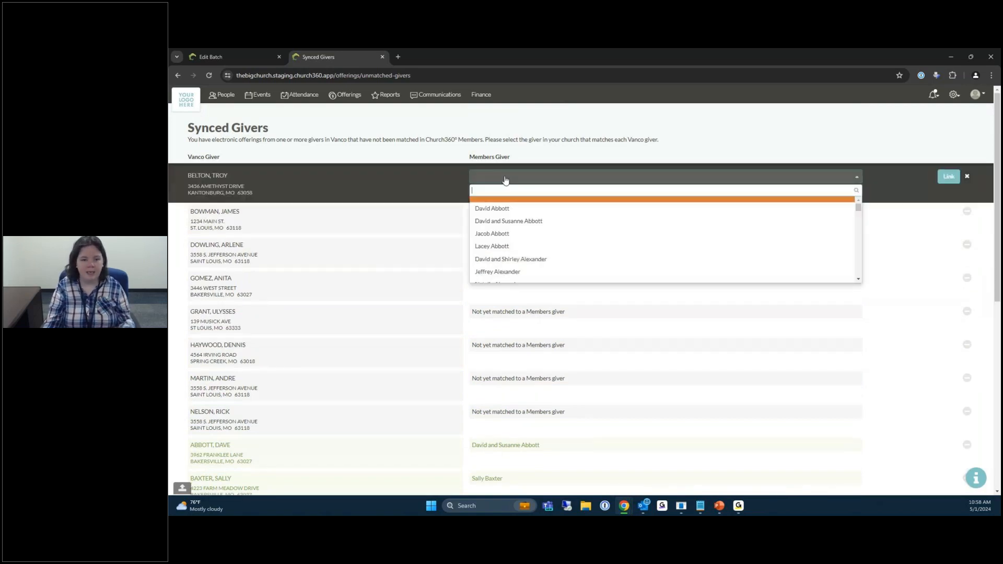
text(troy)
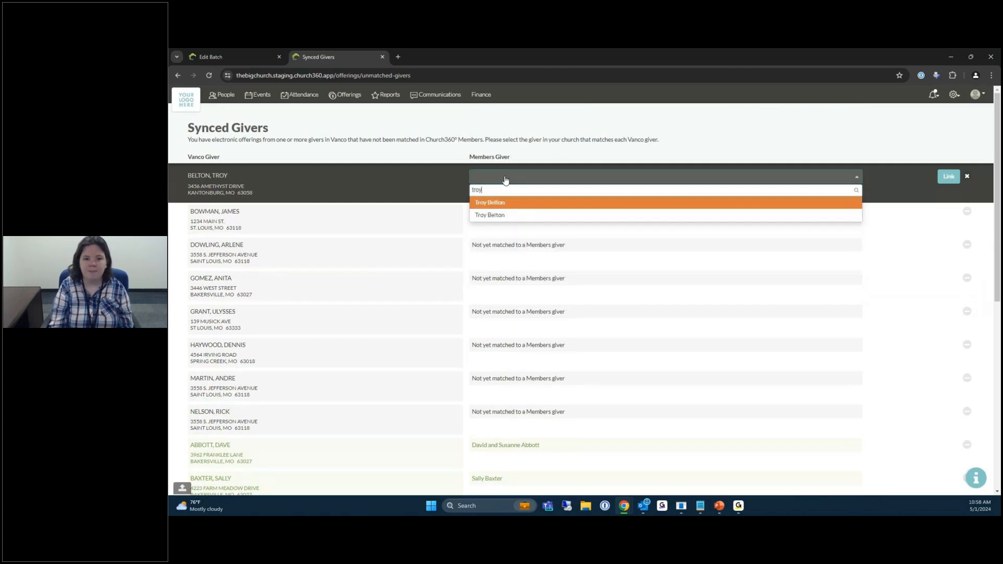
click(506, 204)
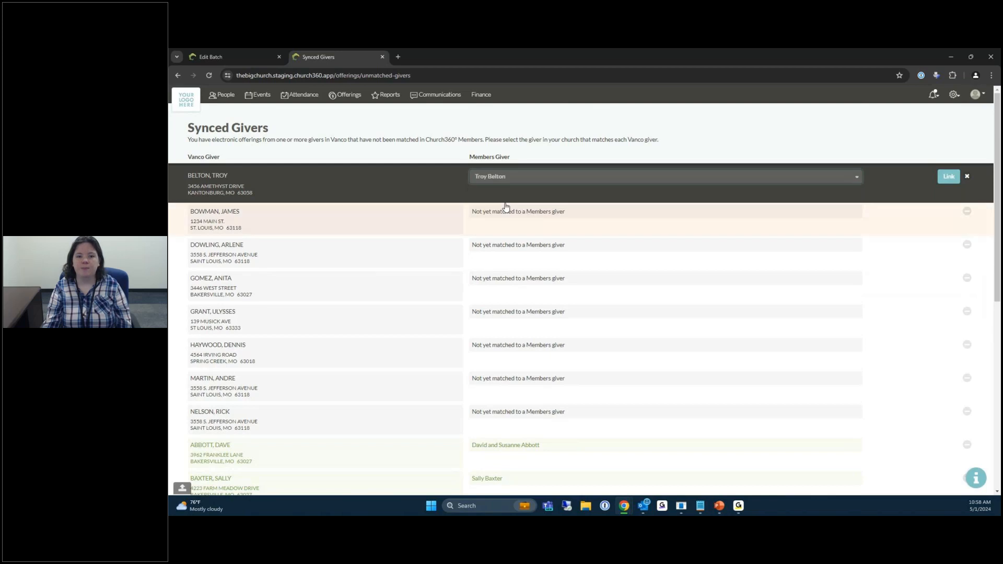
click(947, 178)
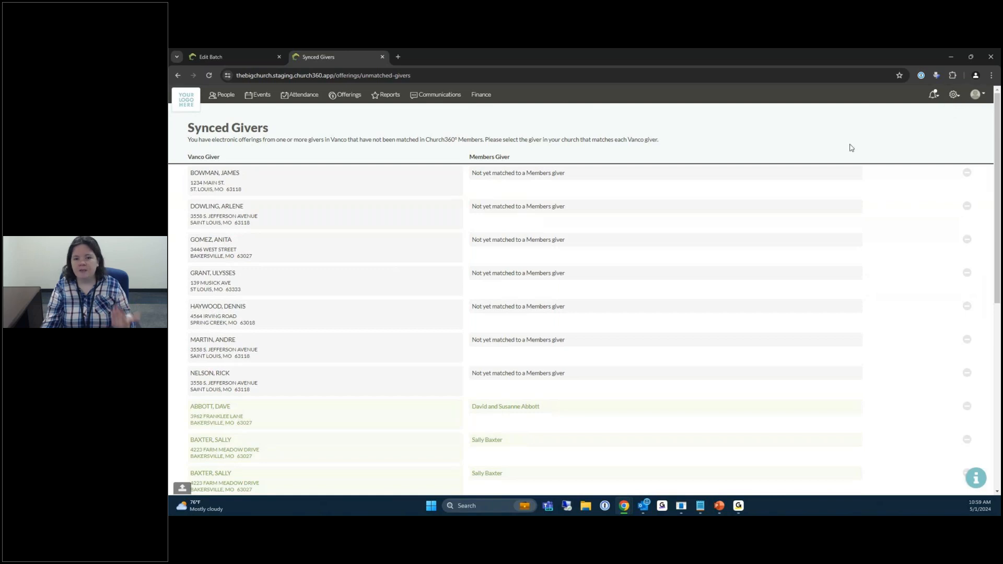
click(954, 95)
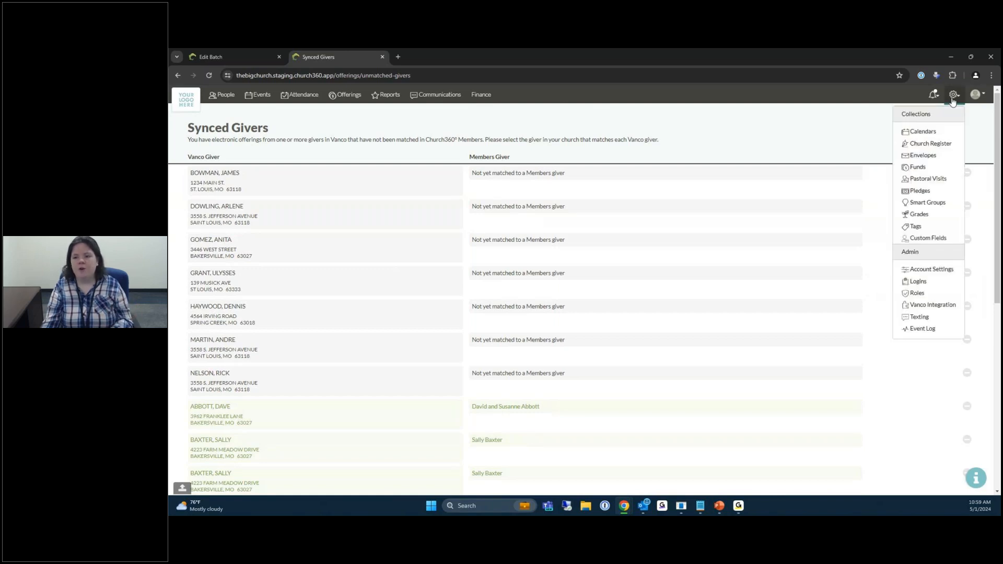
Go to Vanco Integration settings and open the Synced Funds list awaiting matching.
click(935, 307)
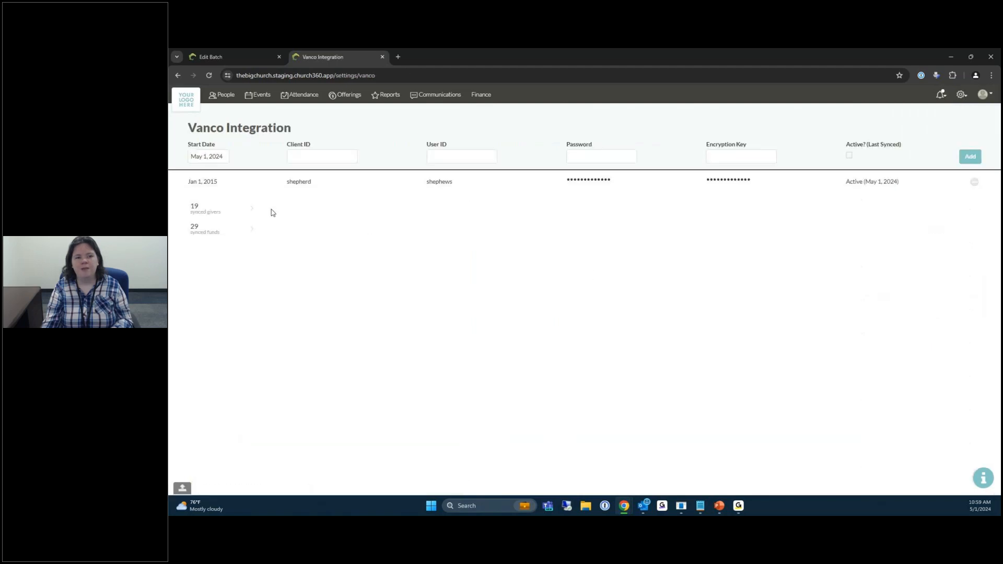
click(219, 234)
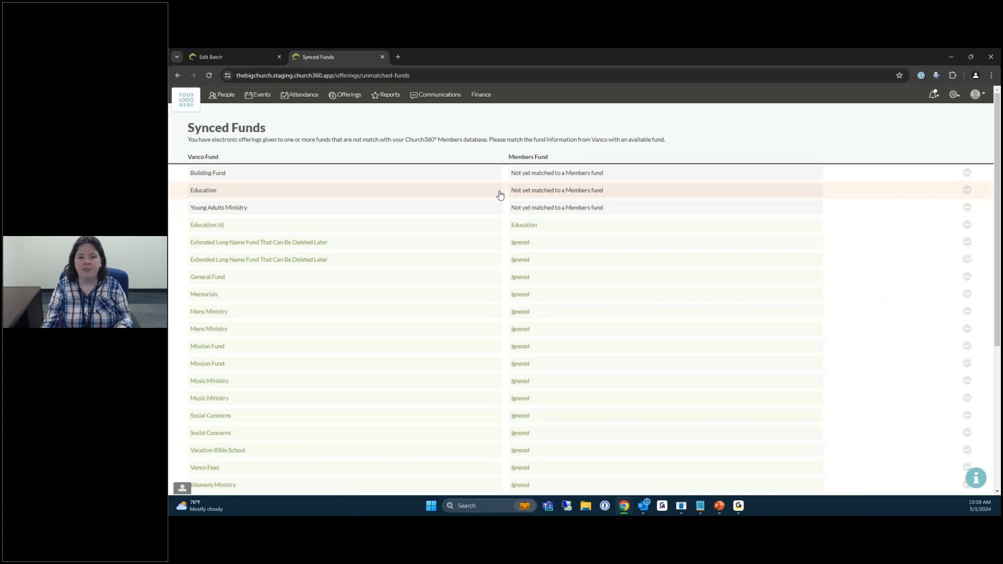
Match the Vanco Building Fund to the Members Building Fund and save the link.
click(551, 176)
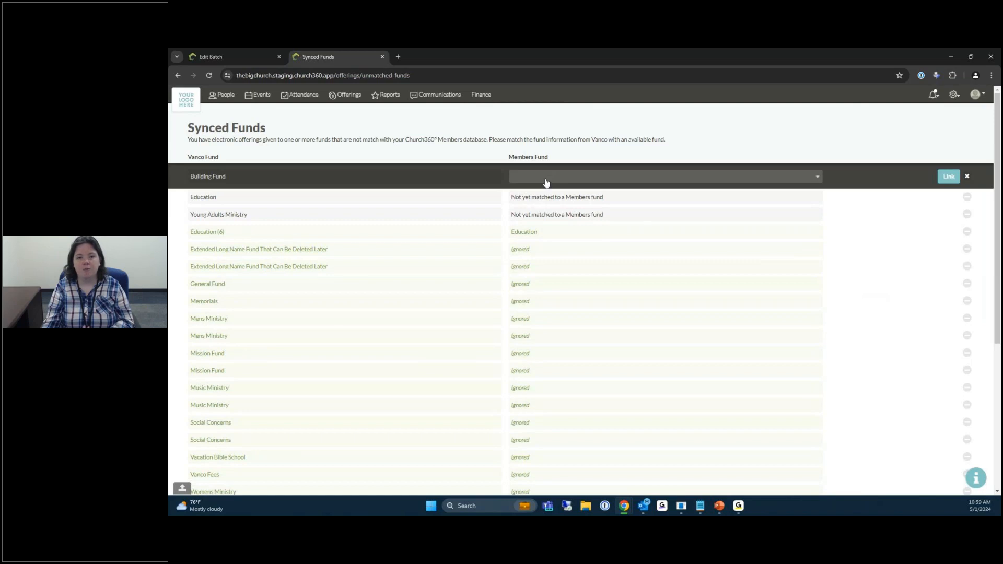
click(546, 182)
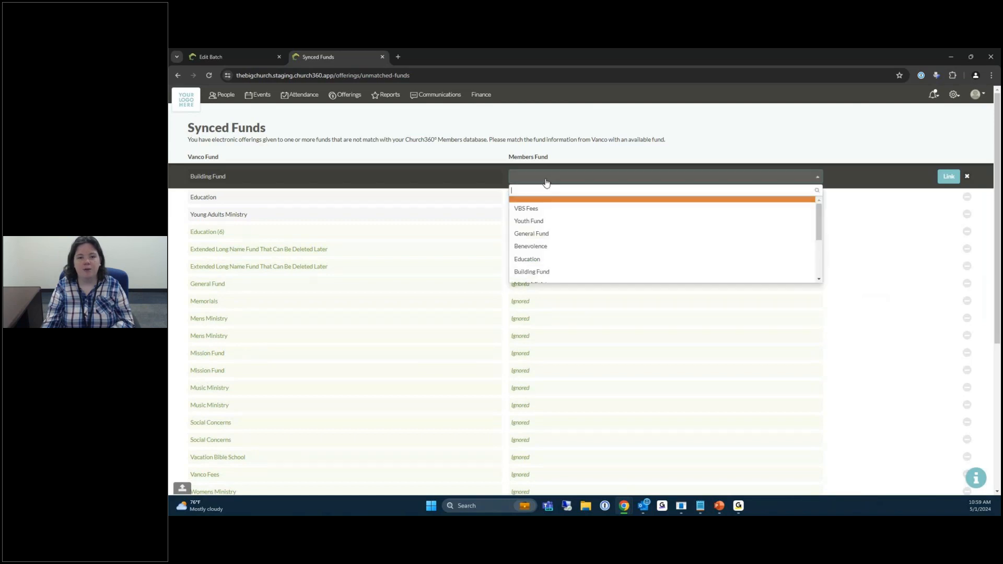
click(537, 273)
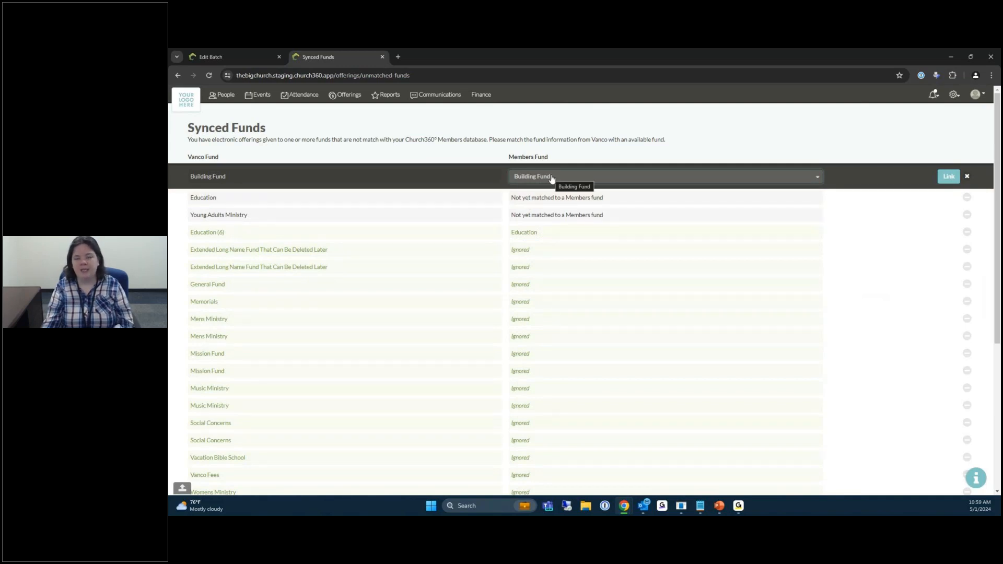
click(949, 176)
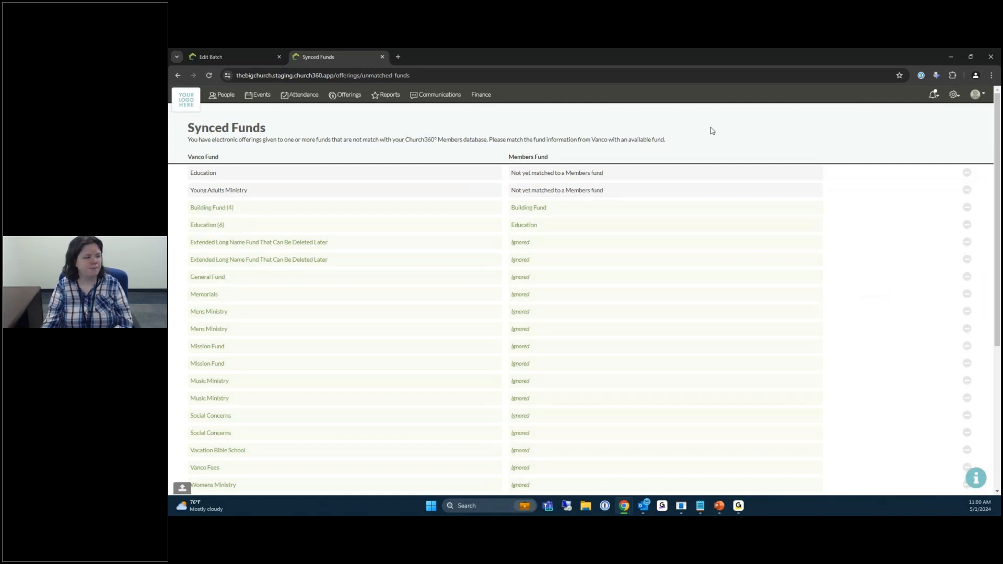
Return to Chrome and close the Synced Funds page, back on Edit Batch.
key(alt+Tab)
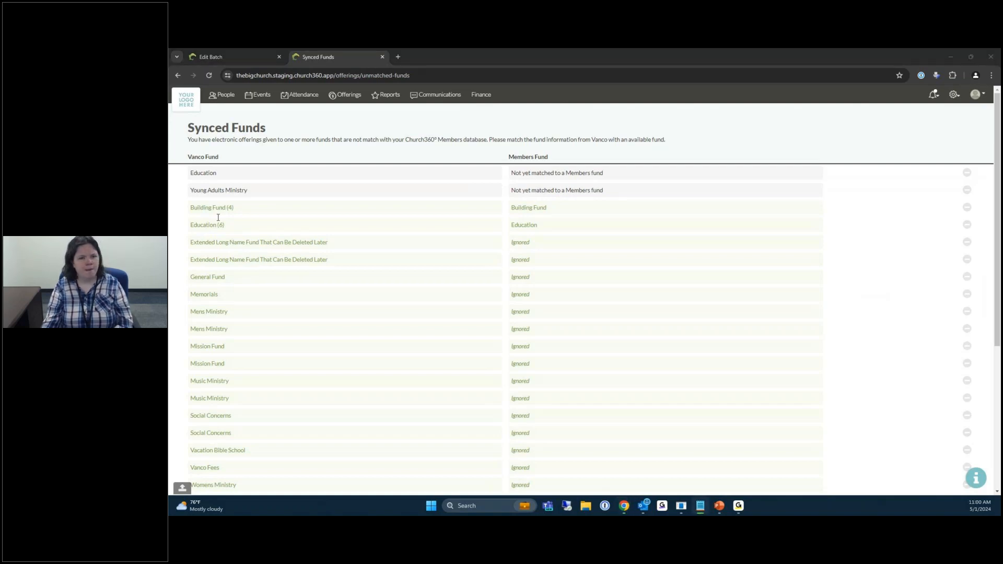
click(660, 130)
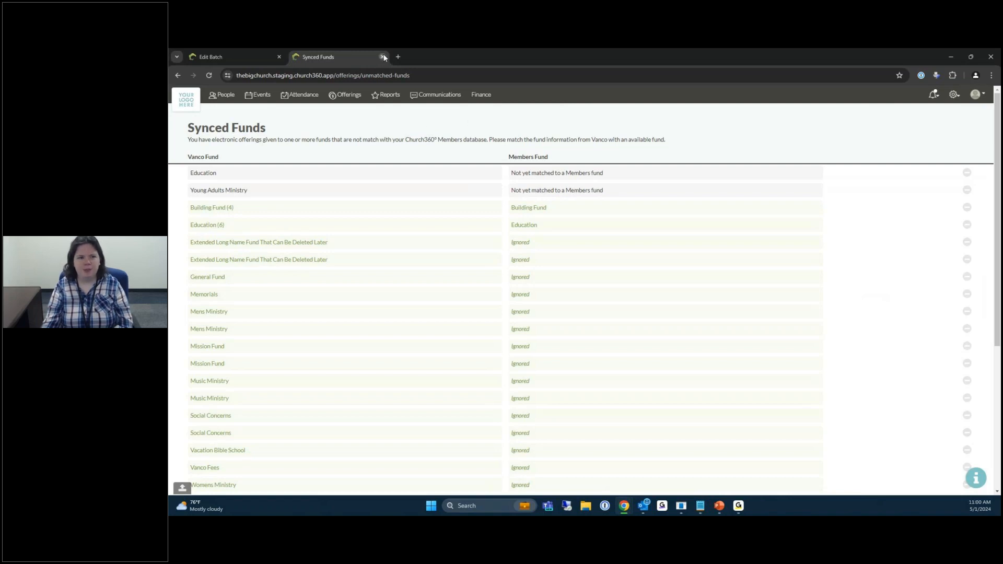
click(383, 57)
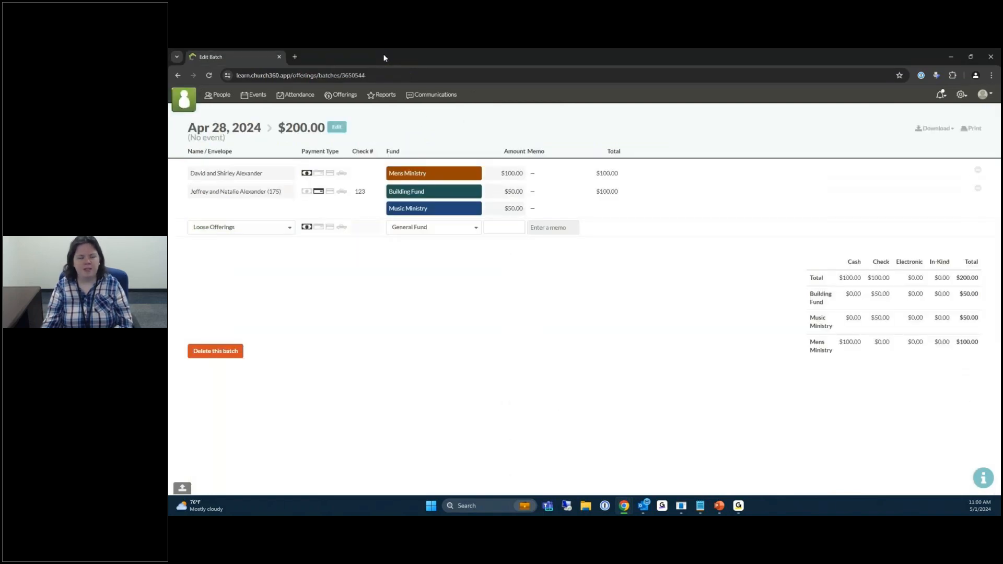
Show the People list of 198 individuals and open the Members group dropdown.
click(215, 97)
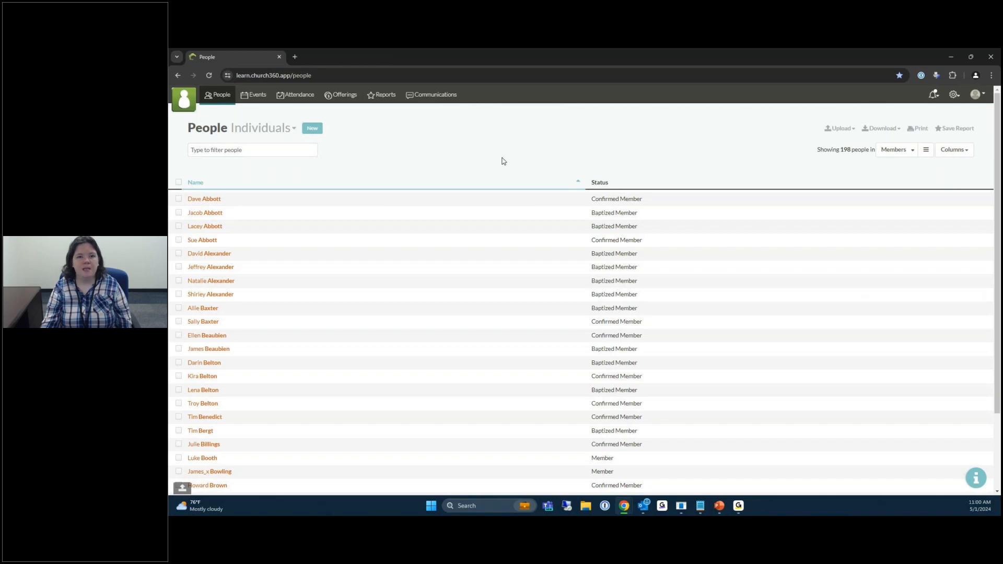
click(238, 150)
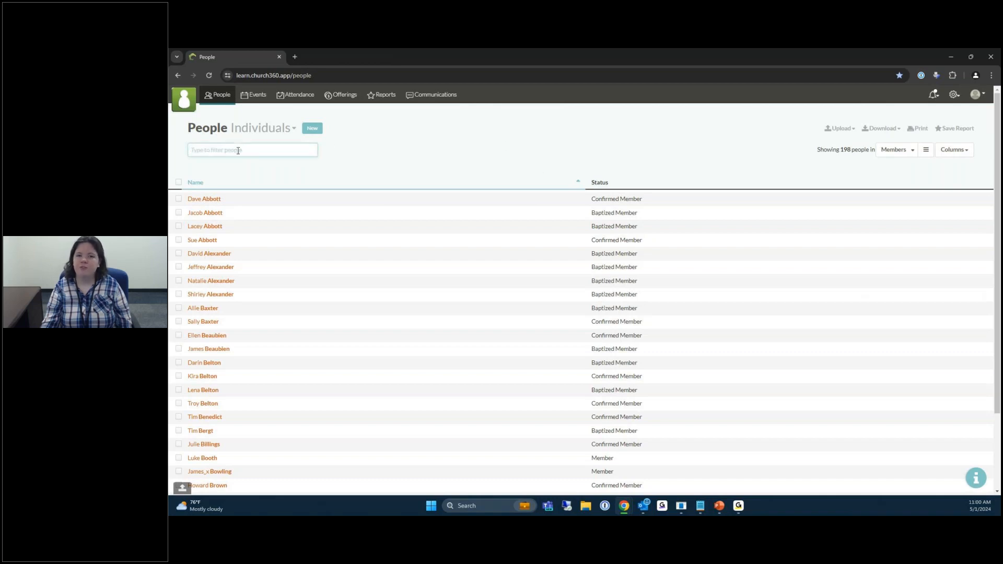
click(718, 154)
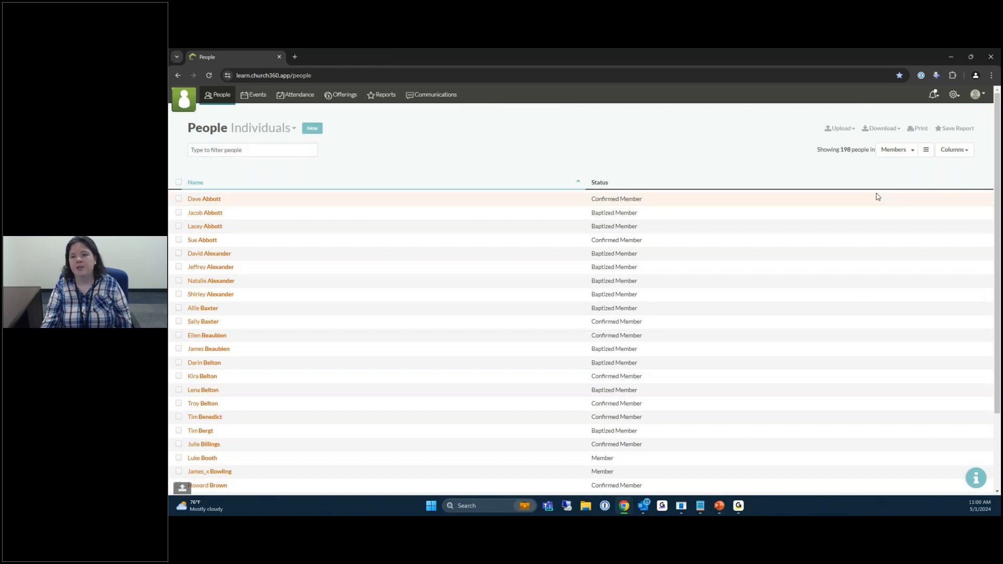
click(906, 152)
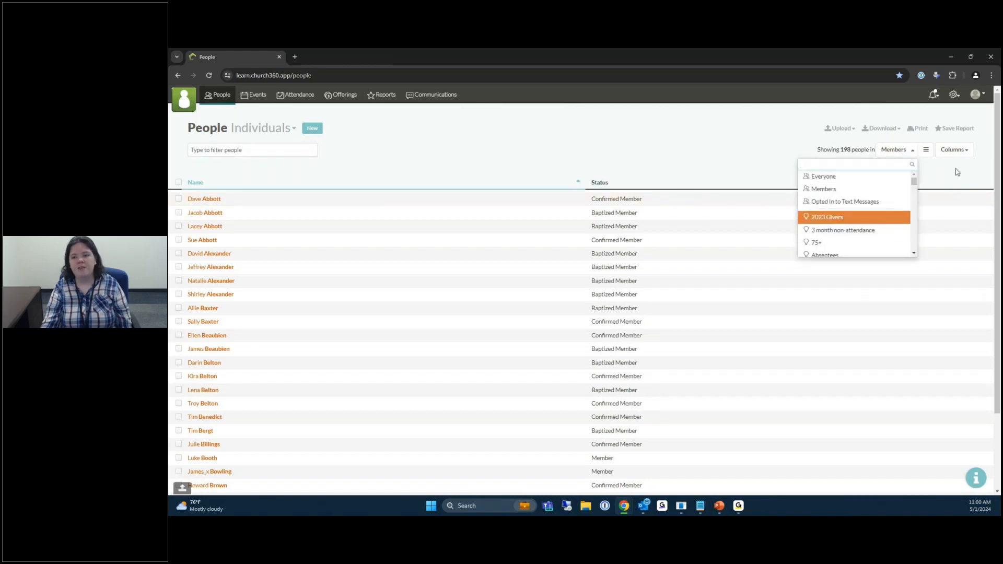
Reveal the Members group conditions, then add and remove a 'Contributed to more than 250 during 2023' trait.
click(925, 151)
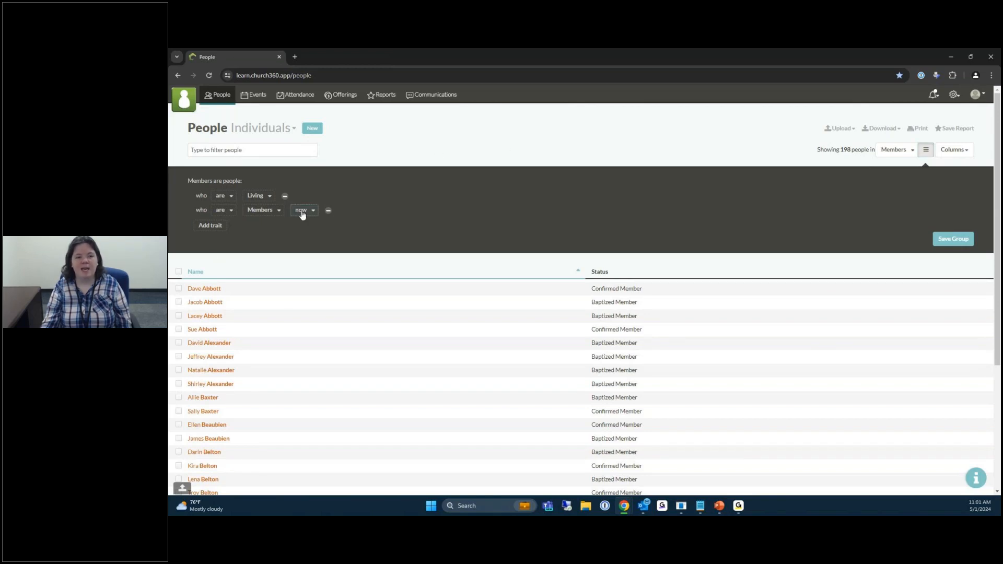
click(210, 225)
scroll(275, 304, down, 3)
click(273, 324)
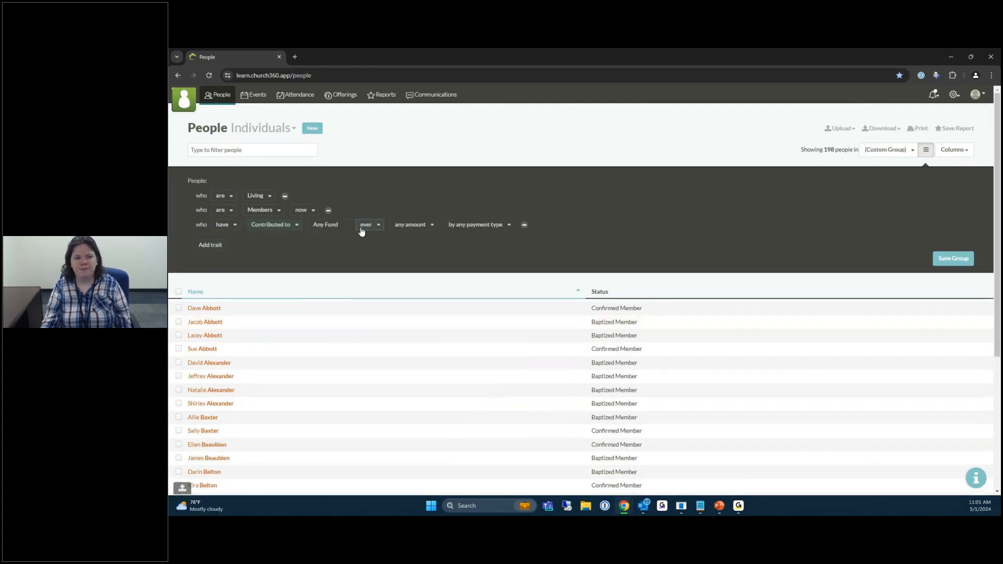
click(411, 228)
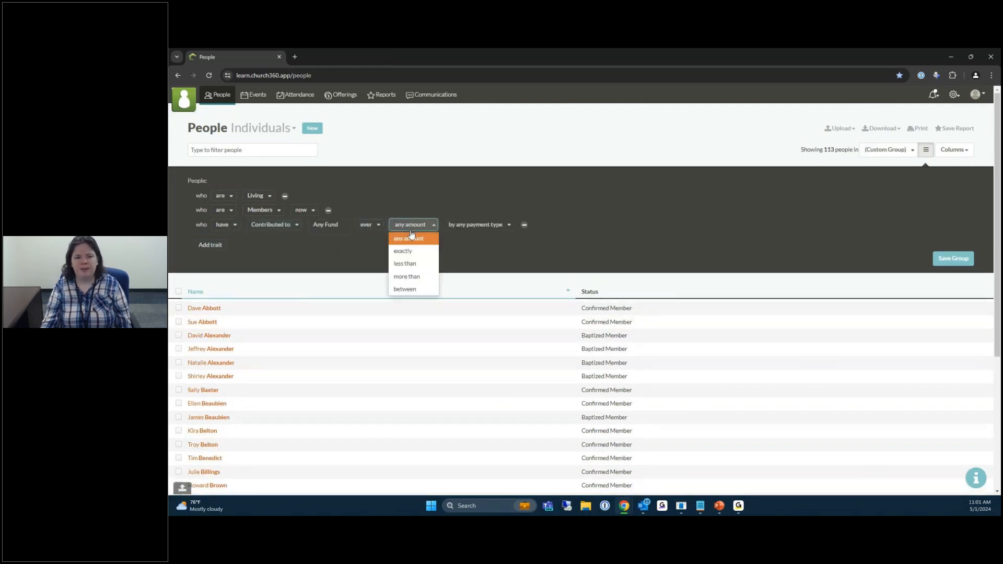
click(421, 276)
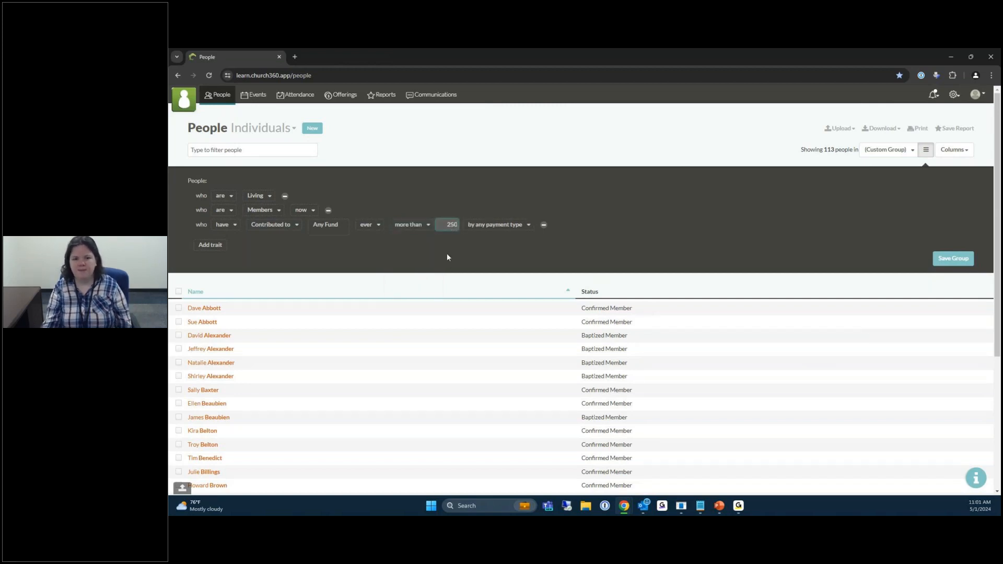
click(365, 225)
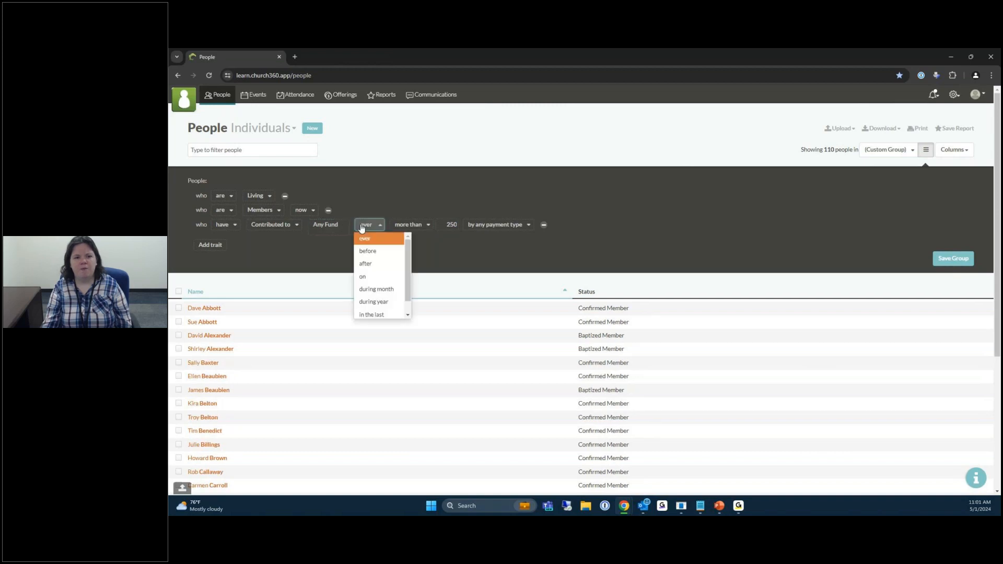
click(386, 302)
click(418, 224)
click(418, 246)
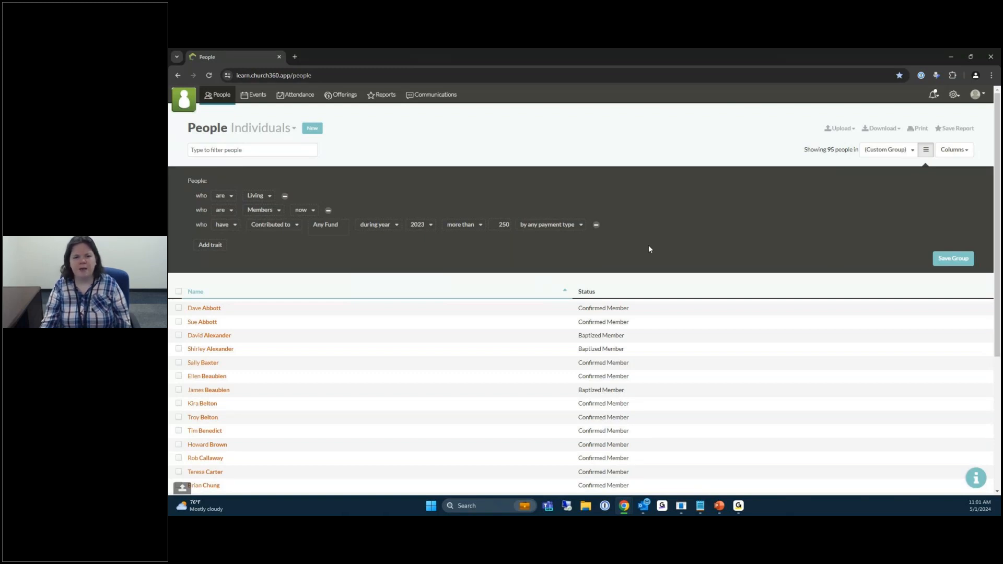
click(597, 224)
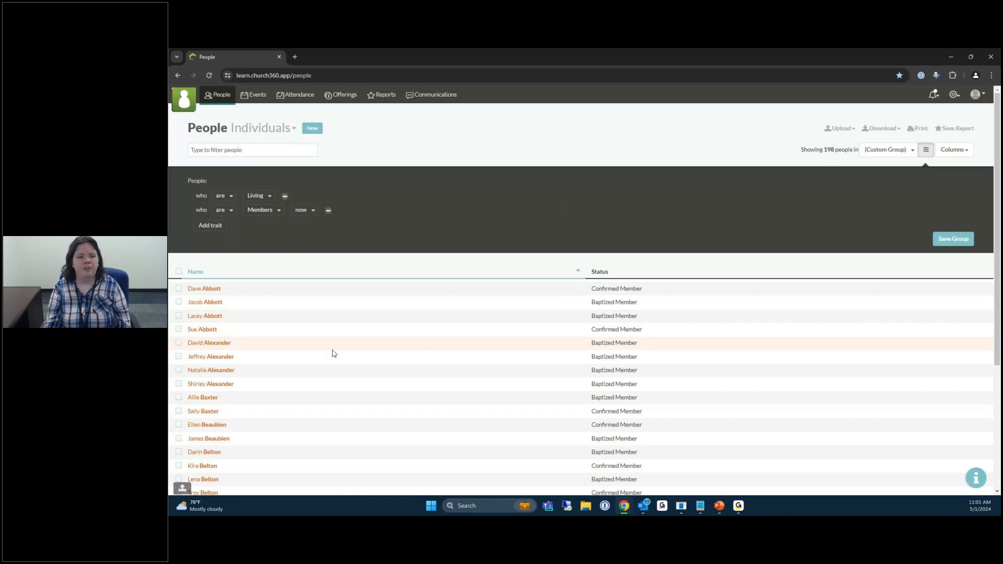
Select the fourth, fifth and sixth members and start Contribution Statements for them.
click(178, 330)
click(179, 342)
click(179, 357)
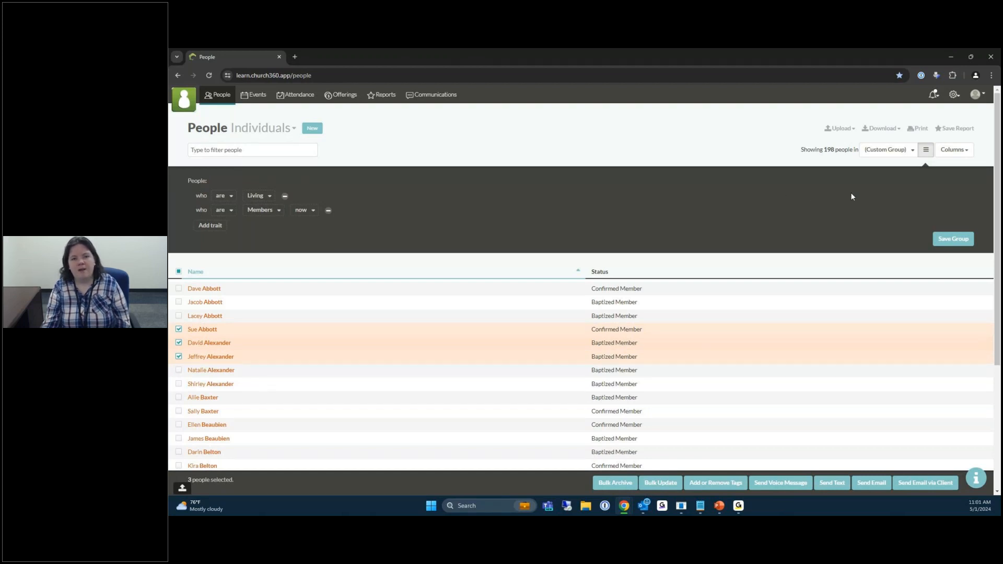
click(891, 131)
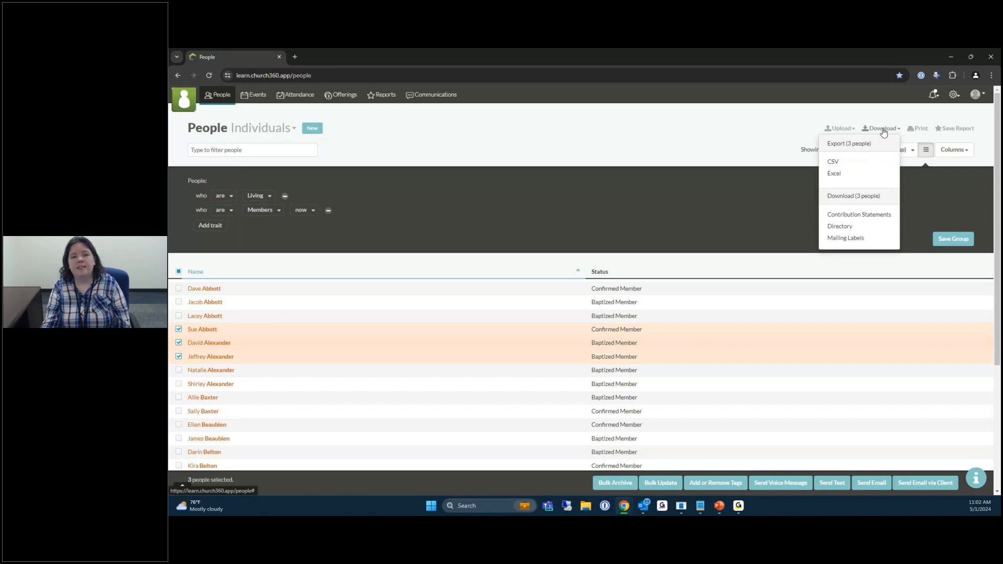
click(848, 216)
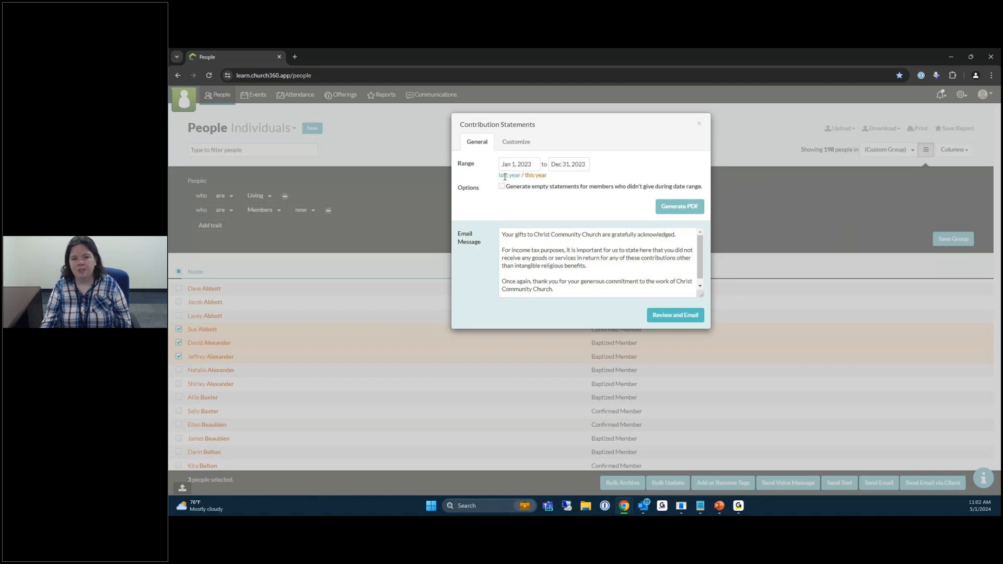
Keep the statement range at last year (2023) and include a summary of givers' pledges.
click(535, 176)
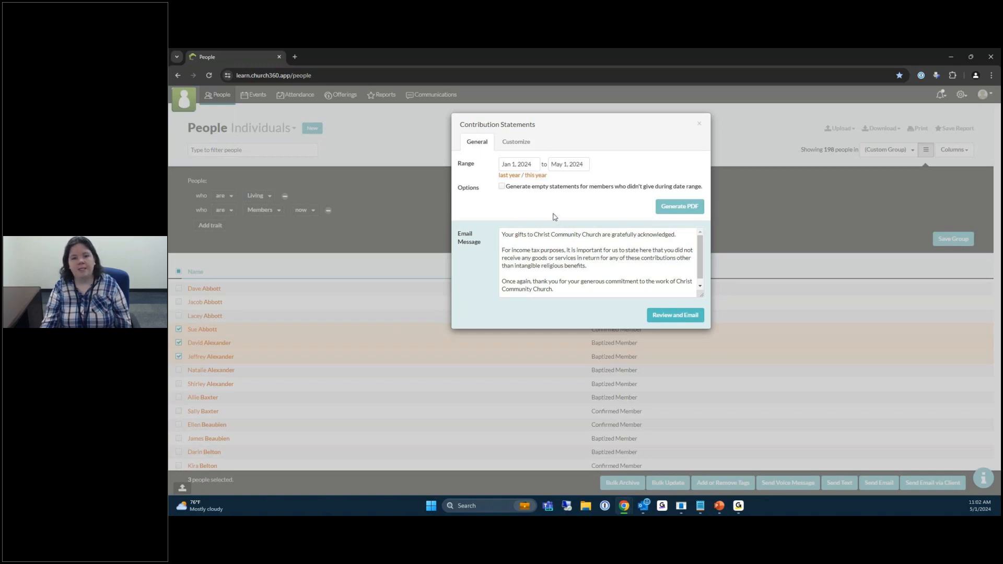
click(505, 175)
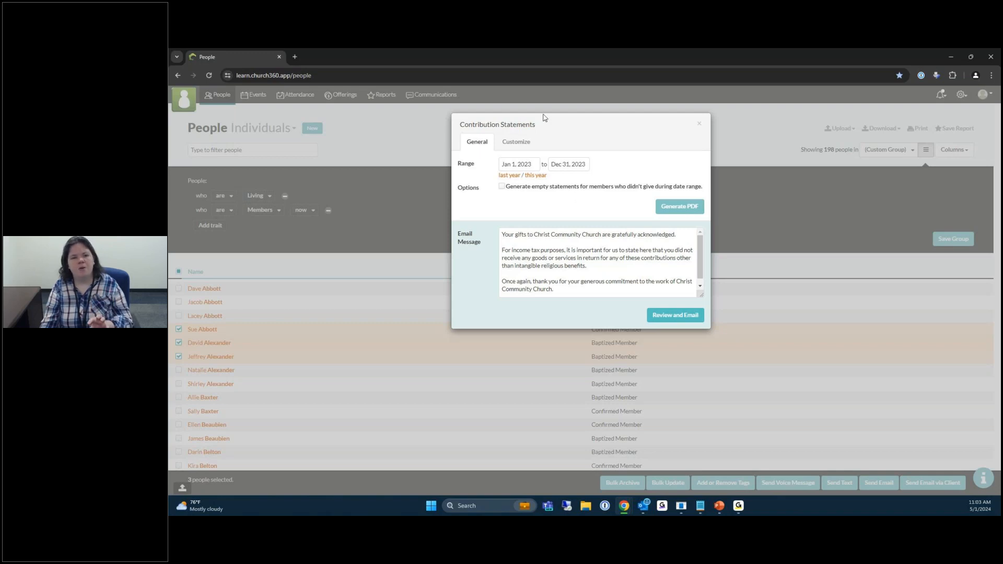
click(516, 147)
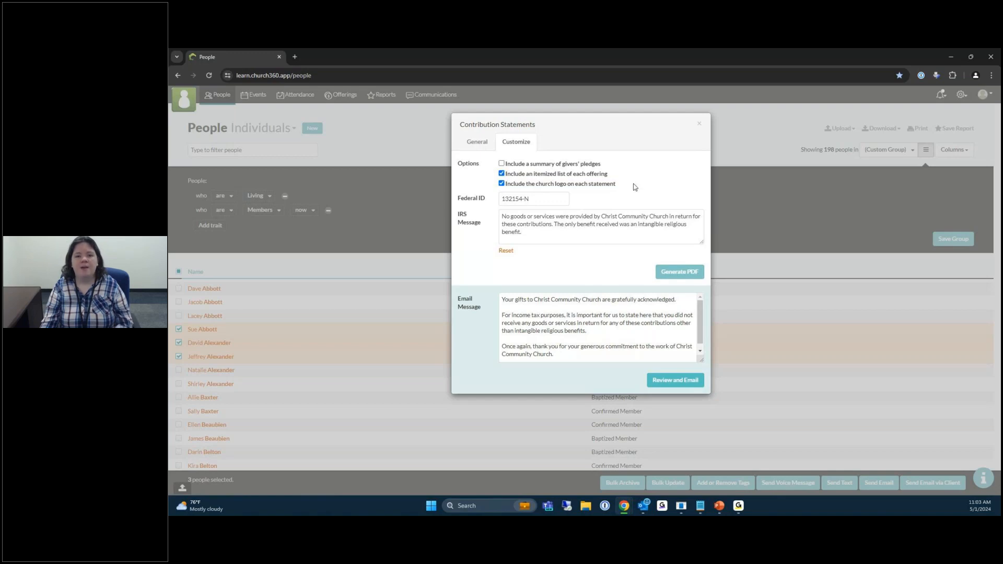
click(547, 166)
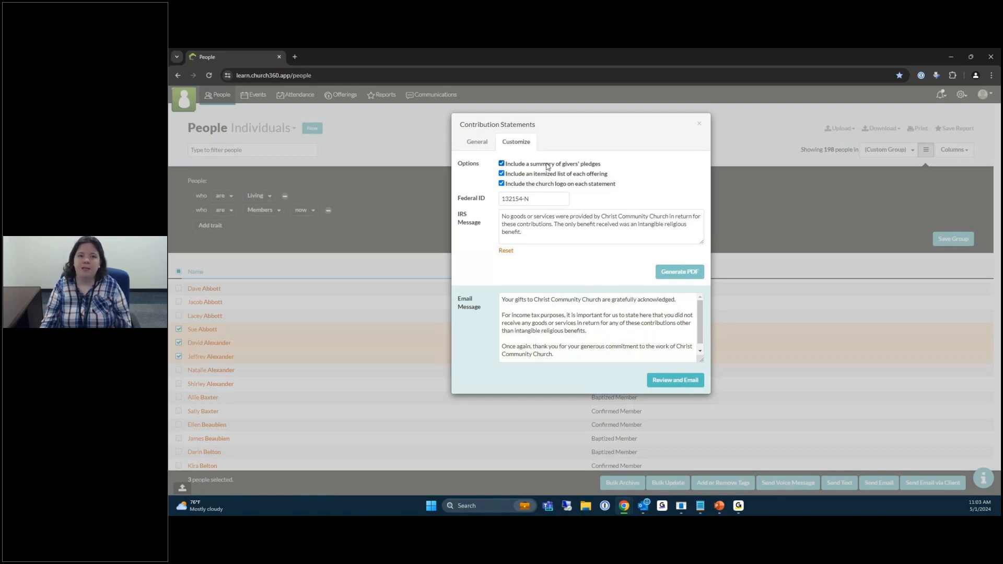
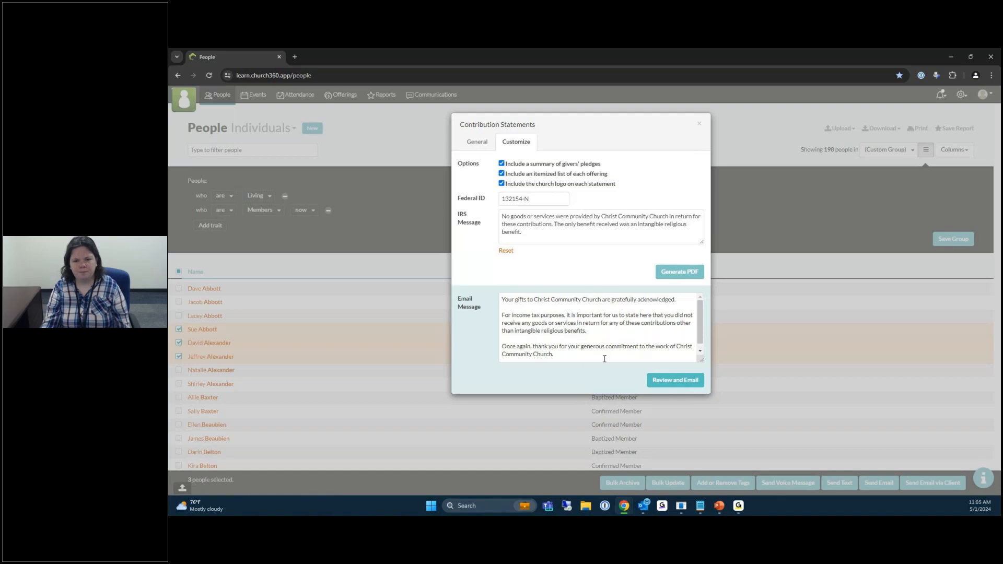
Close the Contribution Statements dialog, keeping the three members checked in the People list.
click(744, 244)
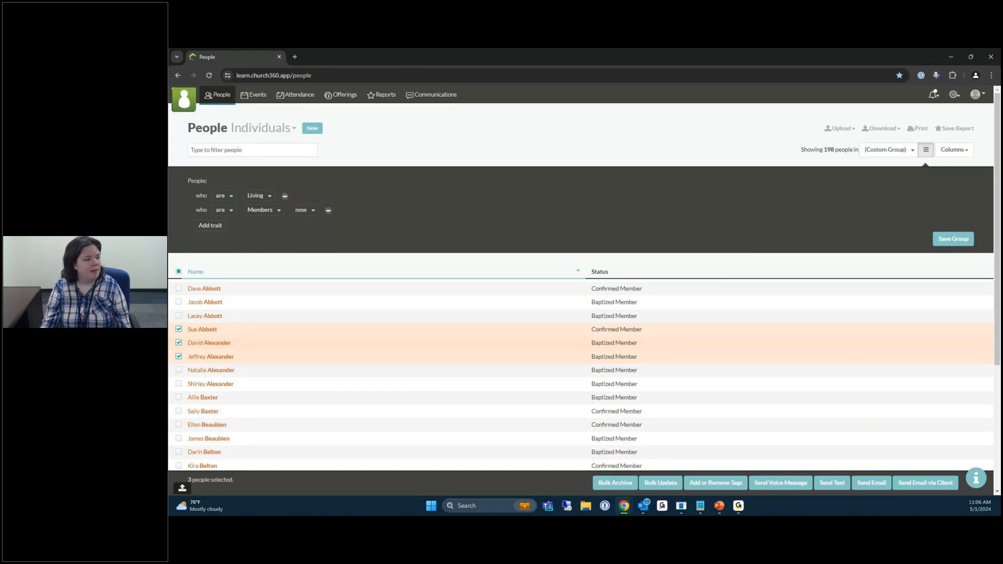
Switch to PowerPoint and start the full-screen slide show on the Quiz title slide.
key(alt+Tab)
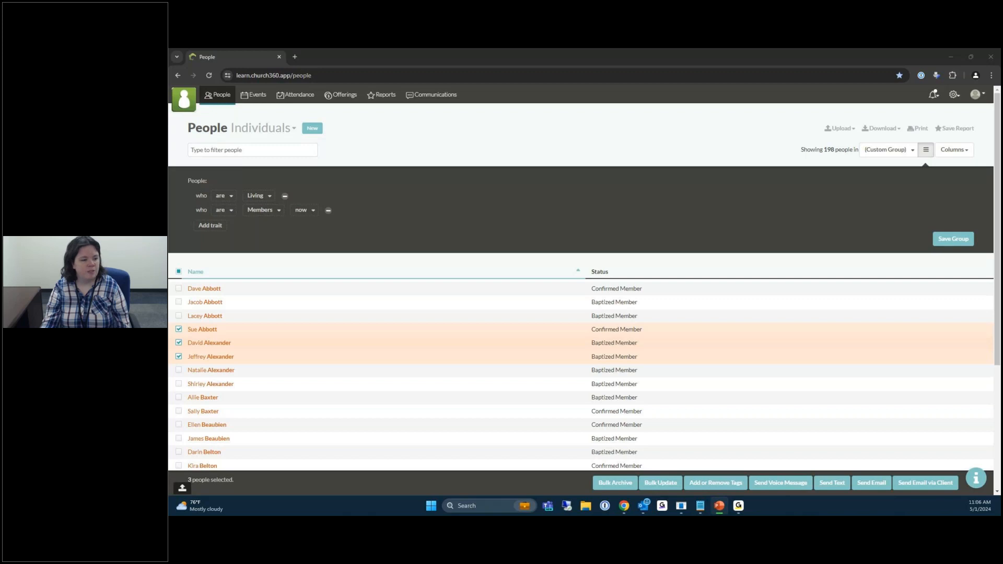
key(shift+F5)
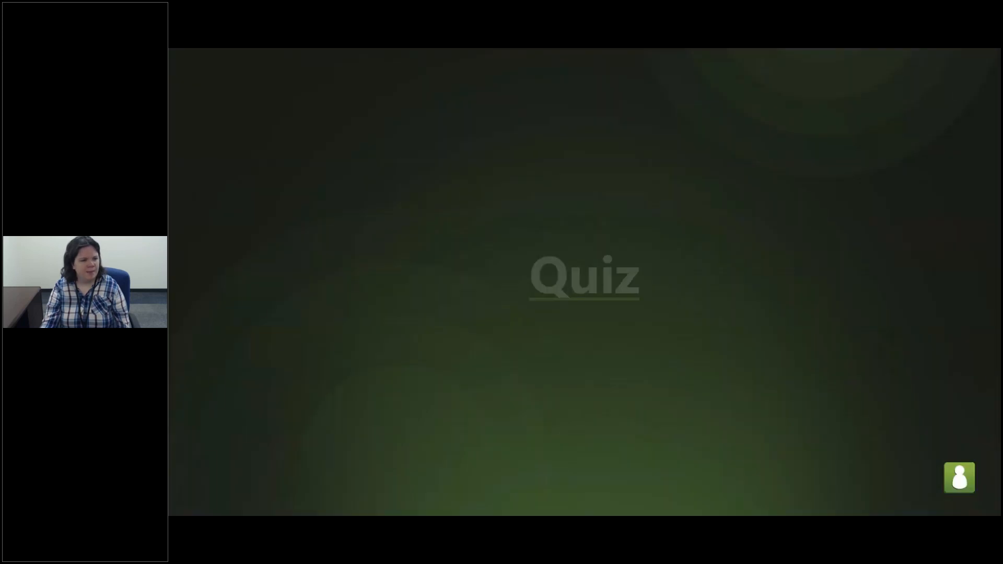